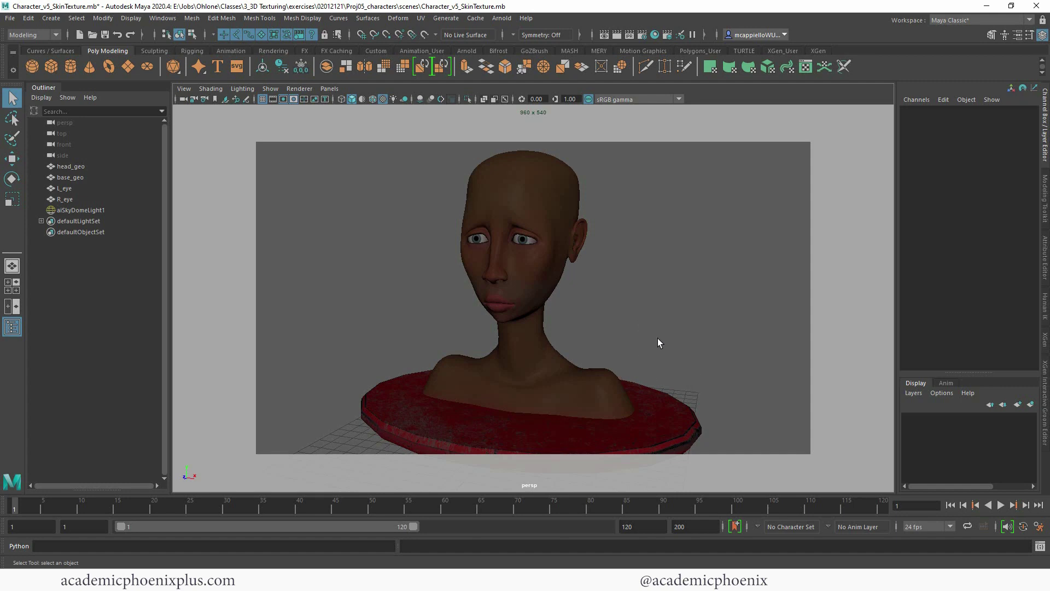
Duplicate the head mesh, move the copy to about -16.9 on Translate X beside the original, and display it unsmoothed
alt+drag(620, 337, 641, 338)
click(550, 248)
click(628, 308)
click(639, 432)
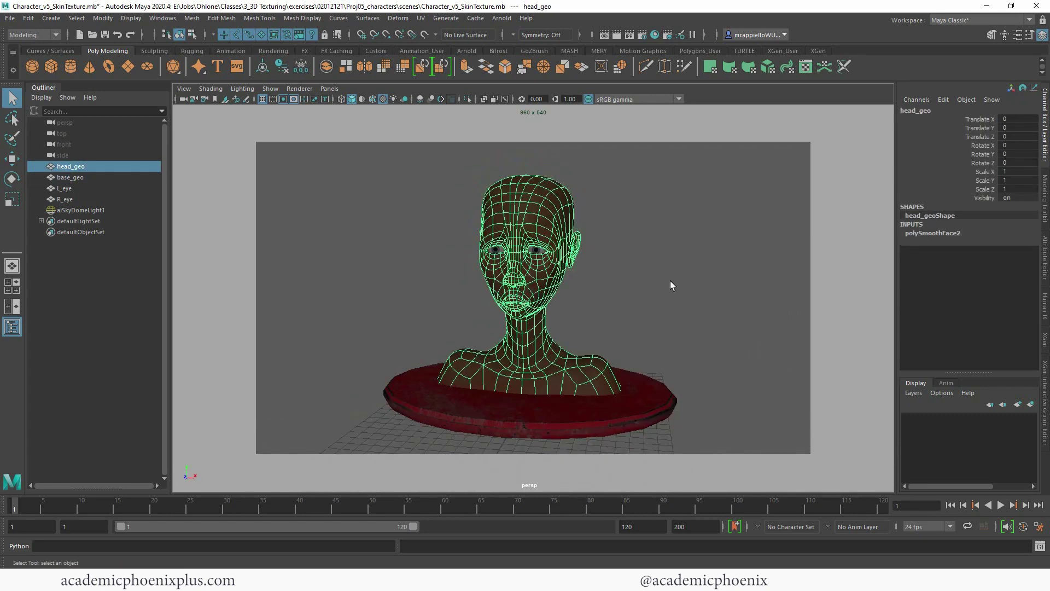
click(692, 274)
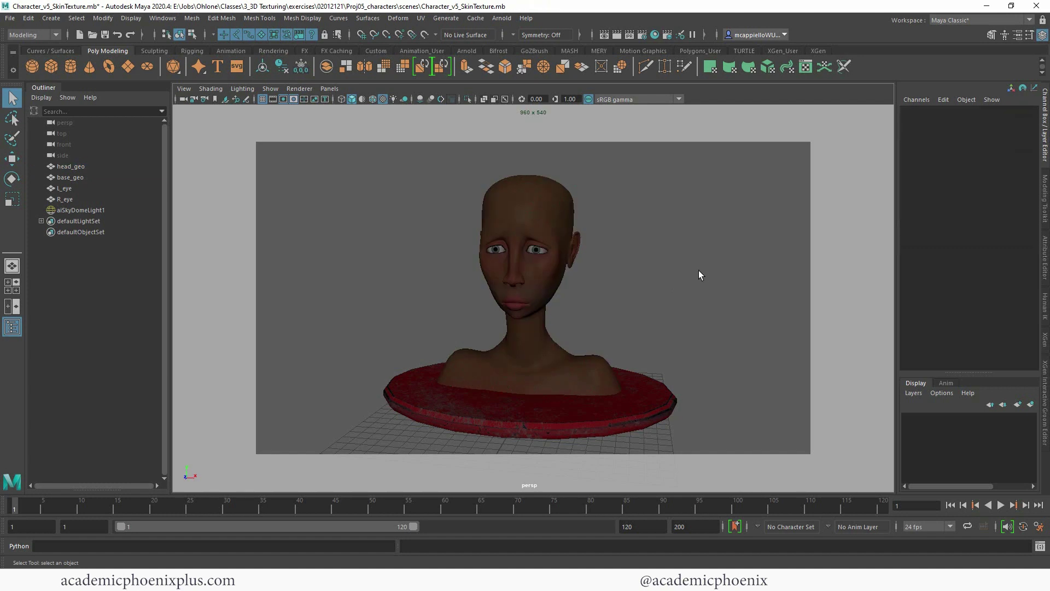
key(ctrl+z)
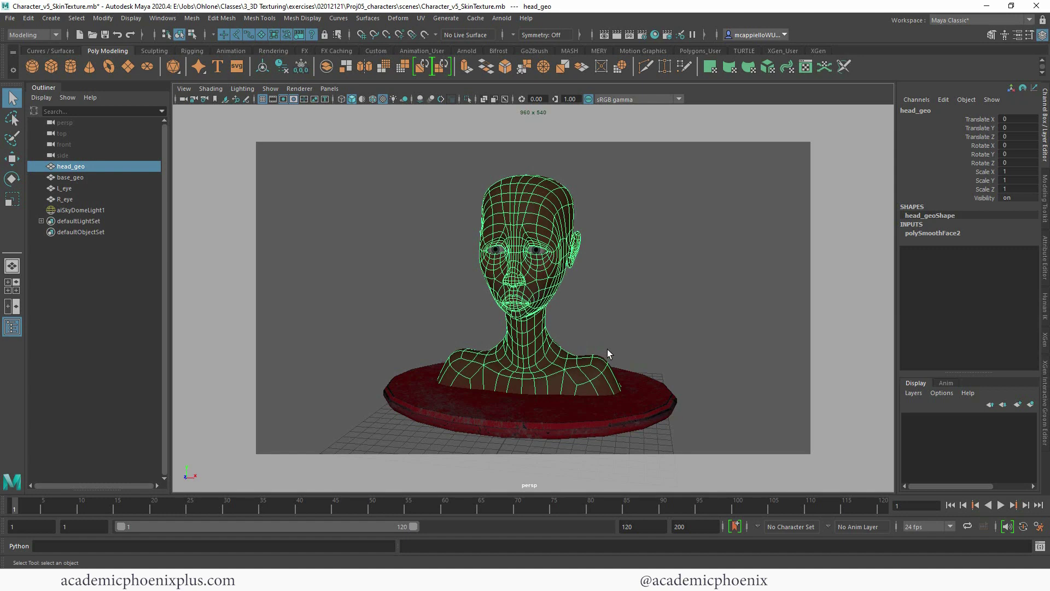
key(ctrl+d)
key(w)
drag(582, 286, 520, 313)
key(1)
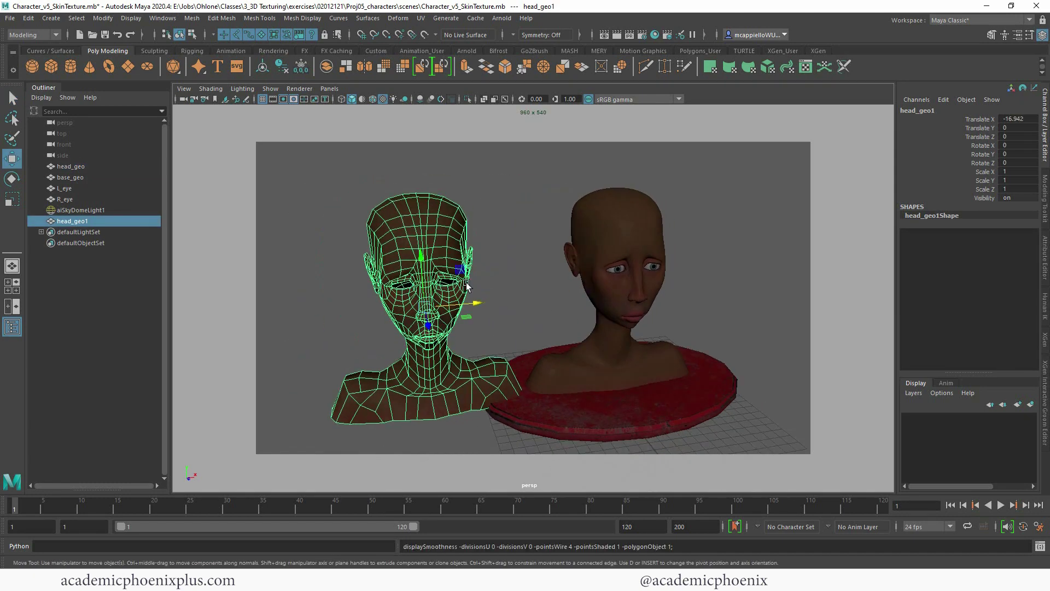
Delete the face loops across the forehead and down the temples toward the ears on the copied head
alt+middle_drag(472, 269, 509, 274)
alt+drag(506, 273, 503, 251)
alt+right_drag(422, 276, 459, 285)
alt+drag(408, 288, 460, 253)
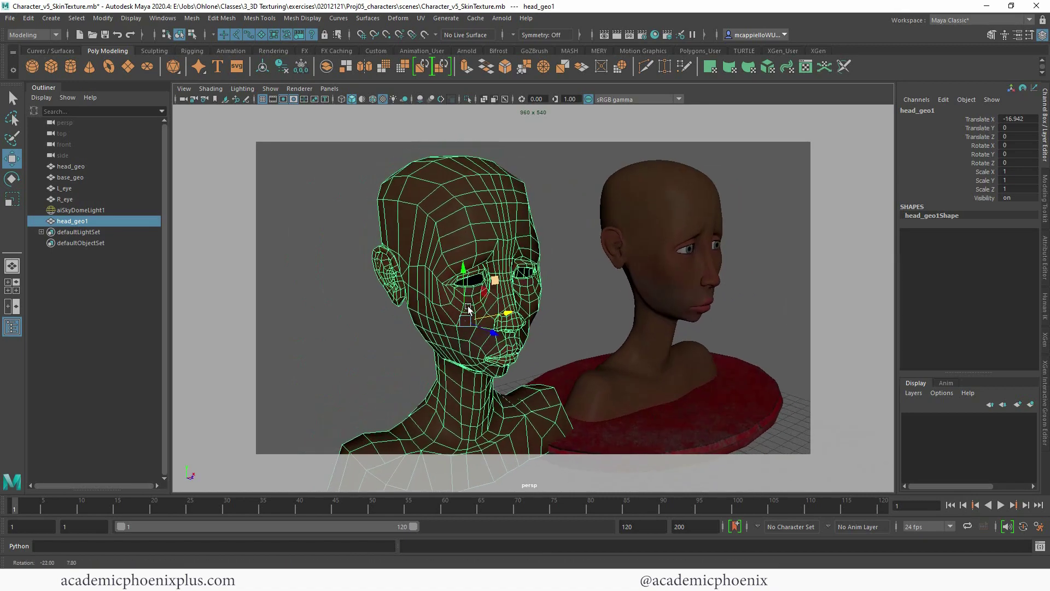
right_drag(461, 253, 443, 280)
alt+drag(442, 281, 478, 255)
click(492, 237)
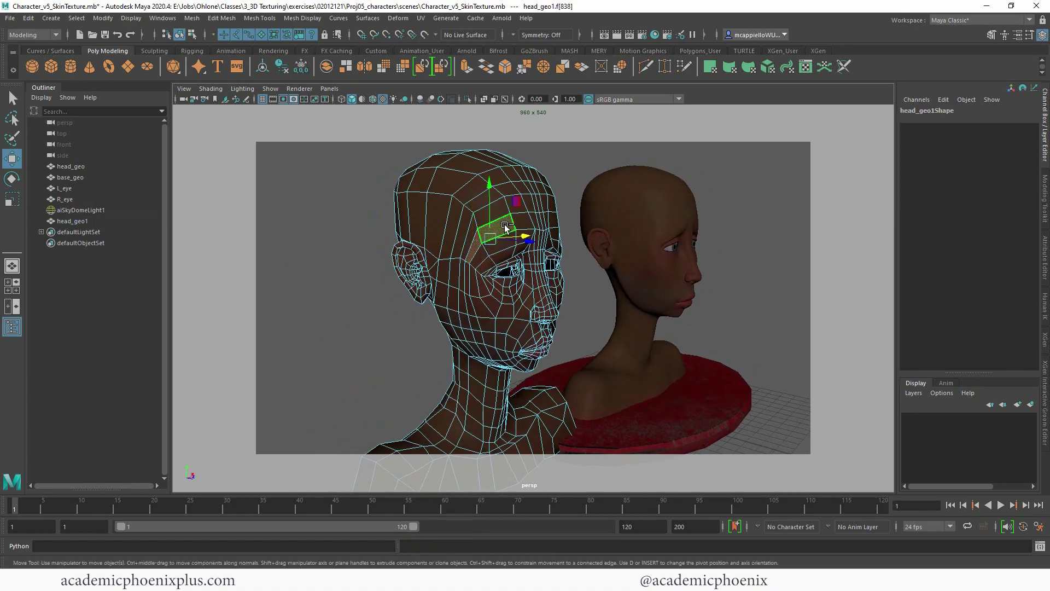
shift+double_click(505, 226)
shift+double_click(455, 283)
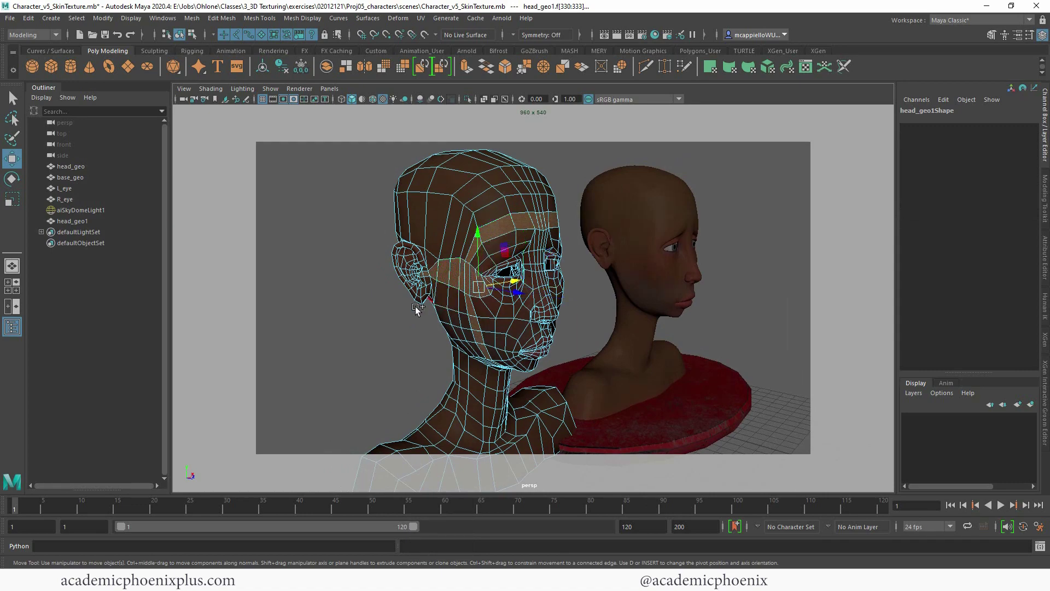
alt+drag(417, 302, 257, 317)
alt+right_drag(333, 309, 586, 258)
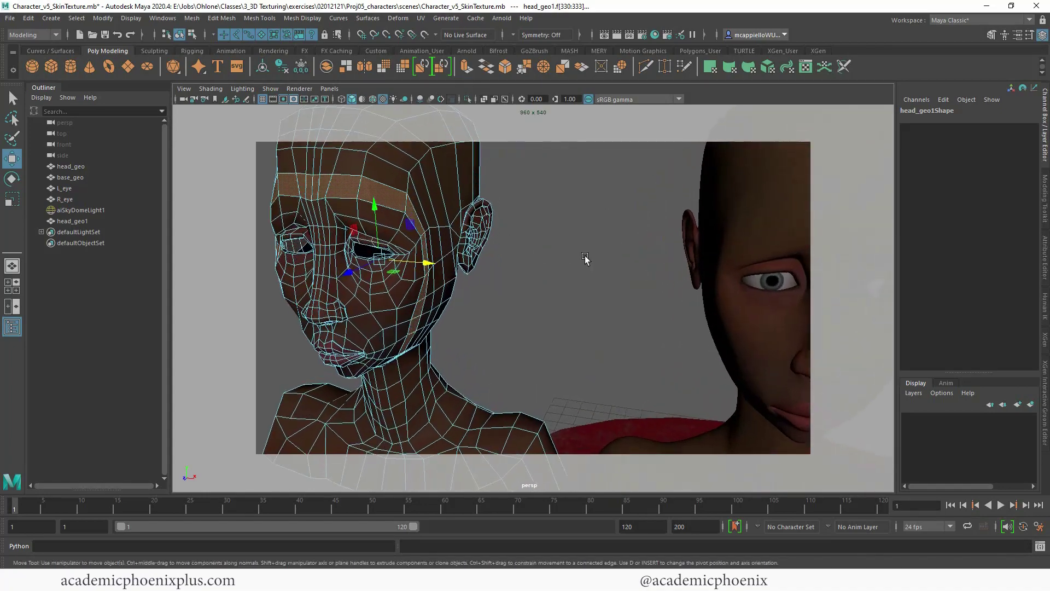
alt+middle_drag(586, 258, 611, 280)
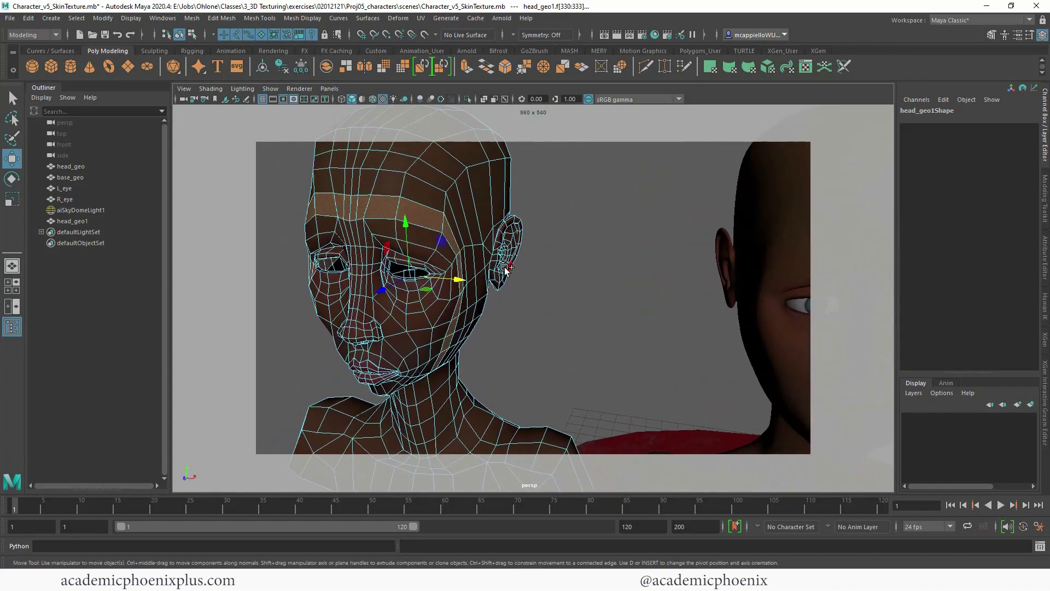
shift+click(471, 263)
alt+drag(471, 264, 492, 279)
key(Delete)
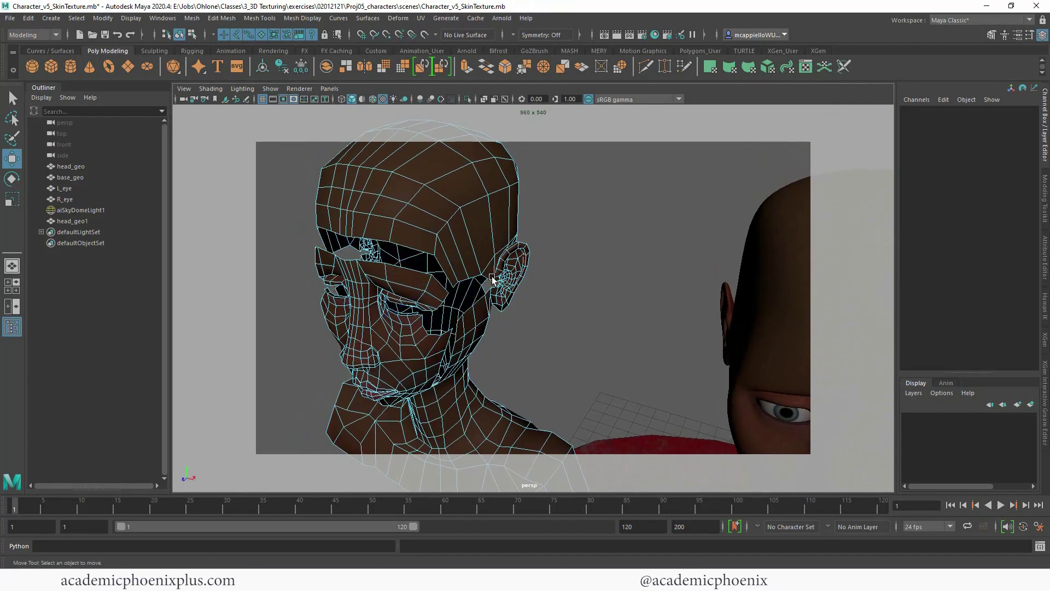
Delete the band of faces running around the back of the copied head below the ears
alt+drag(575, 257, 465, 250)
alt+drag(633, 298, 614, 284)
click(612, 287)
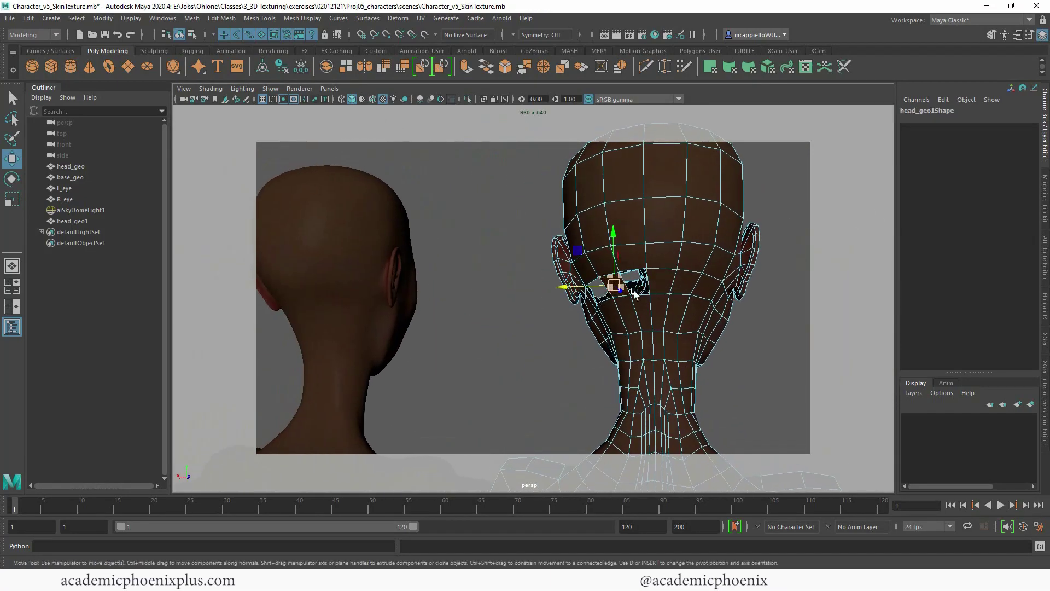
shift+click(659, 290)
shift+double_click(659, 290)
key(ctrl+z)
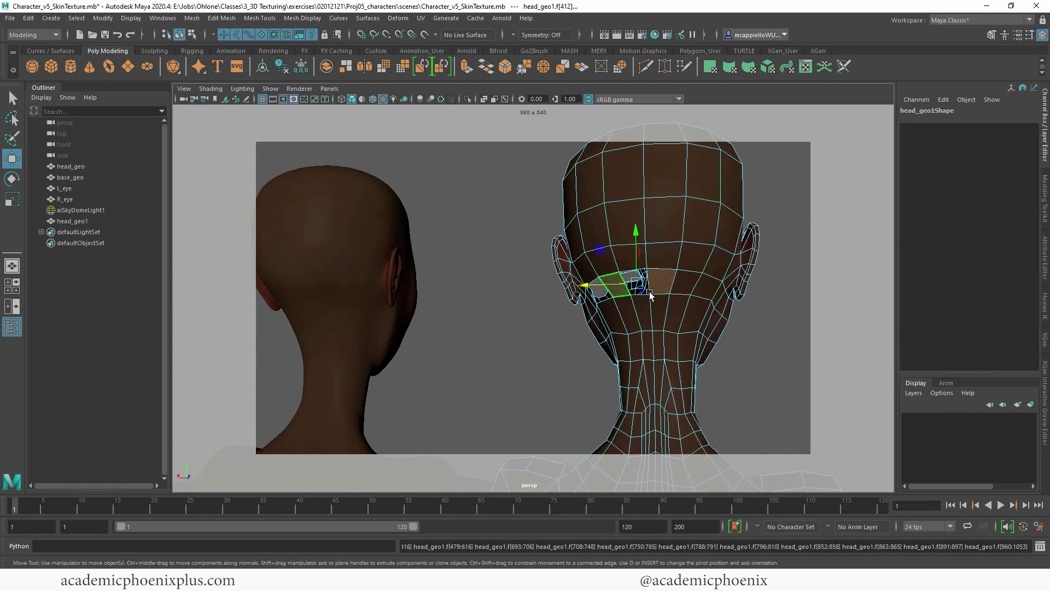
shift+click(682, 284)
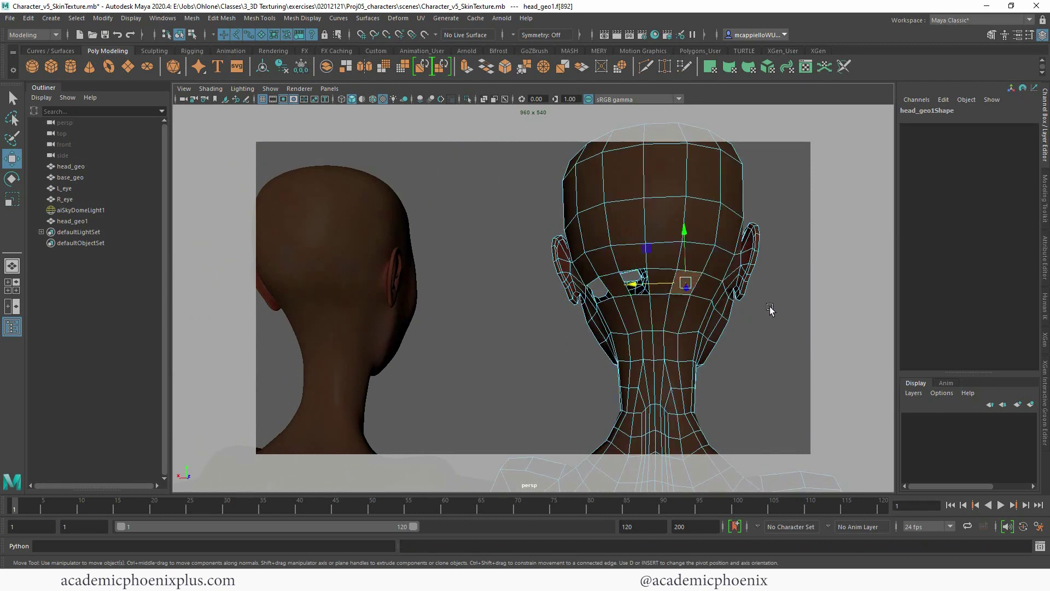
alt+drag(767, 305, 705, 317)
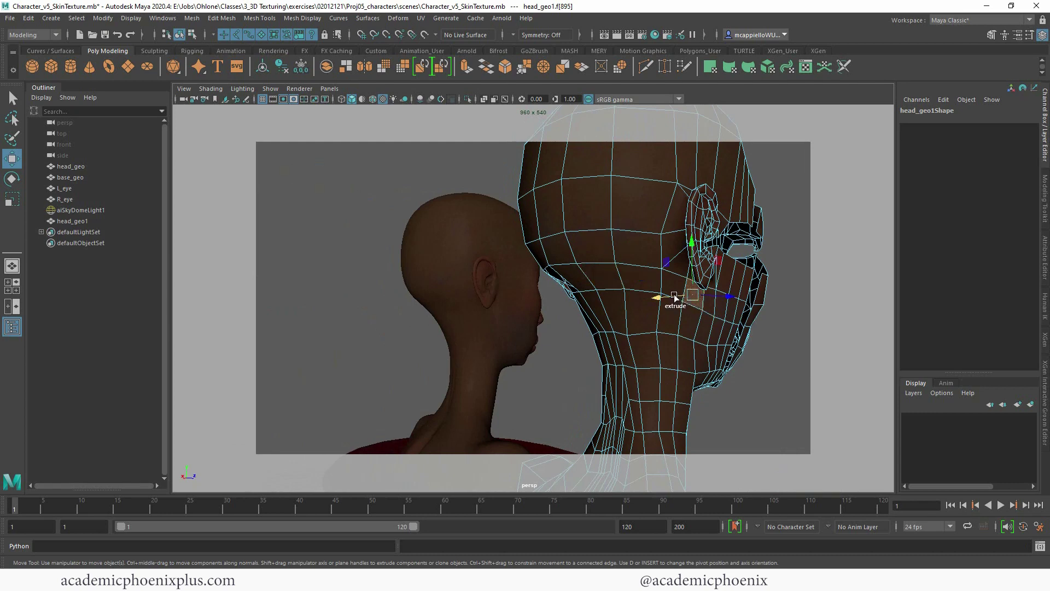
shift+double_click(676, 286)
alt+drag(613, 315, 707, 313)
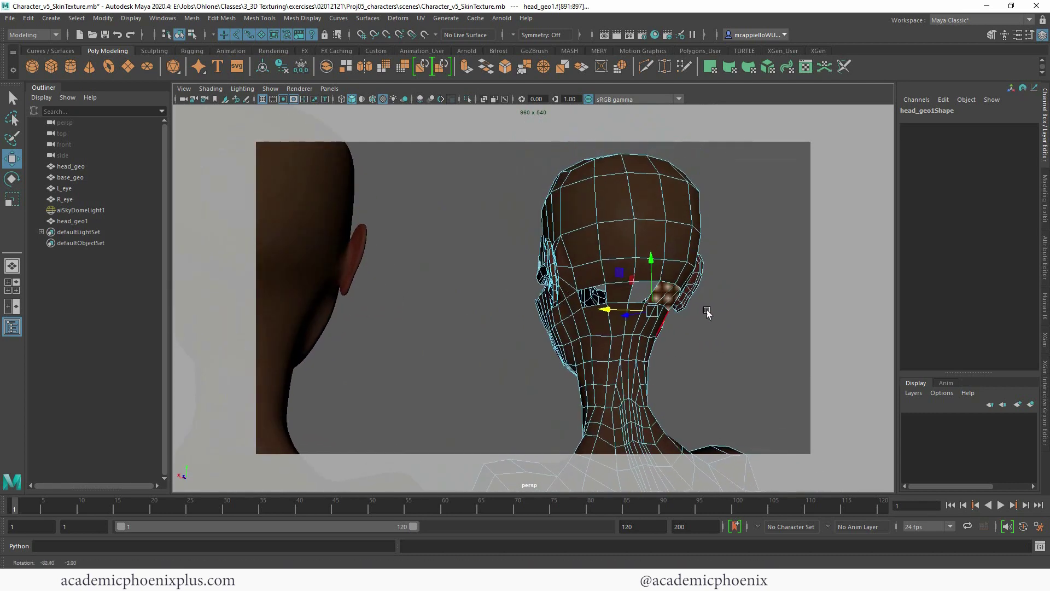
shift+click(620, 297)
alt+drag(587, 330, 642, 349)
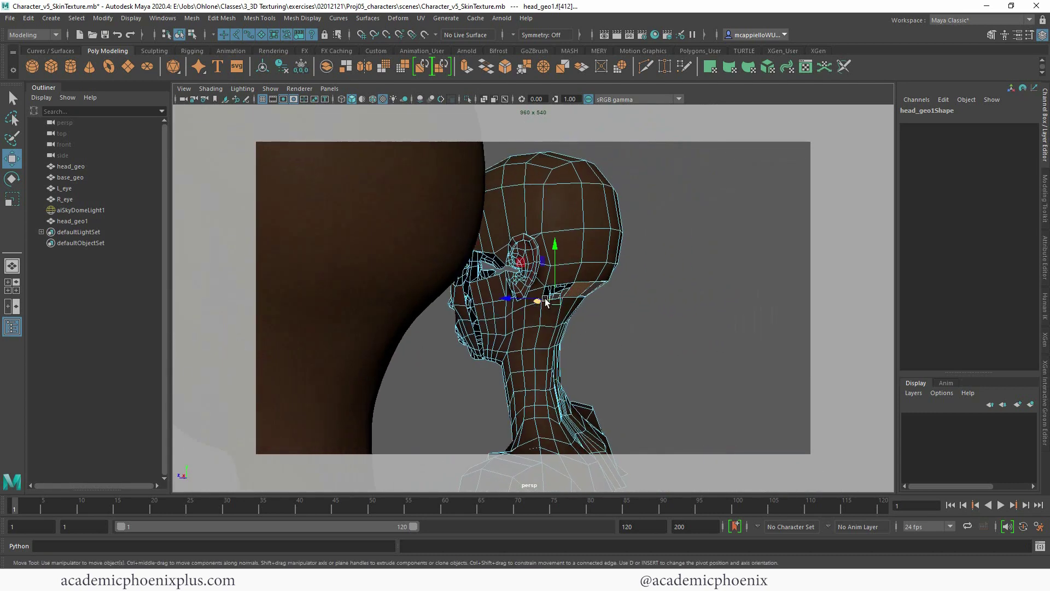
key(Delete)
Delete the face strip below the ear and across the cheek to separate the skull cap from the lower head
alt+right_drag(493, 238, 738, 307)
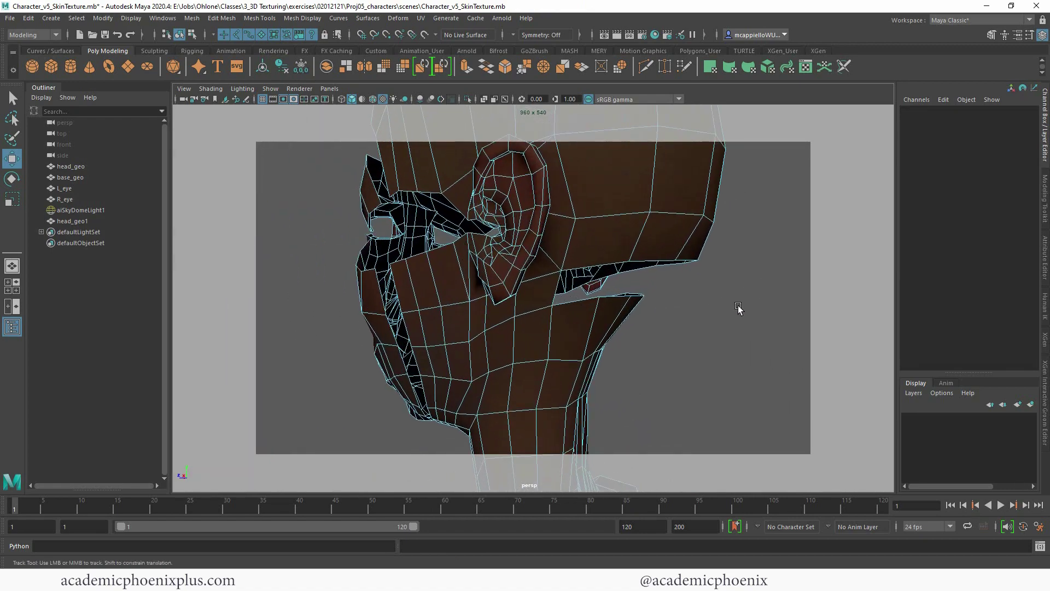
alt+drag(738, 311, 629, 307)
click(629, 307)
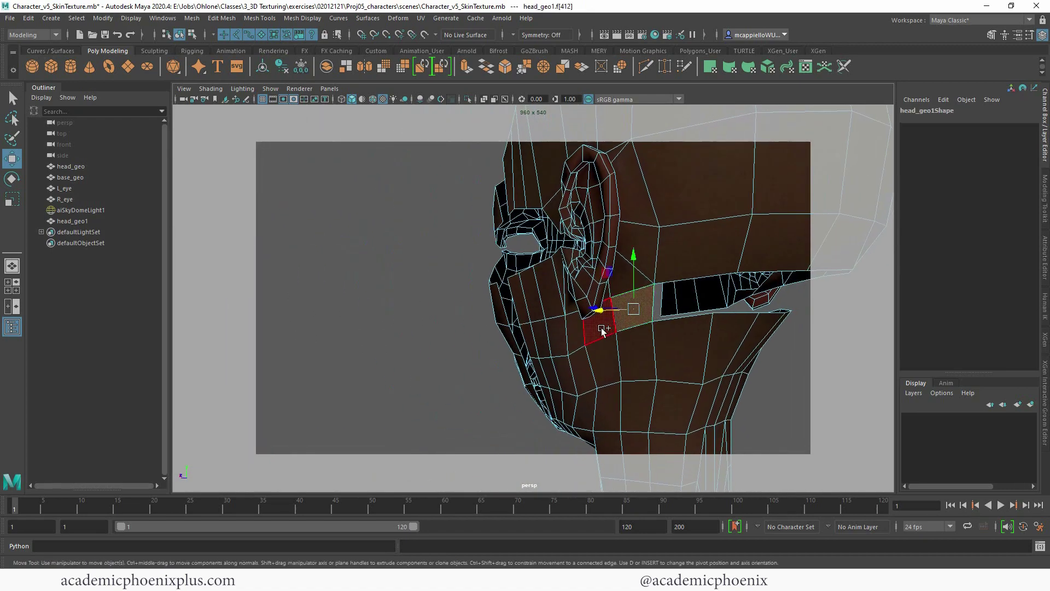
shift+double_click(527, 342)
key(Delete)
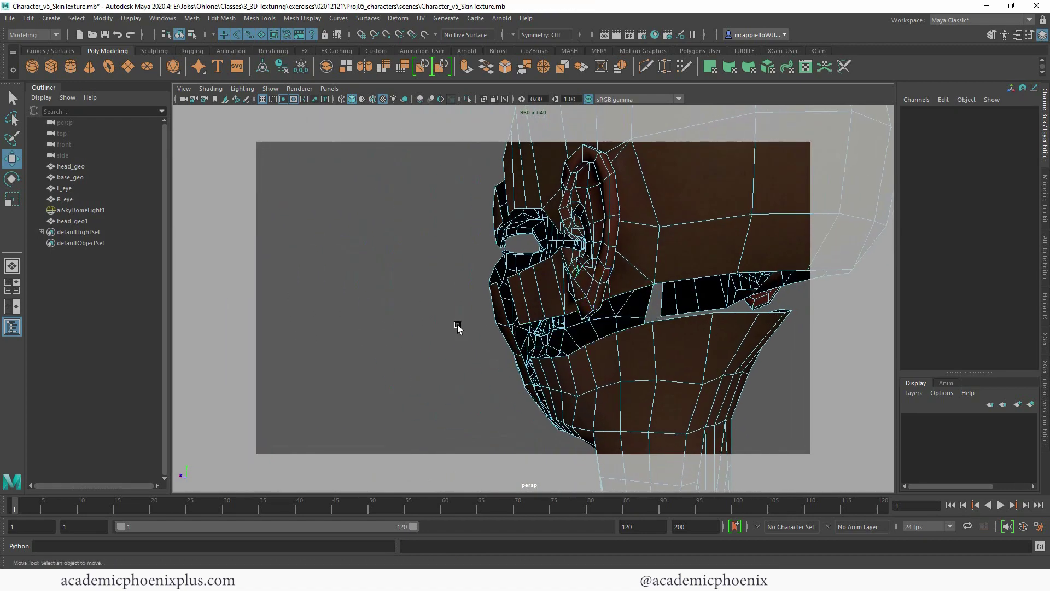
Delete the separated neck, shoulder and face pieces of the copied head, keeping only the upper skull section
alt+right_drag(571, 296, 441, 269)
alt+drag(536, 308, 617, 283)
click(633, 301)
double_click(647, 319)
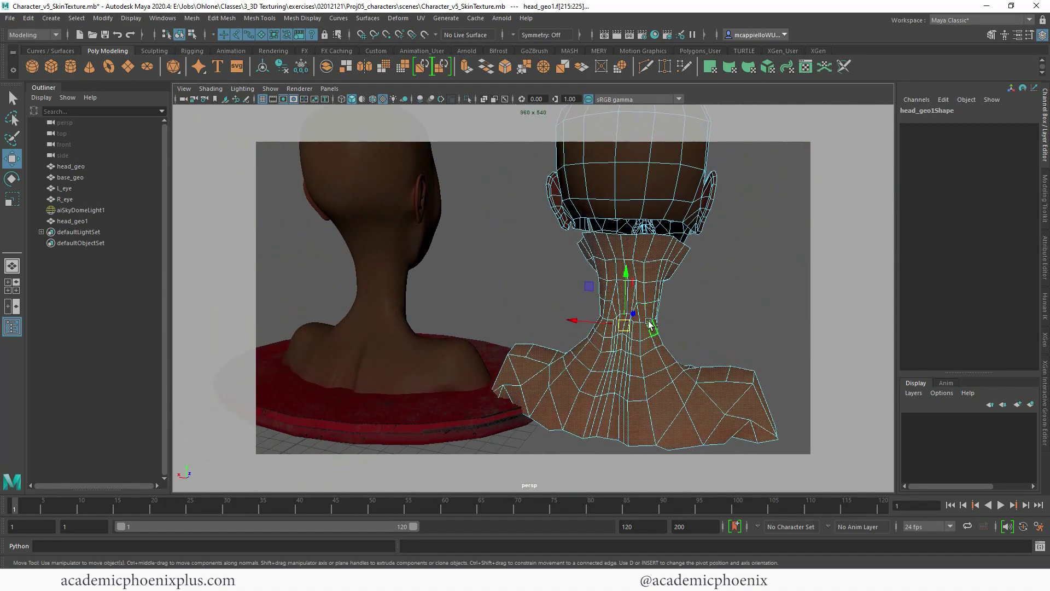
key(Delete)
alt+drag(725, 292, 458, 290)
double_click(464, 293)
key(Delete)
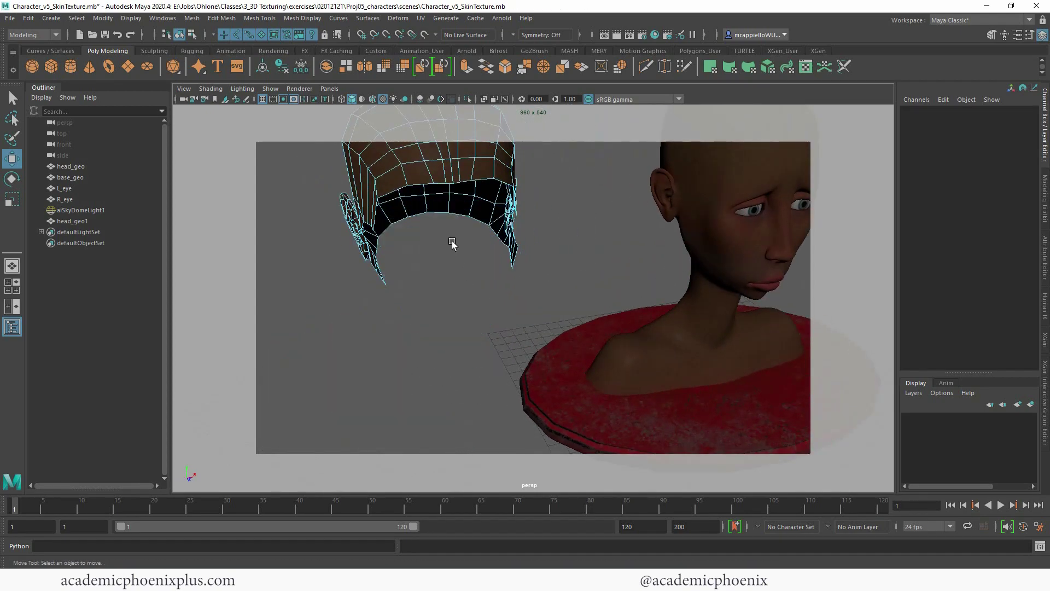
Select the ear faces and the leftover strips attached to them on the skull cap and delete them
alt+drag(472, 246, 569, 317)
alt+right_drag(570, 317, 760, 310)
alt+middle_drag(760, 310, 525, 298)
alt+drag(526, 298, 720, 338)
drag(696, 380, 657, 239)
drag(697, 363, 646, 219)
ctrl+shift+drag(666, 369, 638, 307)
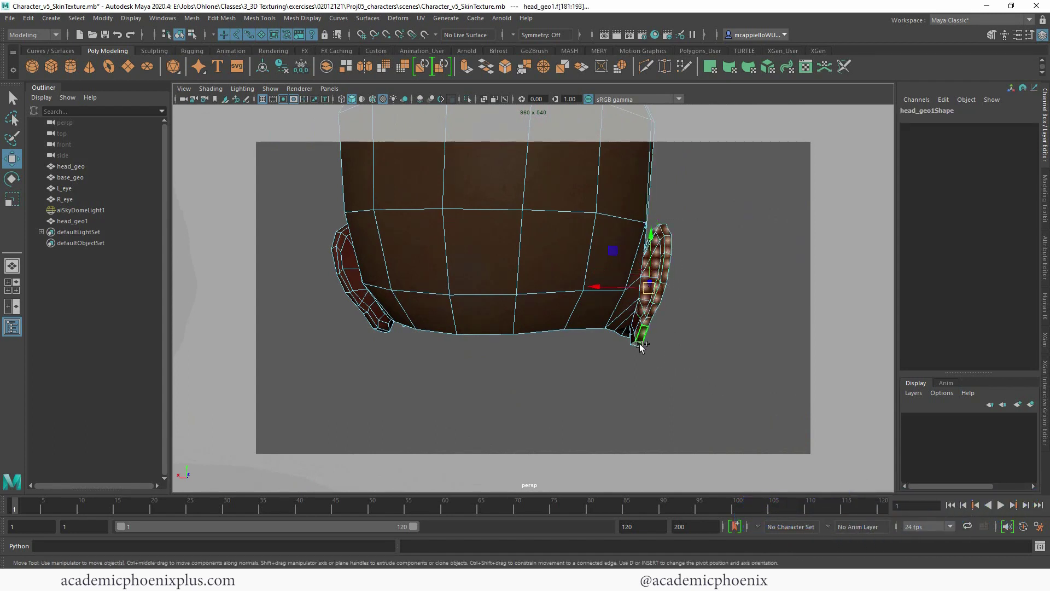
shift+drag(641, 347, 320, 256)
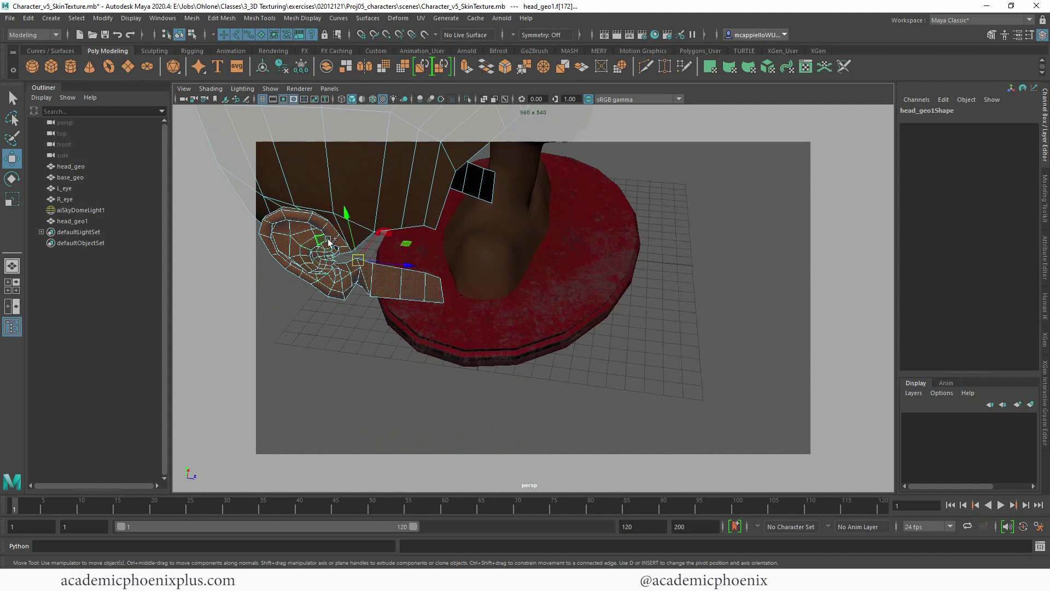
key(Delete)
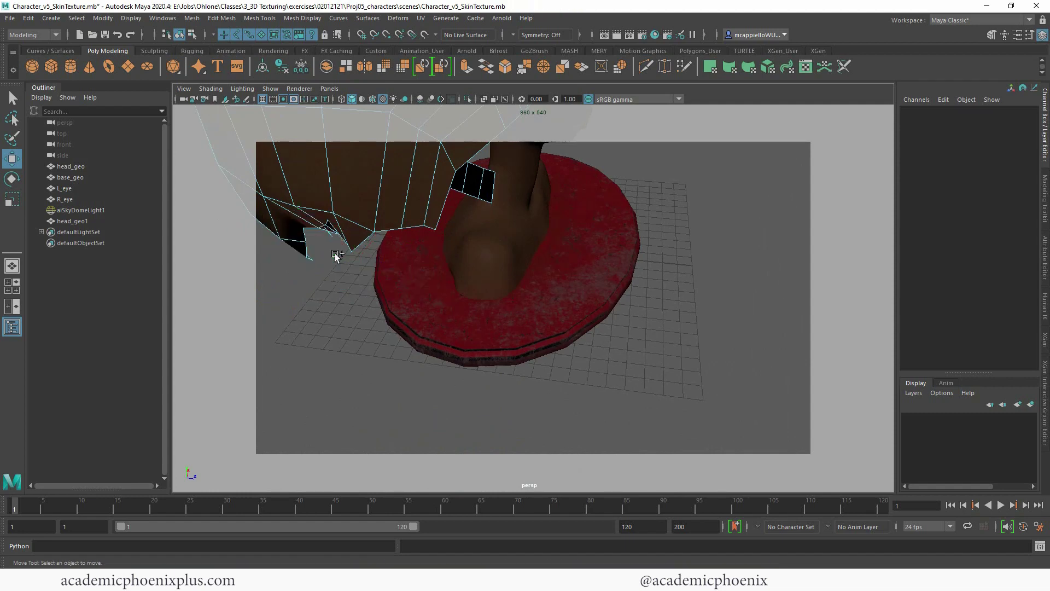
alt+drag(449, 300, 508, 262)
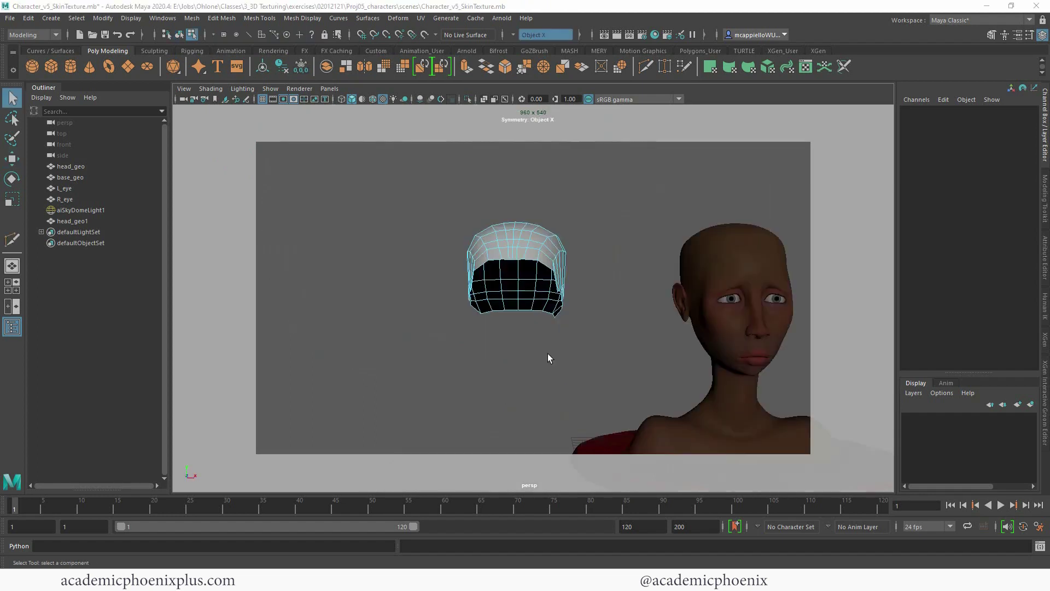
Set the skull cap's Translate X to 0 so it sits on the original head
click(558, 246)
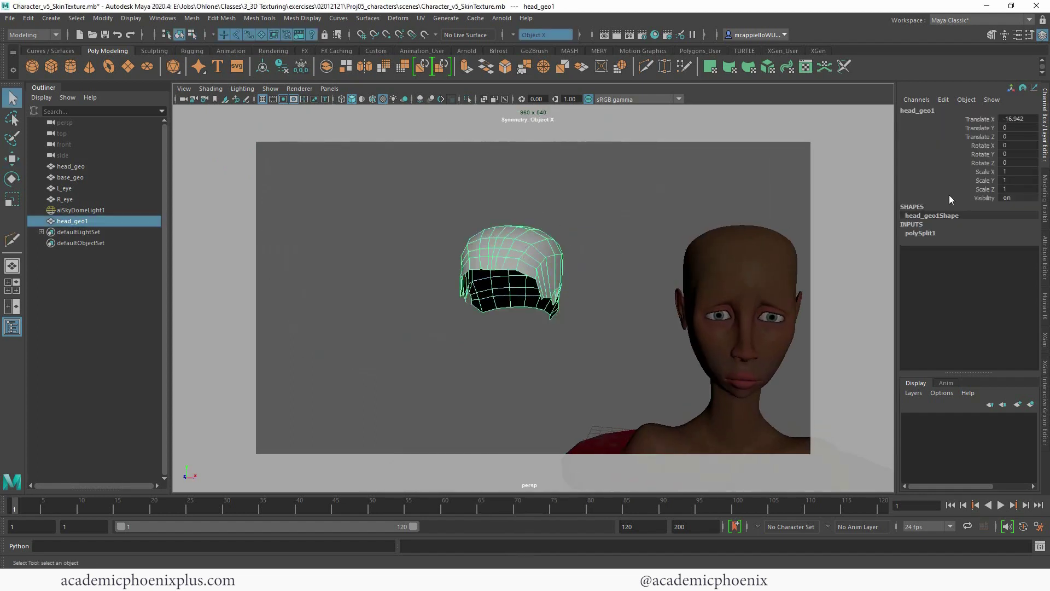
click(1023, 118)
text(0)
key(Return)
key(f)
alt+drag(485, 286, 657, 302)
key(w)
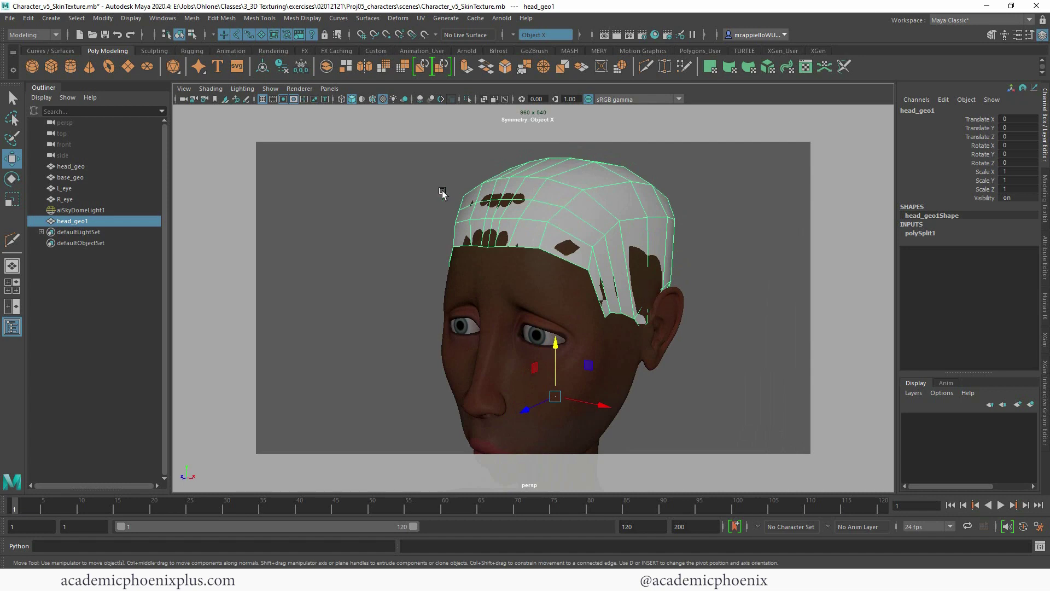
Create interactive groom splines on the skull cap mesh
click(446, 18)
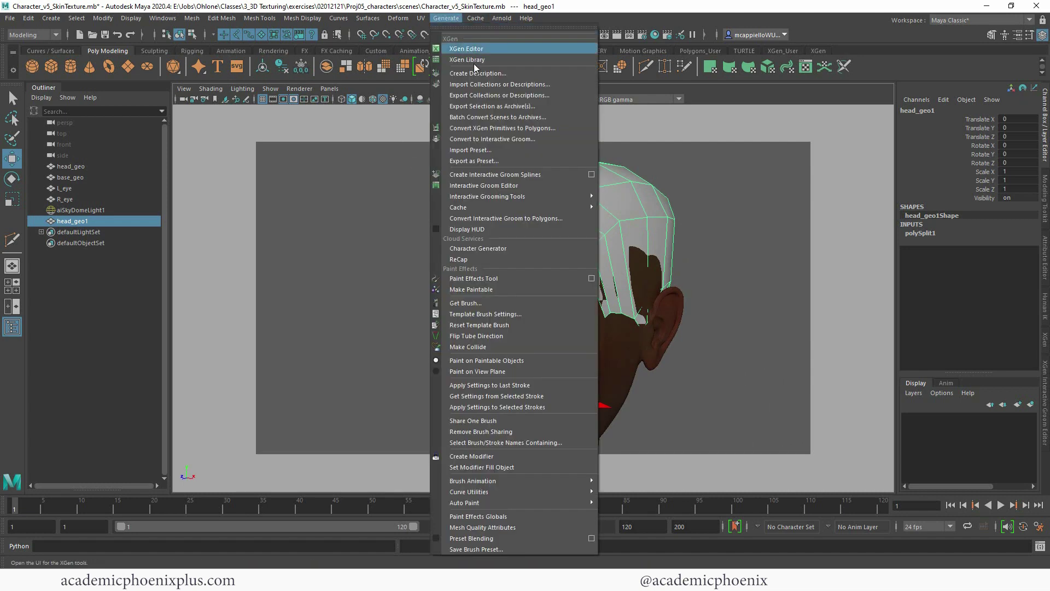
click(534, 177)
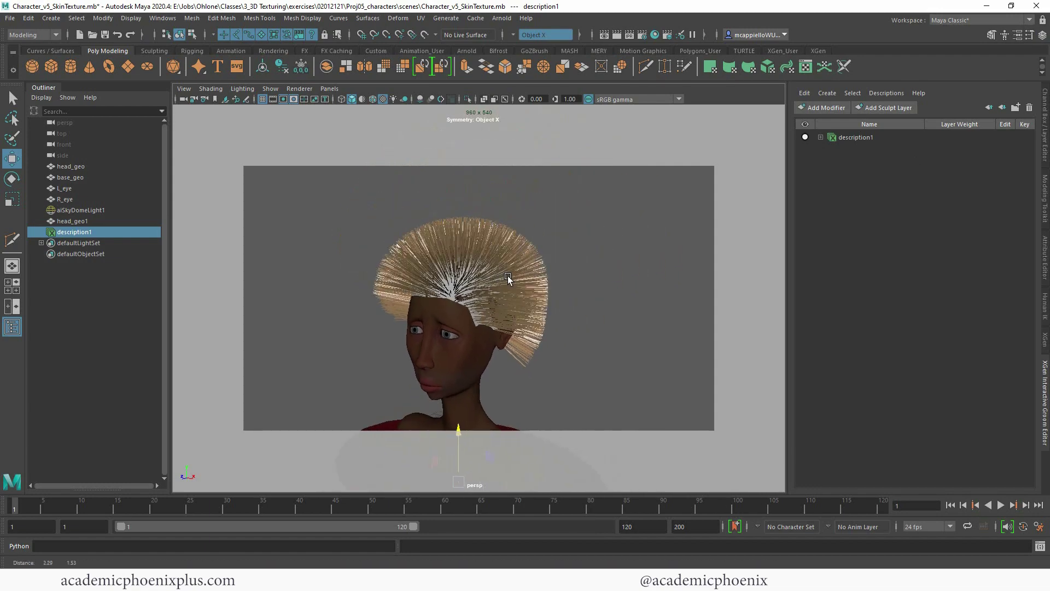
alt+middle_drag(479, 320, 496, 295)
alt+drag(495, 295, 553, 278)
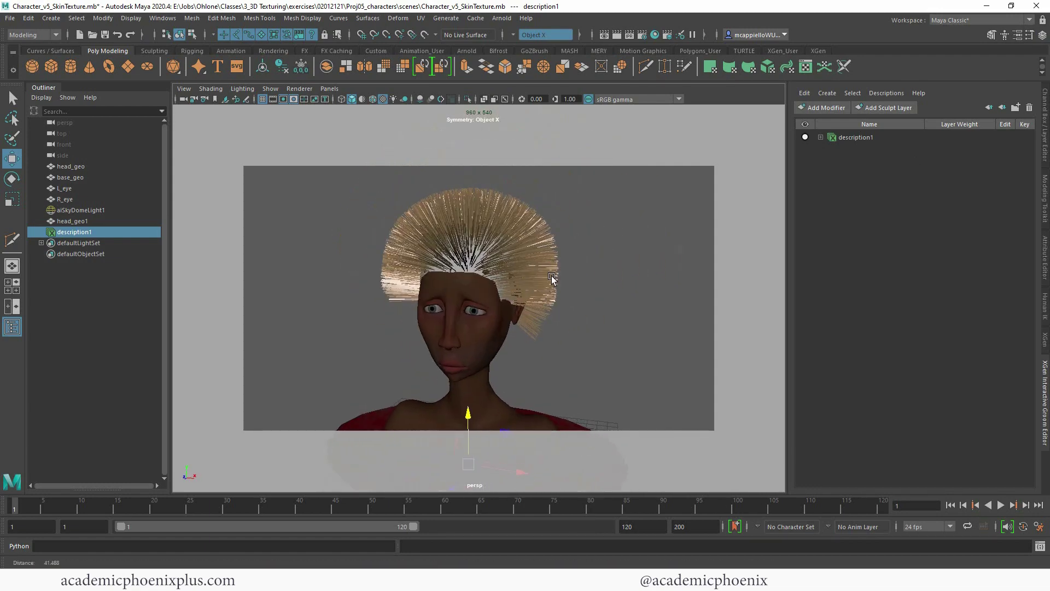
alt+right_drag(553, 278, 658, 285)
alt+drag(658, 286, 325, 301)
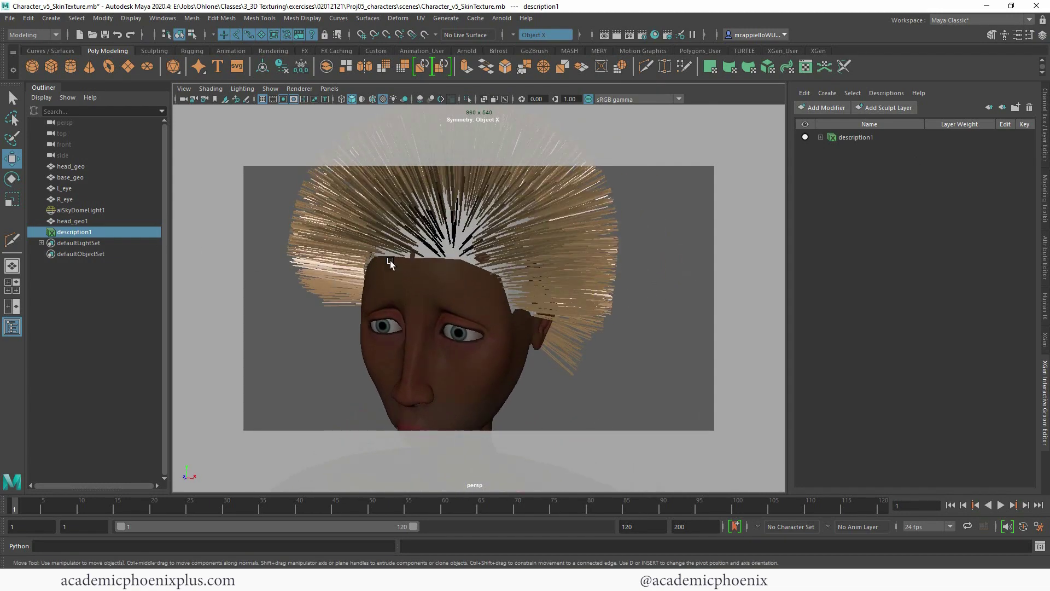
Rename the skull cap mesh head_geo1 to scalp_geo
click(446, 256)
double_click(77, 222)
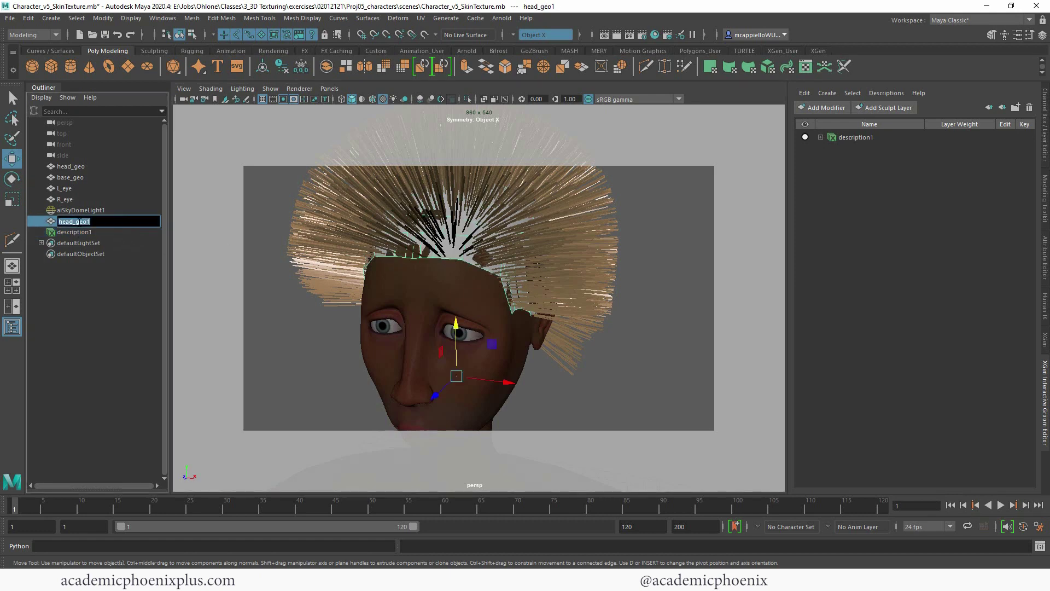
text(calp)
key(Return)
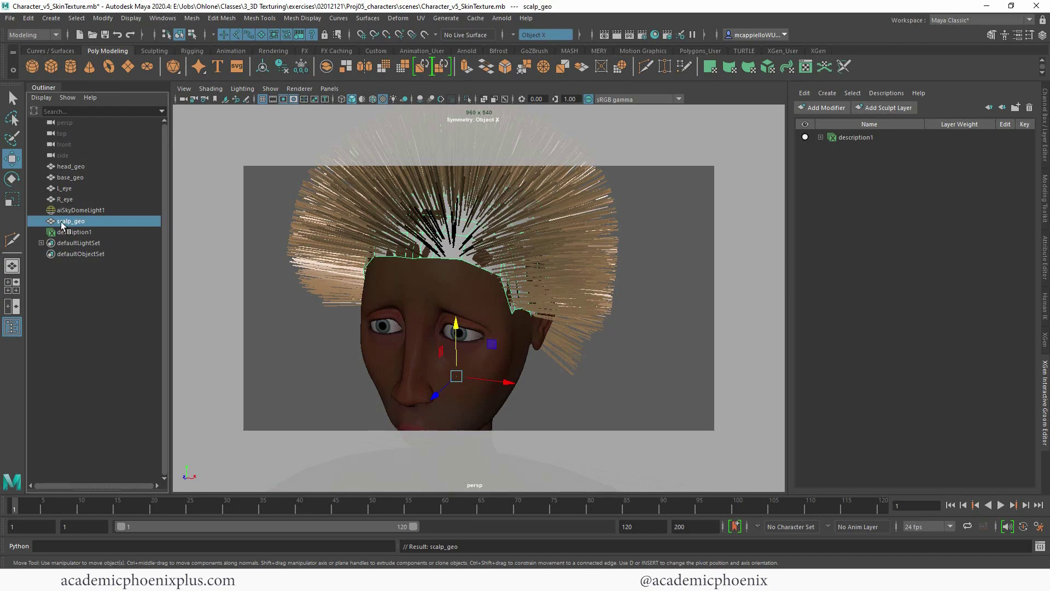
Switch the workspace to XGen - Interactive Groom and show the XGen Interactive Groom Editor
alt+drag(493, 251, 697, 192)
click(1031, 21)
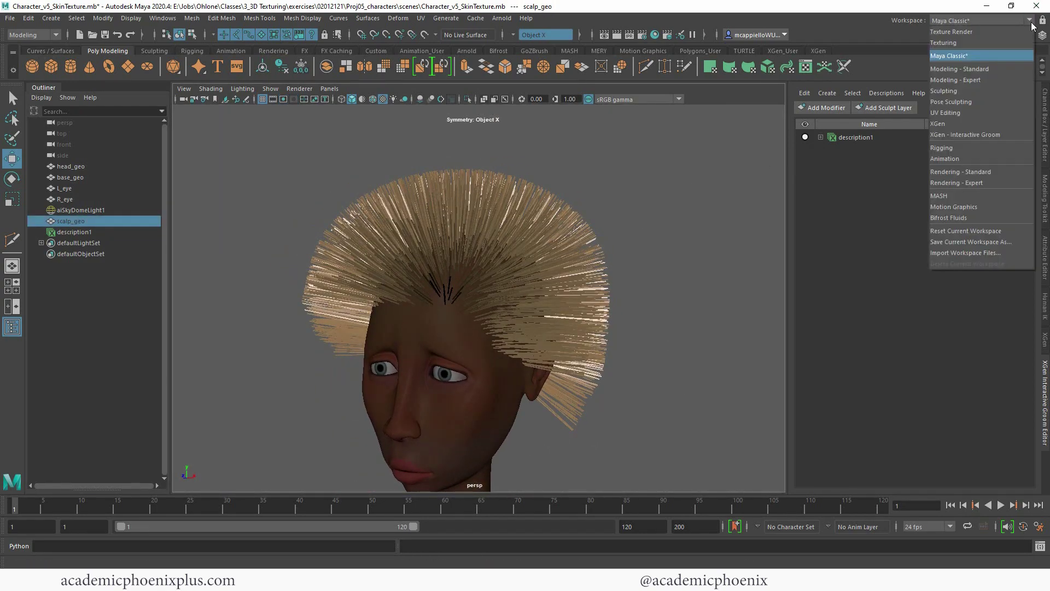
click(990, 135)
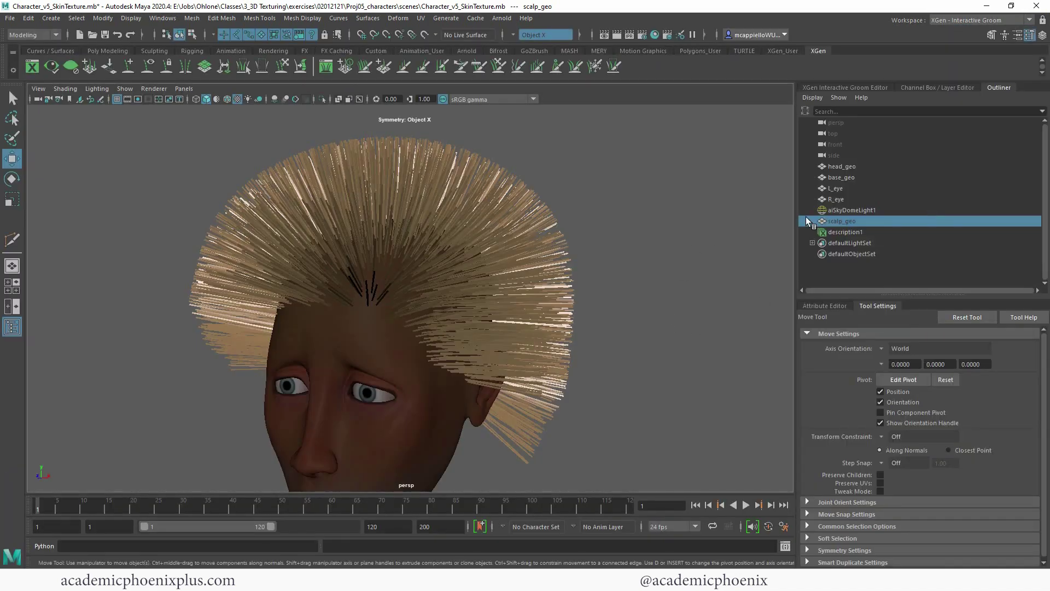
click(864, 87)
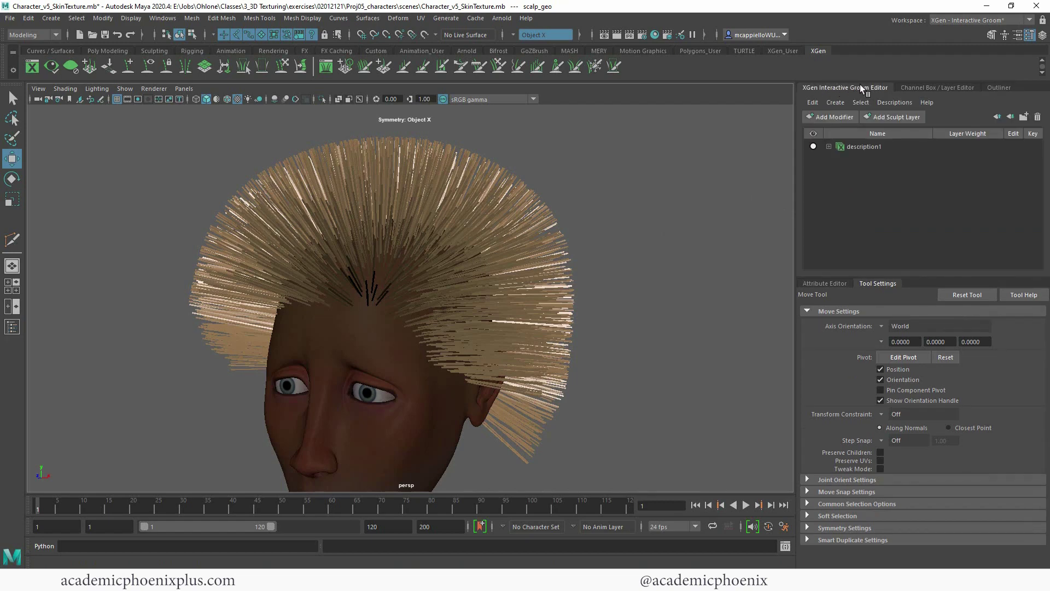
Expand the groom description's layers and set the scale modifier's Scale to 1.5
click(829, 146)
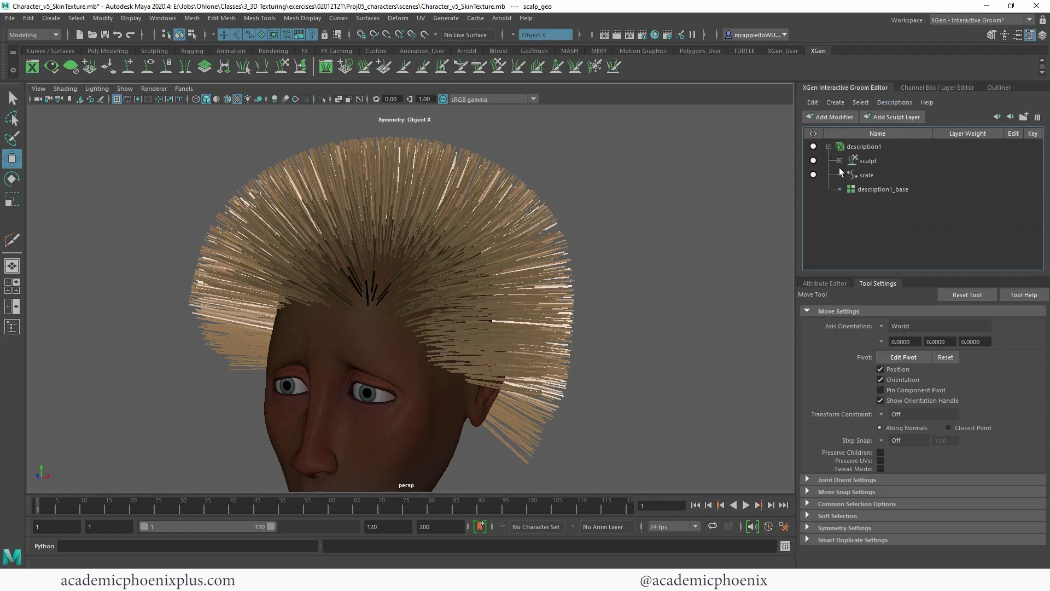
click(840, 161)
mouse_move(673, 298)
alt+mouse_down()
mouse_move(638, 307)
mouse_move(626, 289)
mouse_move(563, 279)
mouse_move(593, 277)
alt+mouse_up()
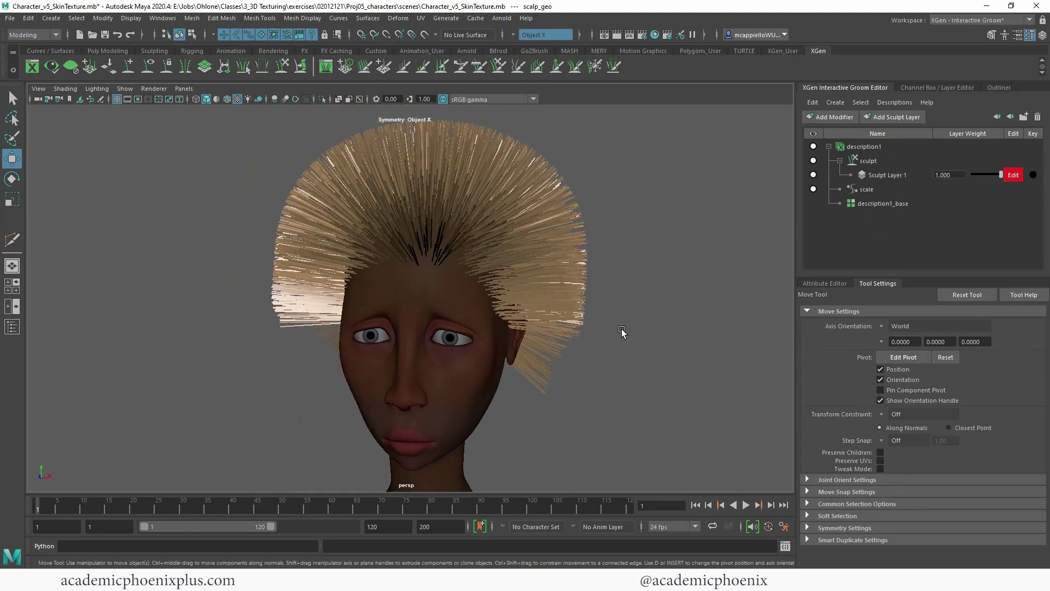
click(831, 283)
click(870, 191)
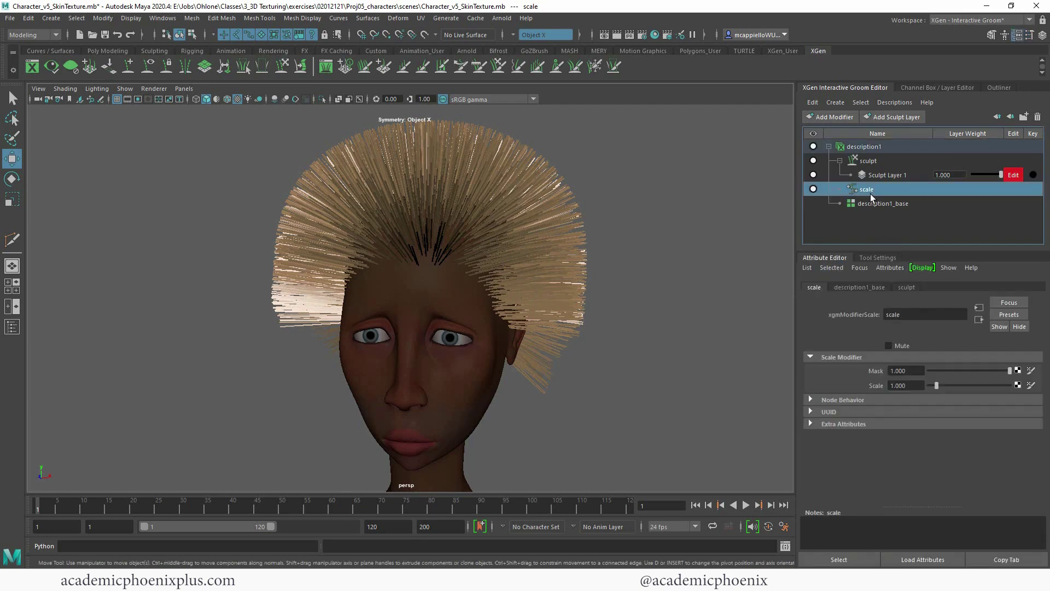
double_click(911, 385)
text(1.5)
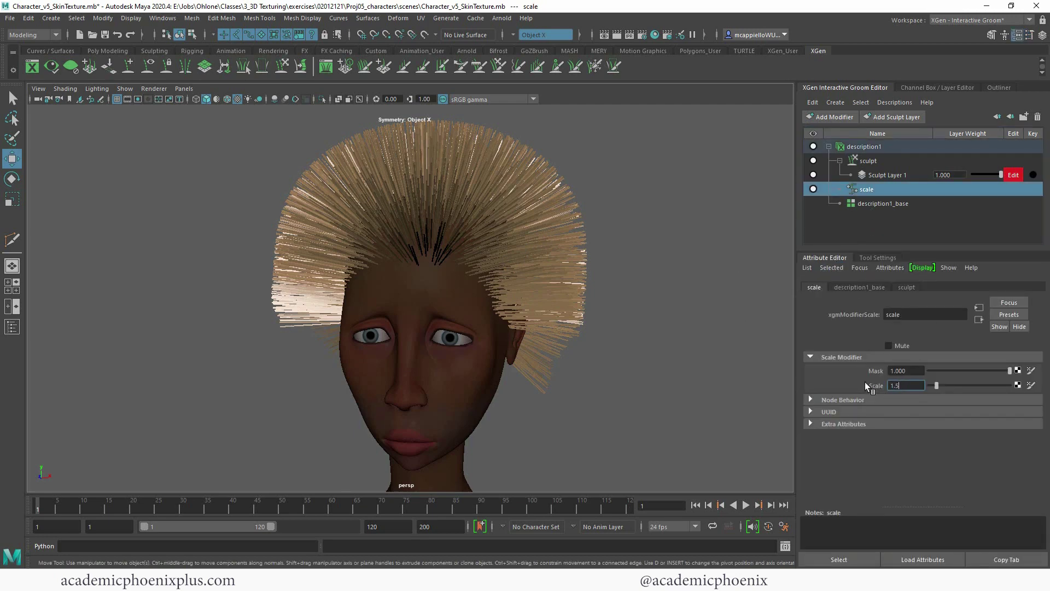
key(Return)
Set the groom description's Width Scale to 0.03 for thinner hair strands
alt+drag(591, 279, 781, 269)
click(864, 146)
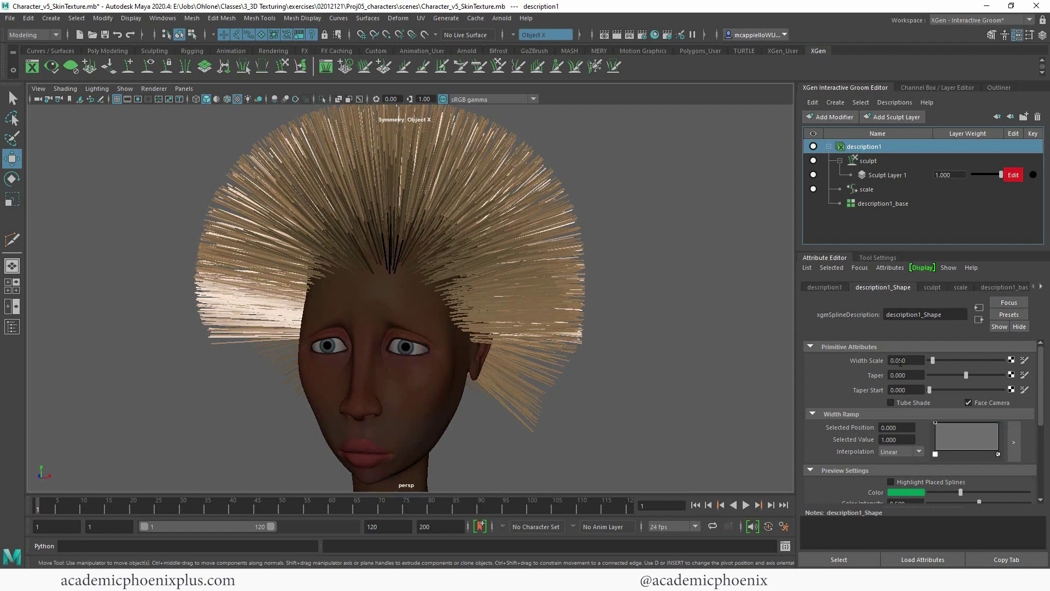
double_click(900, 361)
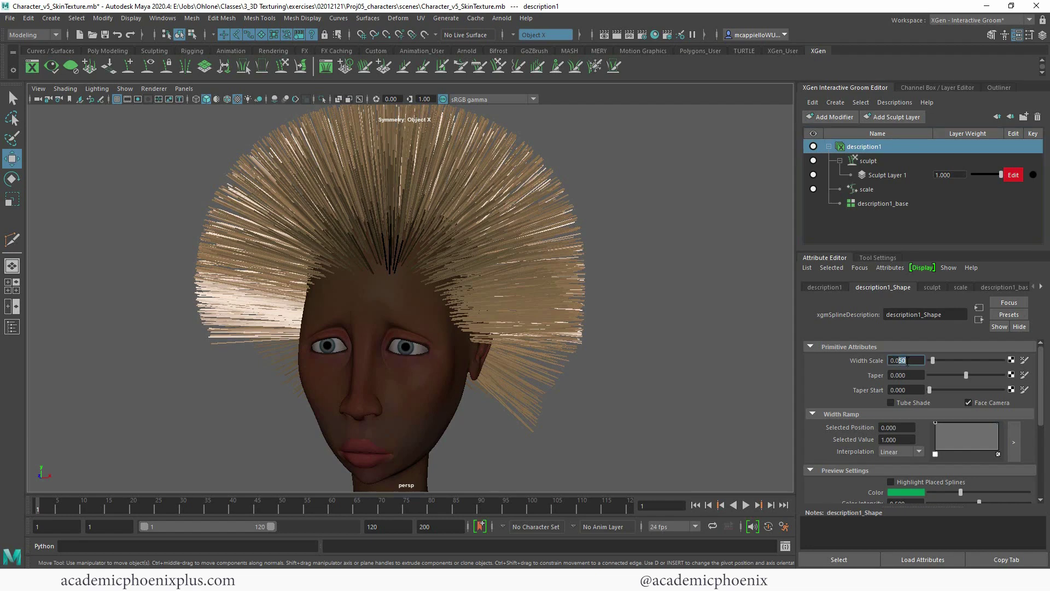
key(Return)
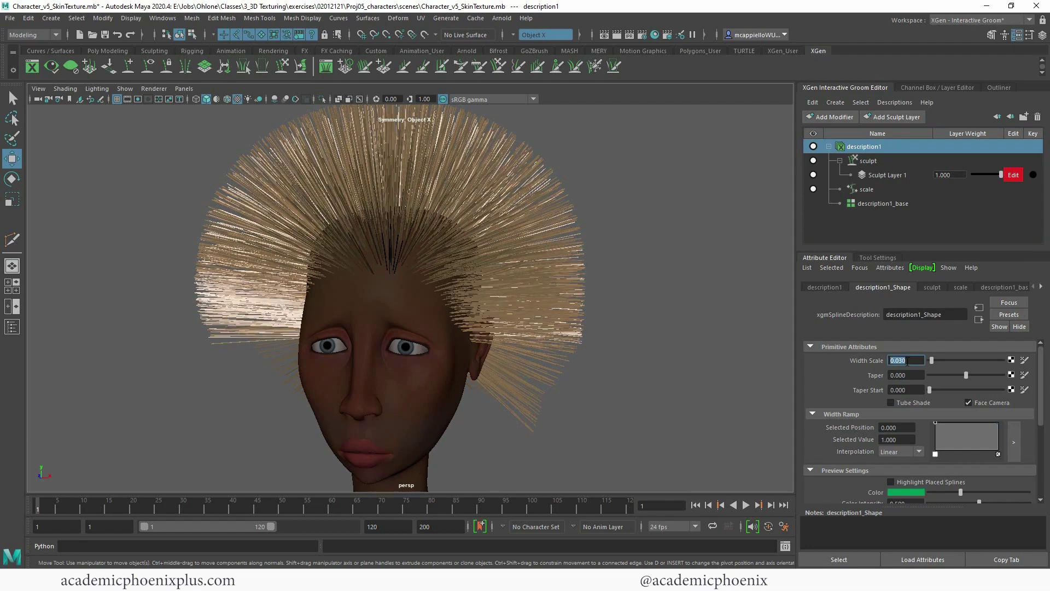
click(641, 290)
Set the groom description's Taper to about 0.91 and its Taper Start to about 0.805
alt+right_drag(641, 290, 516, 295)
alt+middle_drag(516, 295, 519, 267)
alt+drag(519, 267, 558, 304)
alt+middle_drag(558, 305, 592, 316)
alt+drag(593, 316, 573, 316)
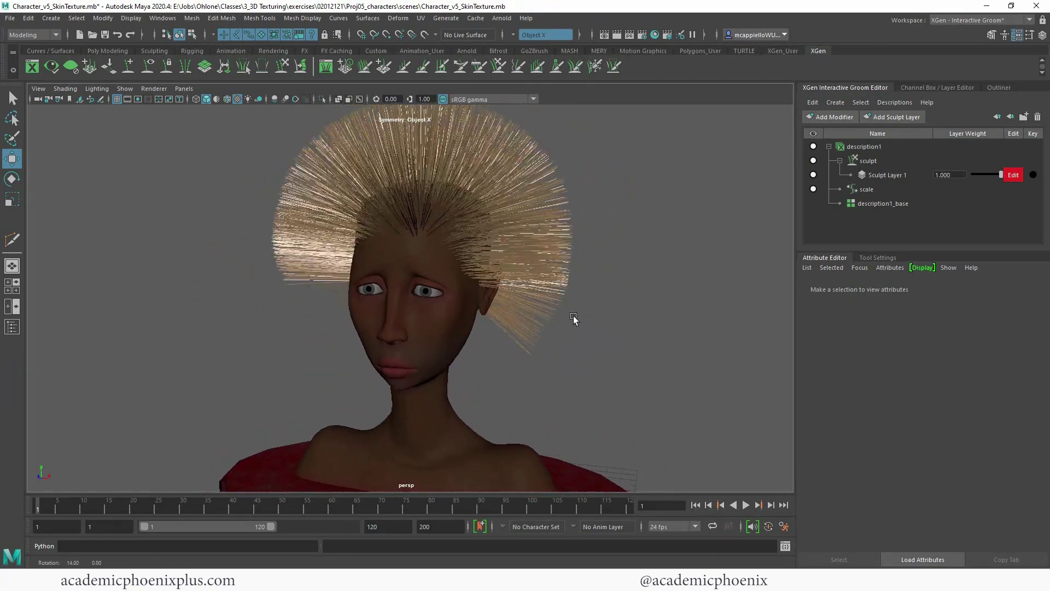
alt+right_drag(574, 317, 720, 367)
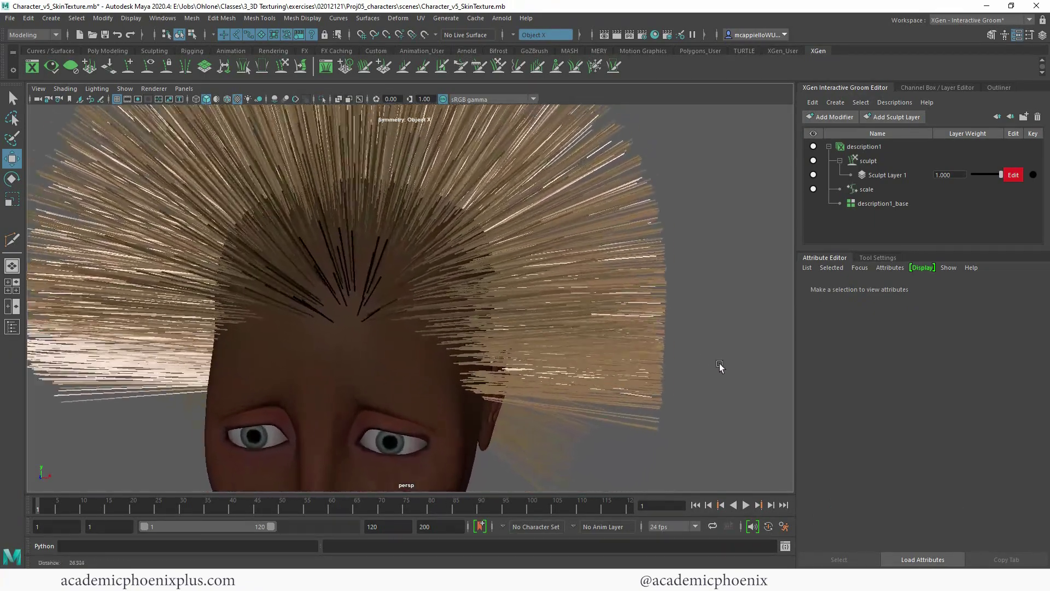
alt+drag(635, 357, 653, 361)
click(870, 147)
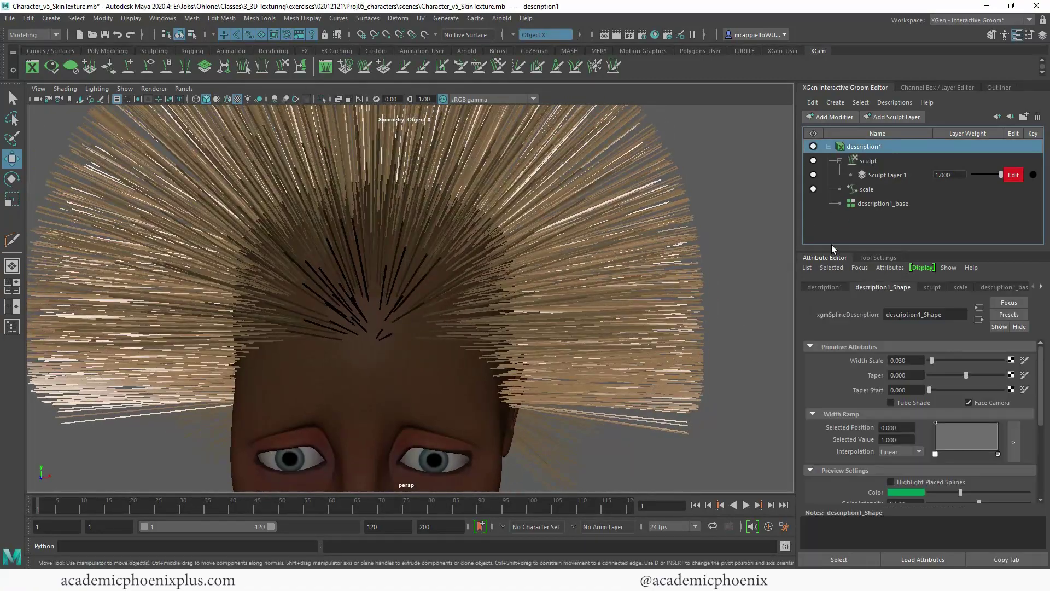
drag(966, 374, 1001, 375)
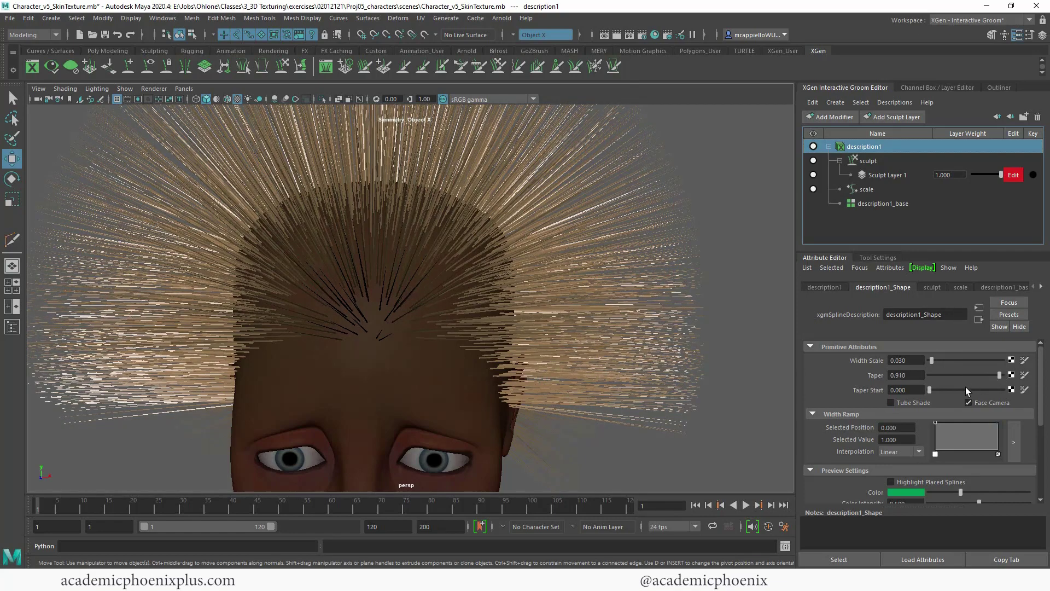
drag(939, 389, 980, 390)
drag(990, 389, 988, 389)
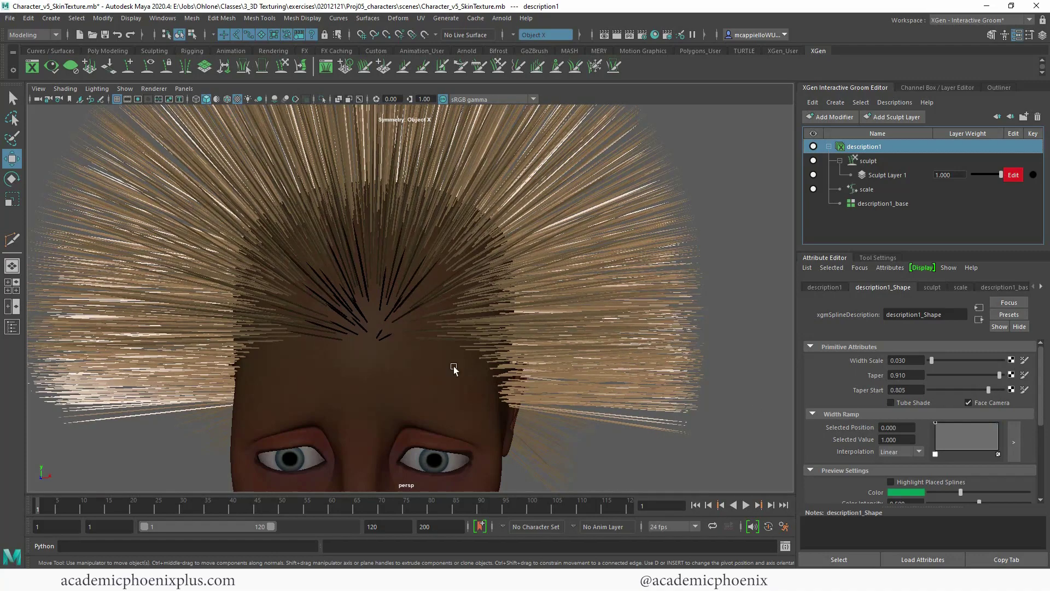
Render the character's head and hair in the Arnold RenderView, store a snapshot, and minimize the render window
alt+right_drag(668, 284, 537, 285)
alt+drag(538, 285, 606, 290)
click(417, 257)
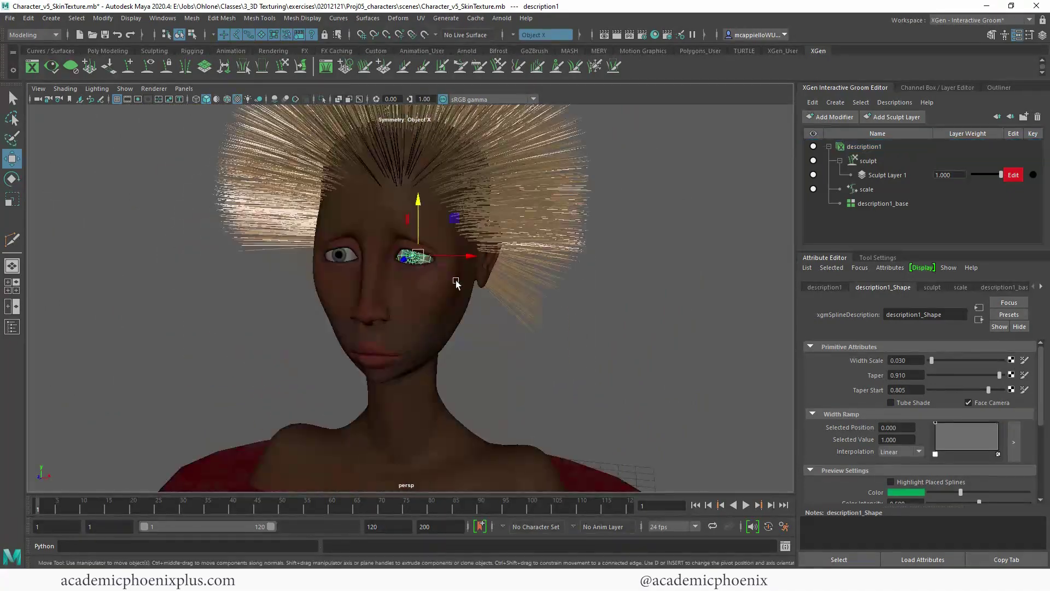
click(614, 354)
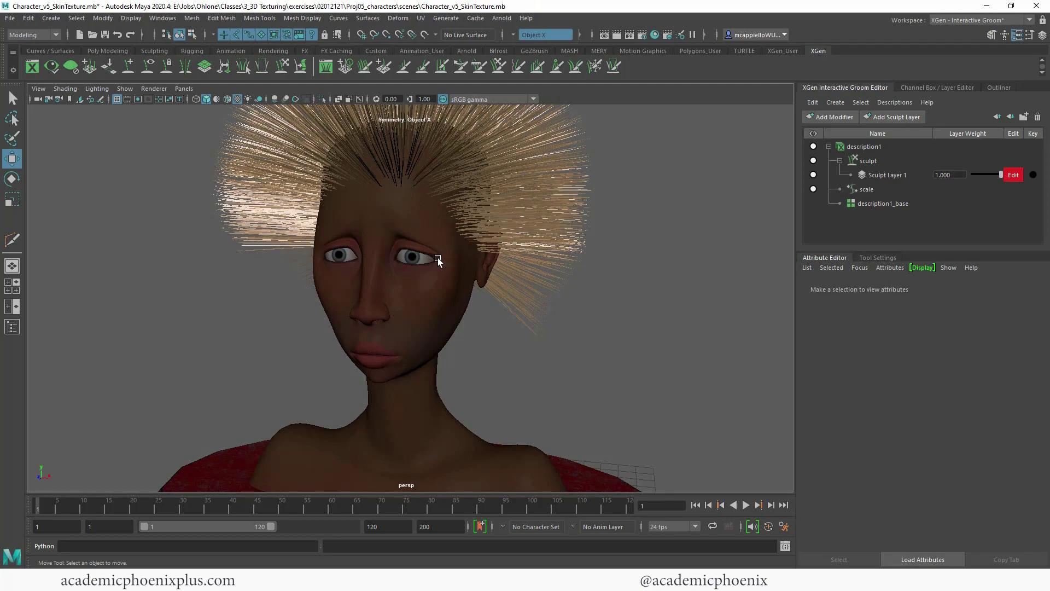
alt+drag(472, 204, 577, 265)
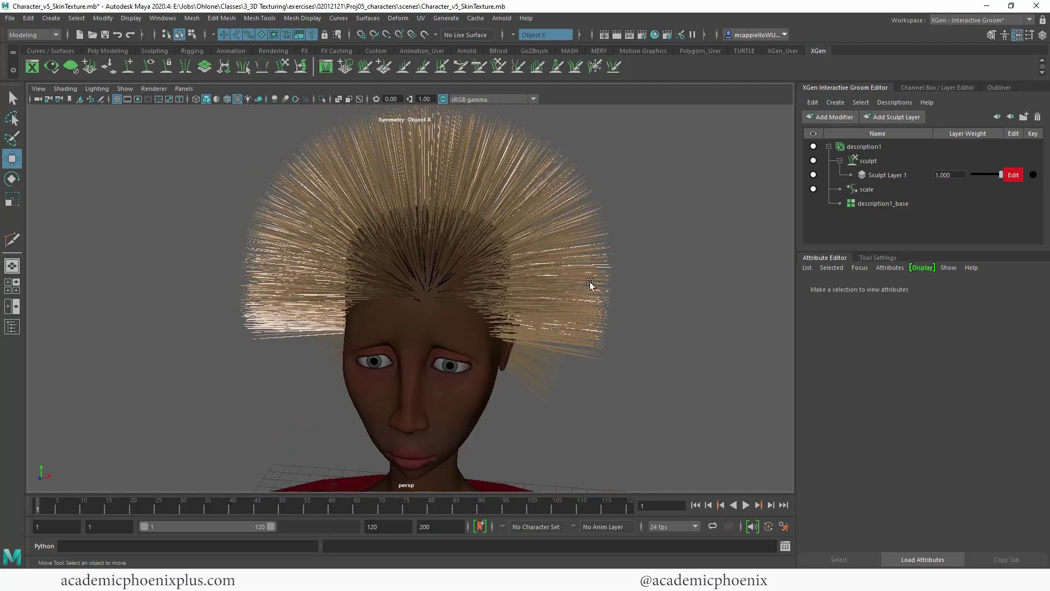
alt+right_drag(602, 263, 511, 266)
alt+drag(512, 267, 490, 272)
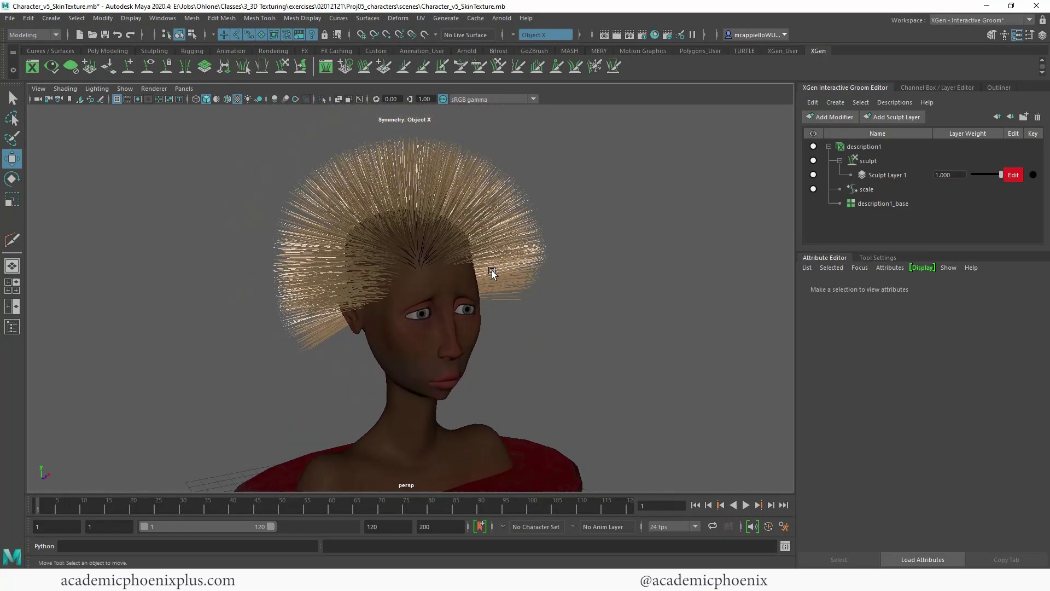
click(502, 18)
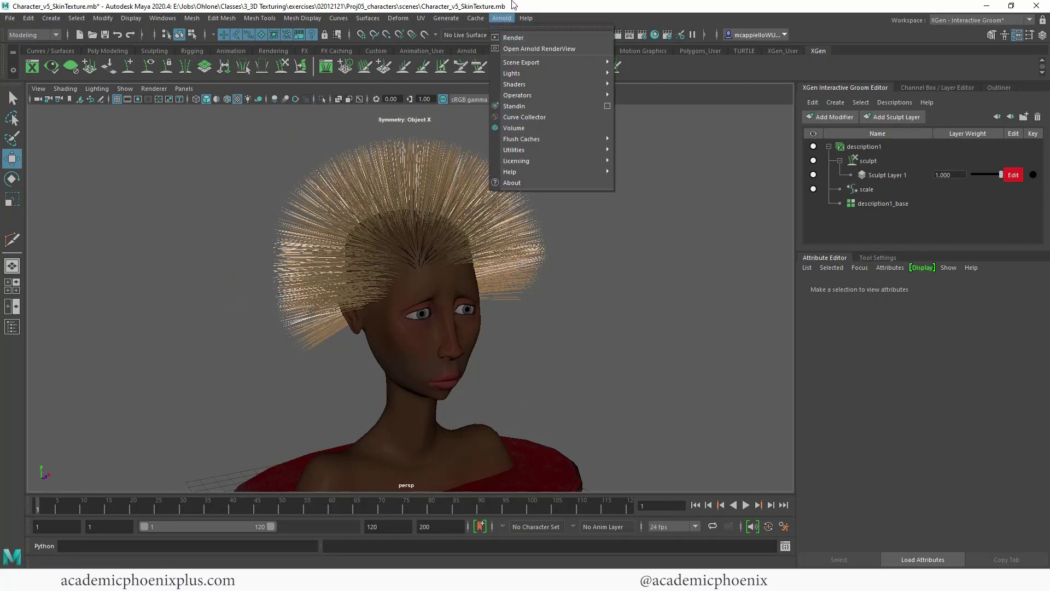
click(503, 34)
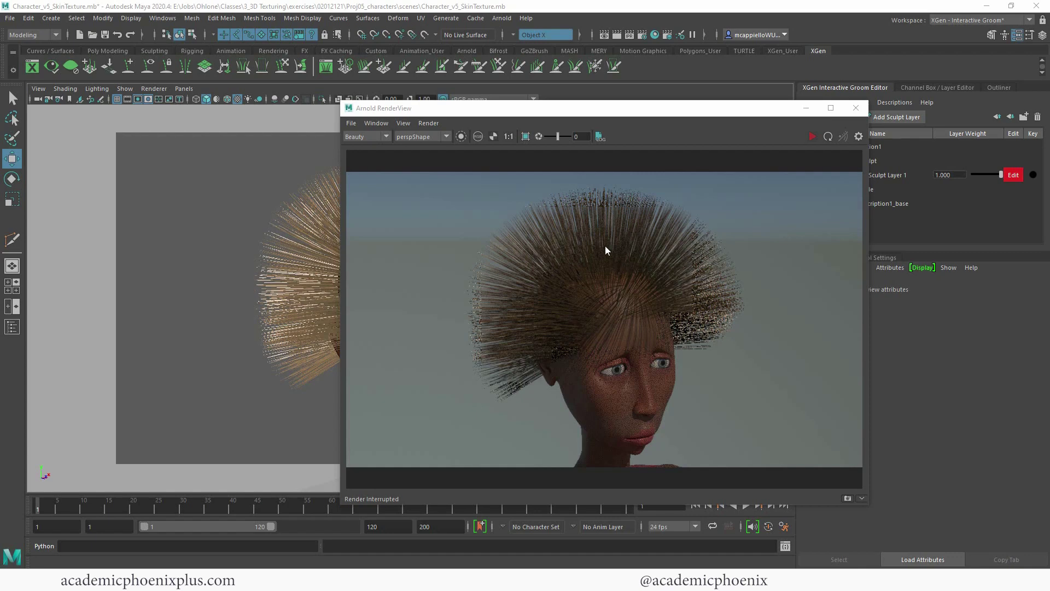
click(848, 498)
drag(618, 360, 605, 436)
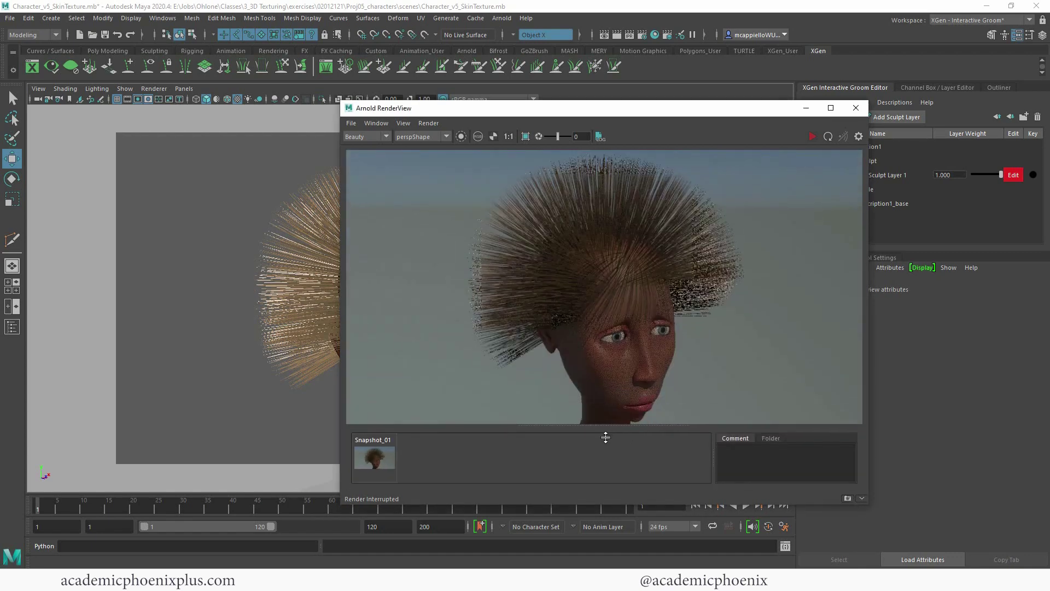
click(806, 108)
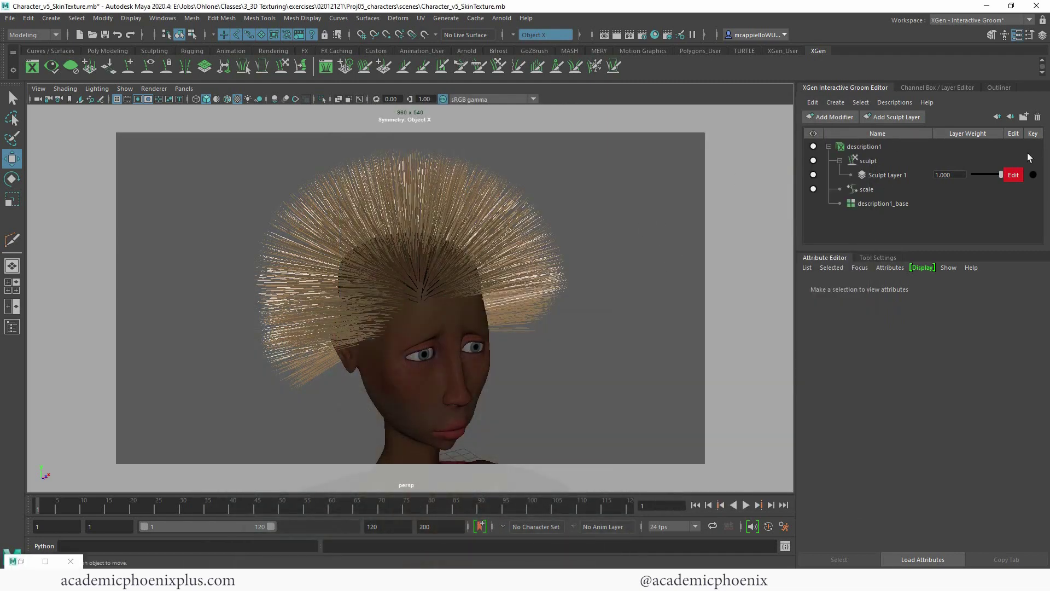
Add a Clump modifier to the hair description with its Clump effect at 1.000
click(828, 117)
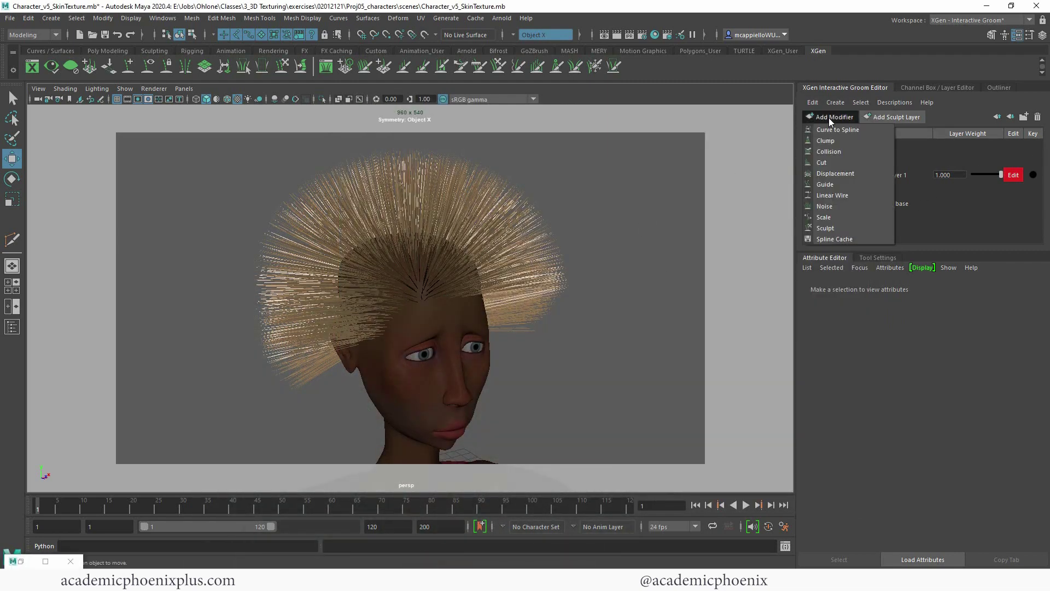
click(848, 140)
alt+drag(549, 272, 581, 300)
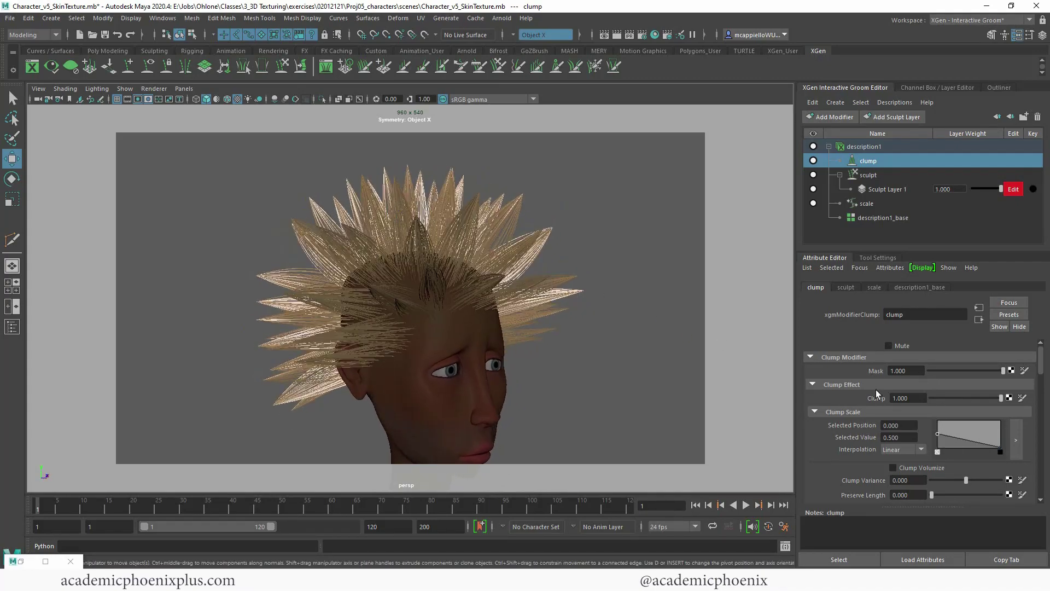
drag(911, 400, 896, 400)
mouse_move(993, 402)
mouse_down()
mouse_move(960, 398)
mouse_move(1008, 398)
mouse_move(996, 398)
mouse_up()
Shape the Clump Scale ramp with a value of about 0.56 at the start and 0.06 at the end
drag(938, 434, 939, 446)
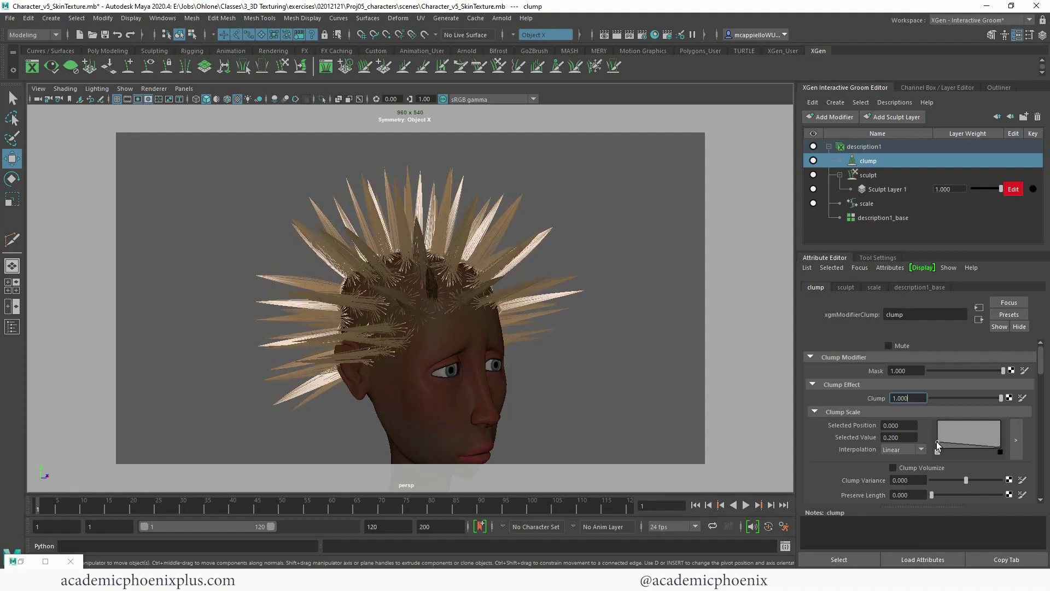
alt+drag(497, 377, 562, 375)
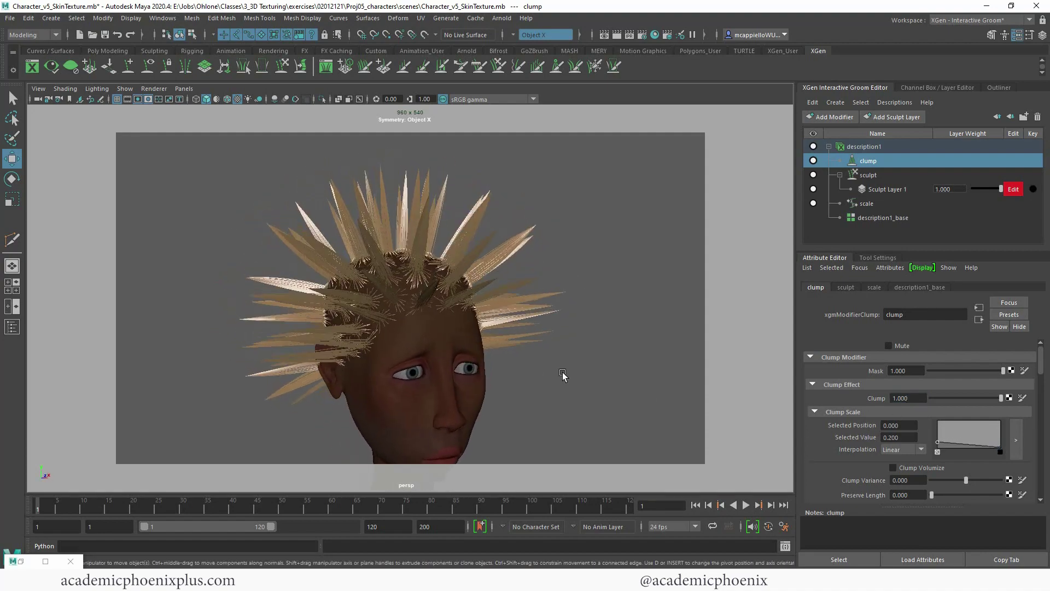
drag(939, 446, 937, 434)
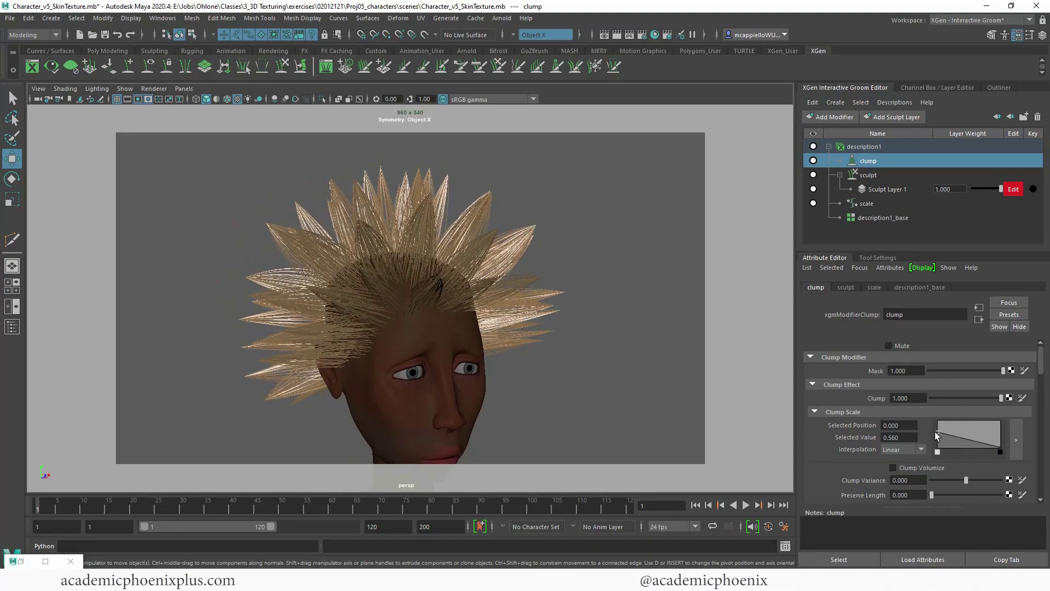
mouse_move(999, 445)
mouse_down()
mouse_move(999, 429)
mouse_move(1001, 446)
mouse_up()
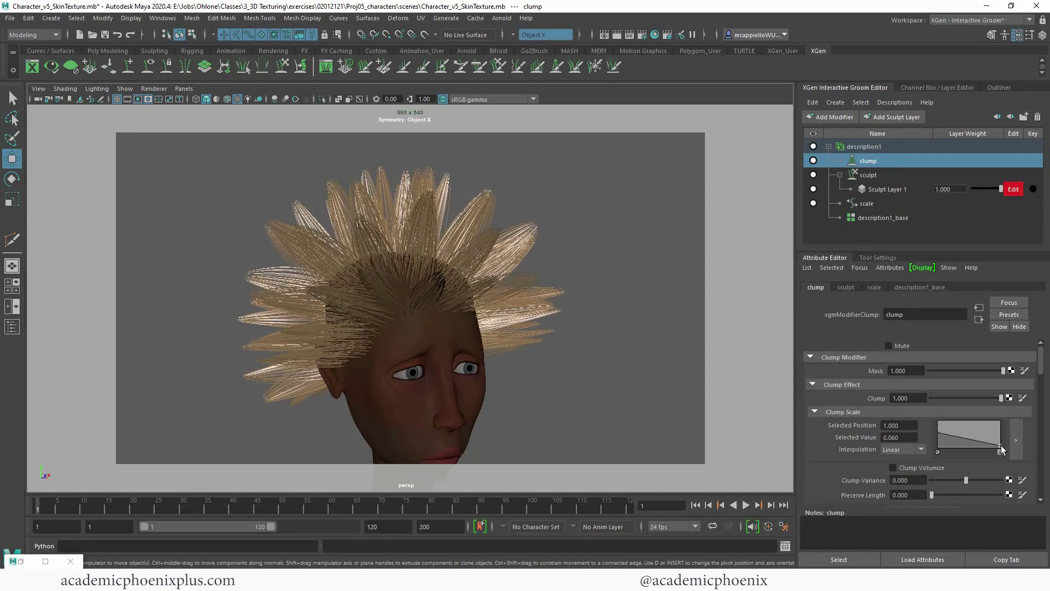
Try a lower Clump Variance on the clump modifier and undo the change
drag(1042, 369, 1041, 383)
drag(968, 392, 924, 395)
key(ctrl+z)
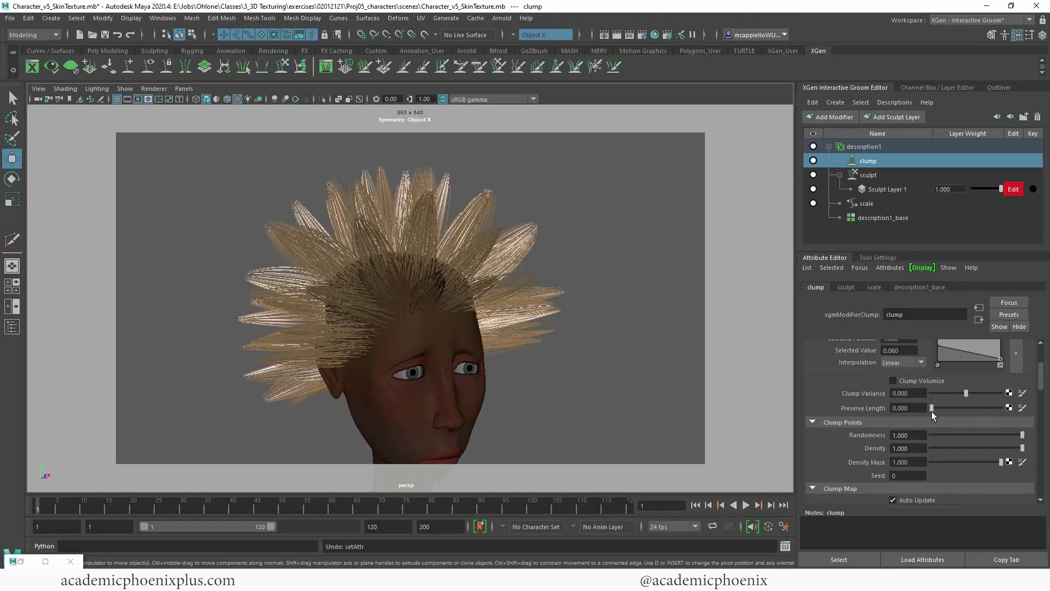
Set the clump modifier's Curl to 1.000 and its Curl Scale ramp to 1.000 at both ends
drag(1041, 371, 1042, 420)
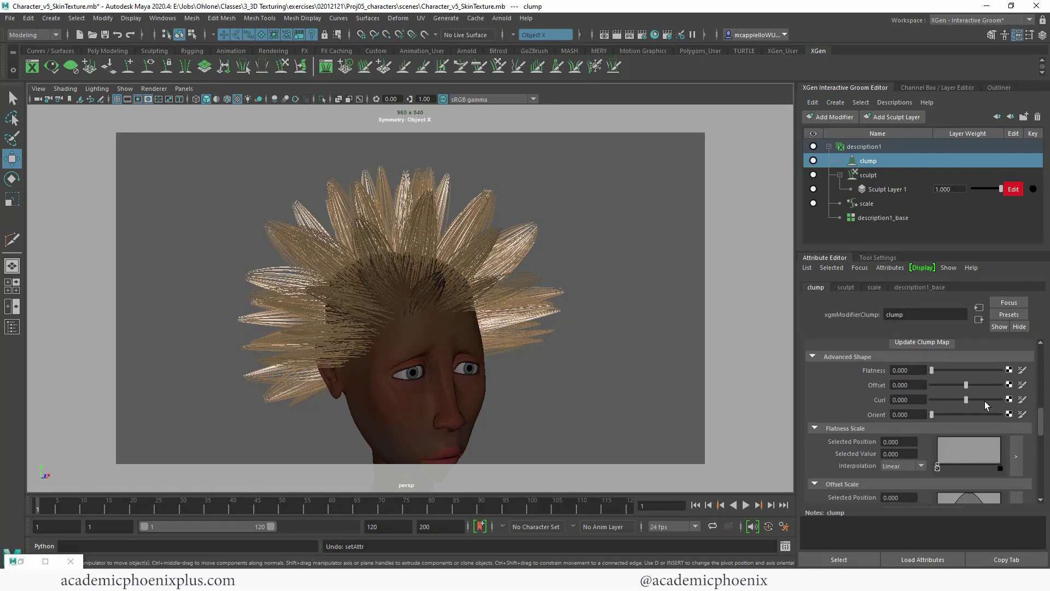
drag(968, 399, 981, 399)
drag(1040, 417, 1043, 433)
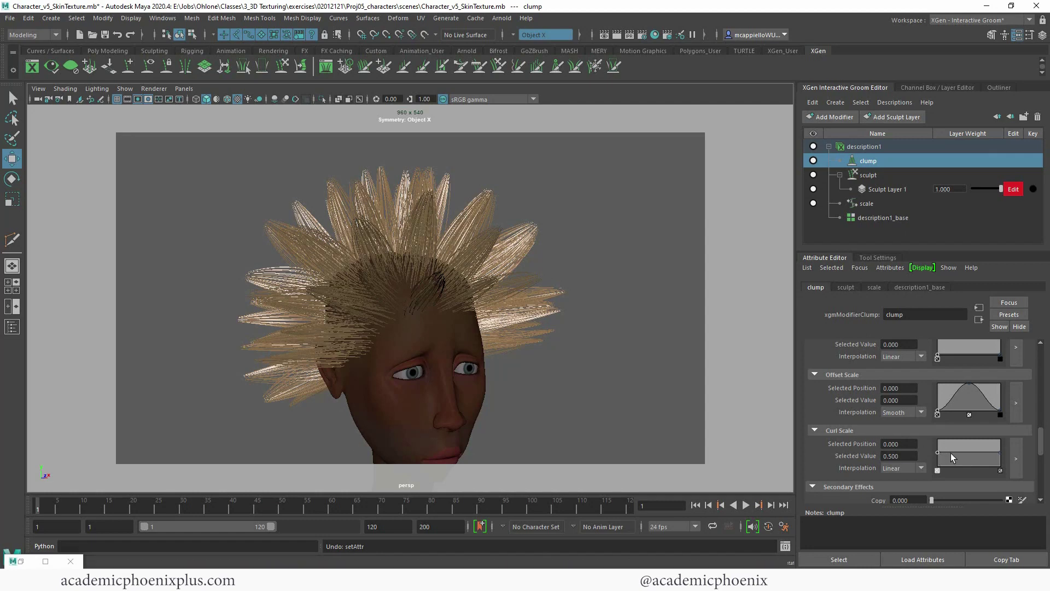
mouse_move(937, 453)
mouse_down()
mouse_move(940, 466)
mouse_move(931, 429)
mouse_move(939, 469)
mouse_up()
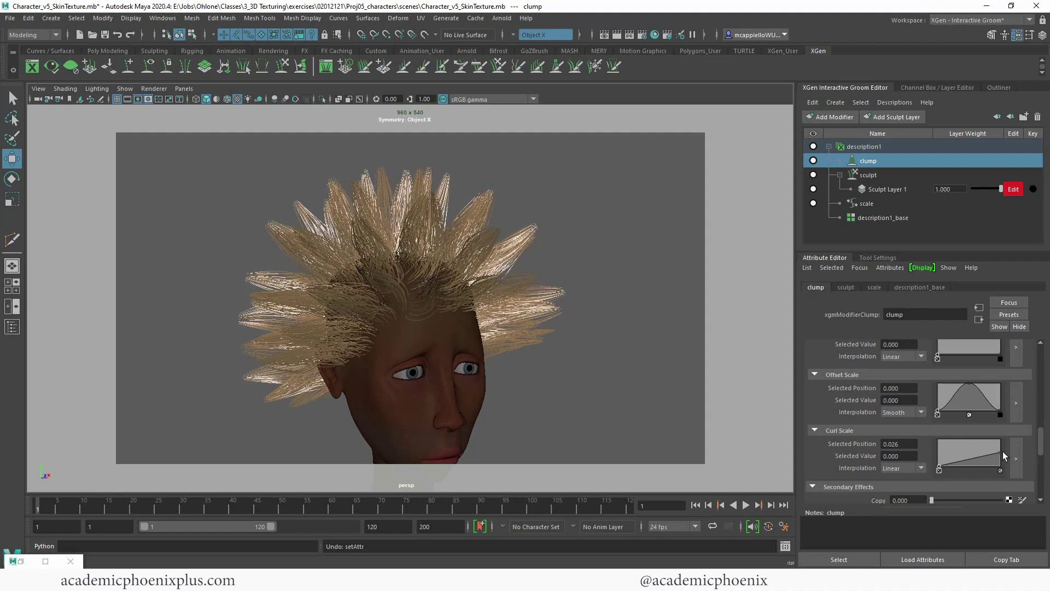
drag(1004, 454, 1003, 438)
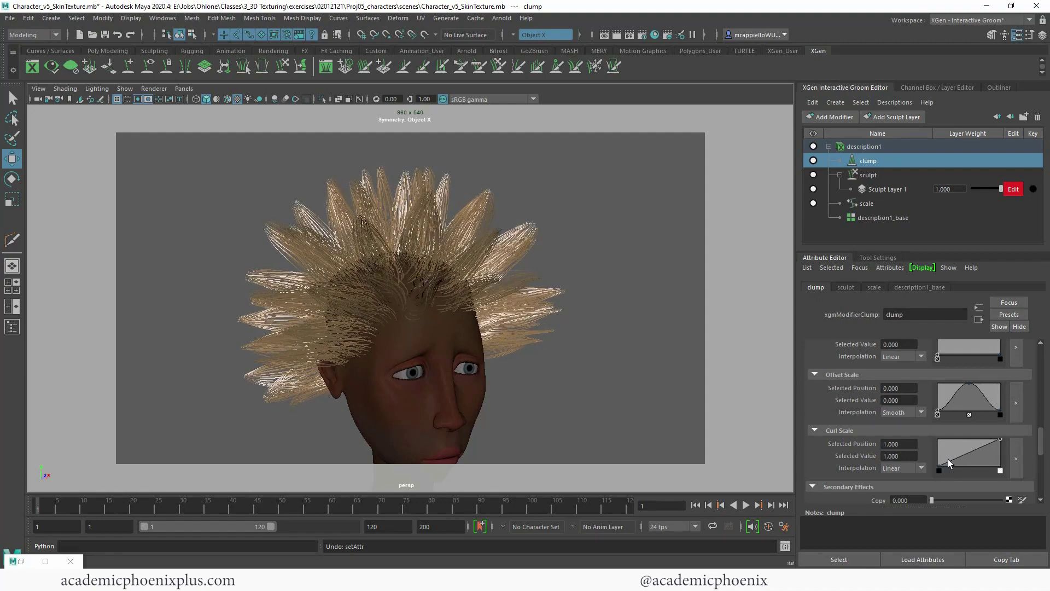
drag(939, 468, 931, 431)
scroll(549, 313, up, 3)
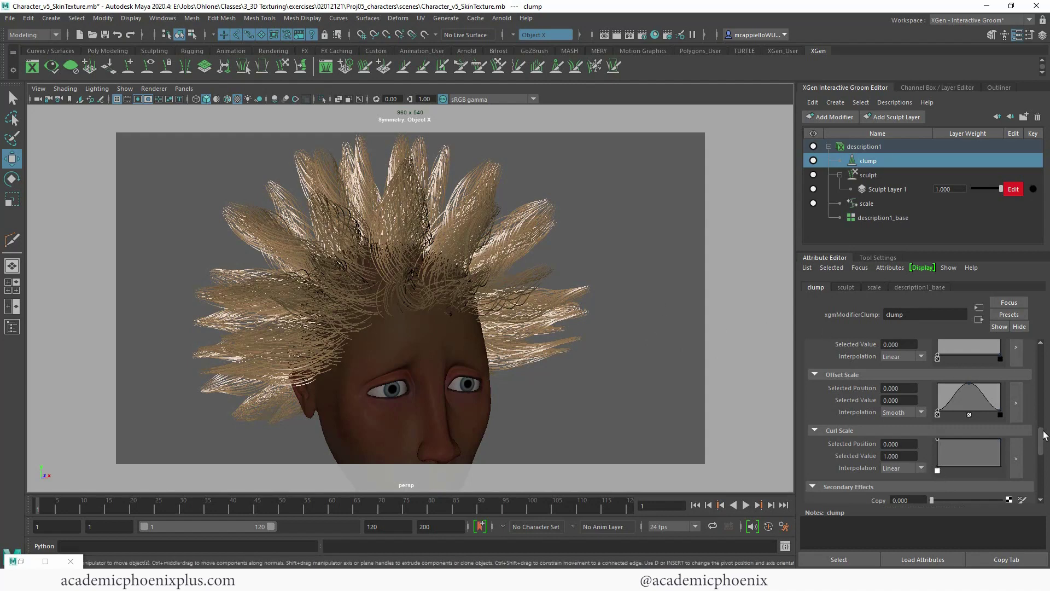
drag(1041, 437, 1002, 419)
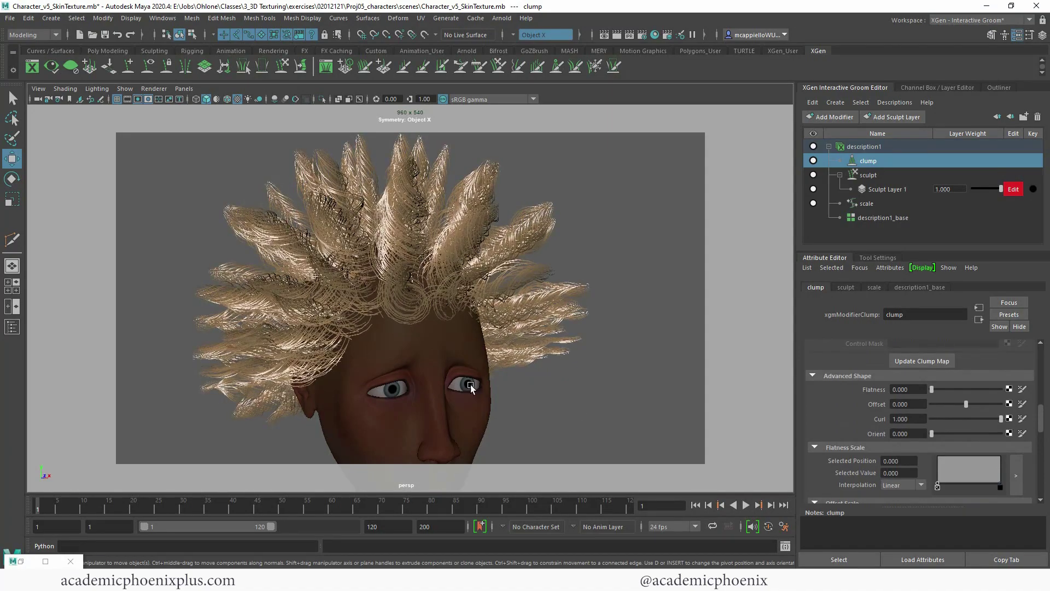
Restore the Arnold RenderView, render the clumped and curled hair, and store a second snapshot
alt+drag(472, 388, 542, 383)
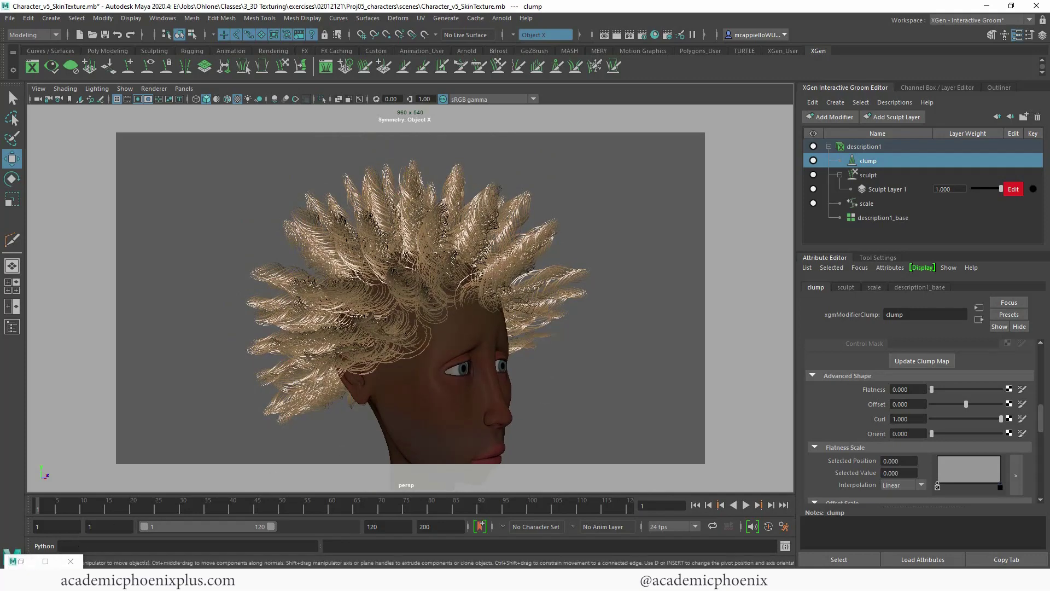
click(45, 561)
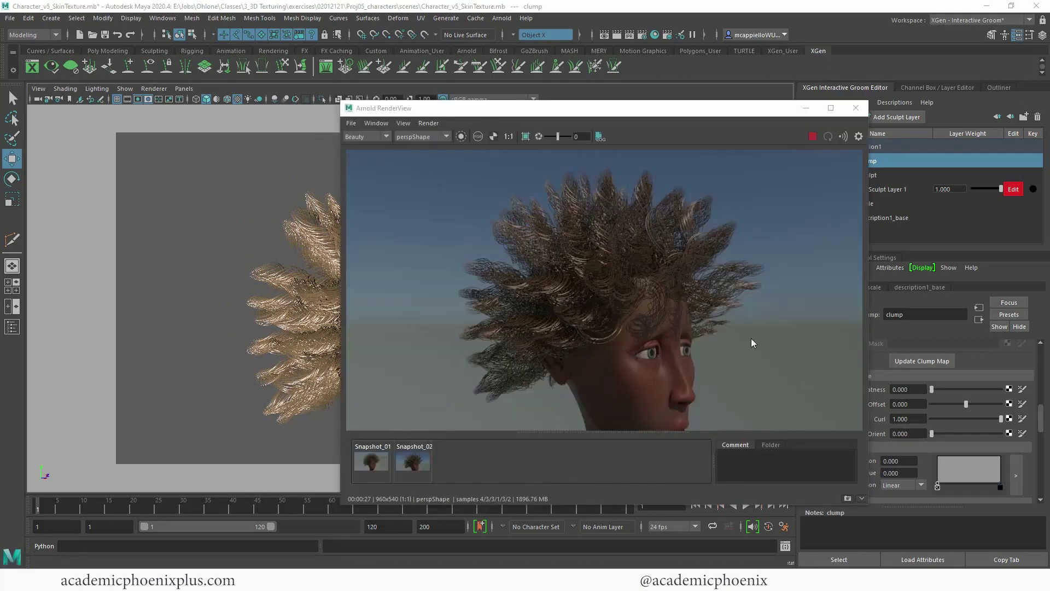
Stop the live render, compare the first and second snapshots, and minimize the Arnold RenderView
click(812, 137)
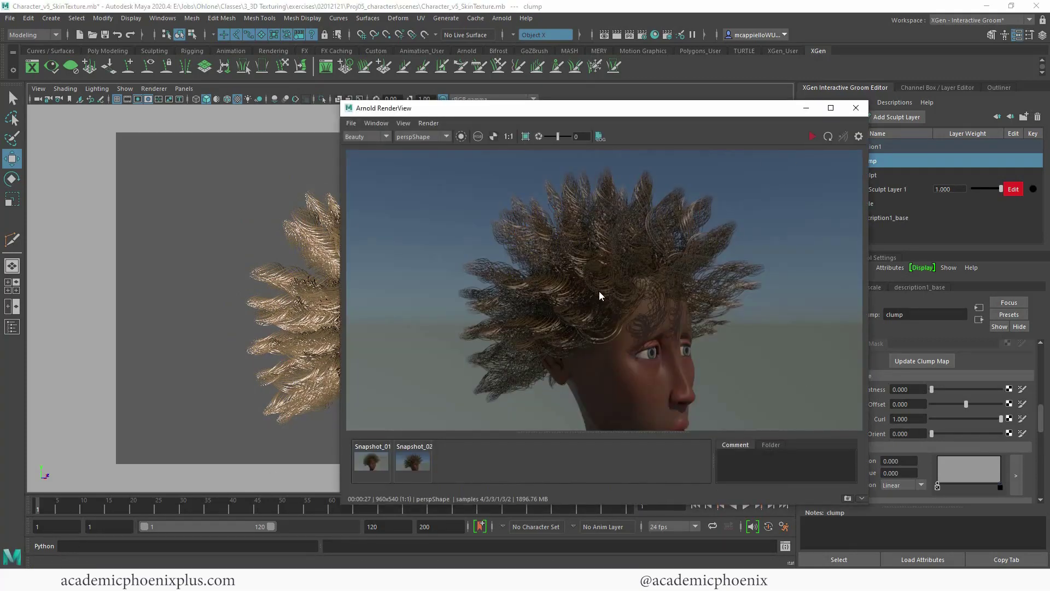
click(373, 465)
click(413, 462)
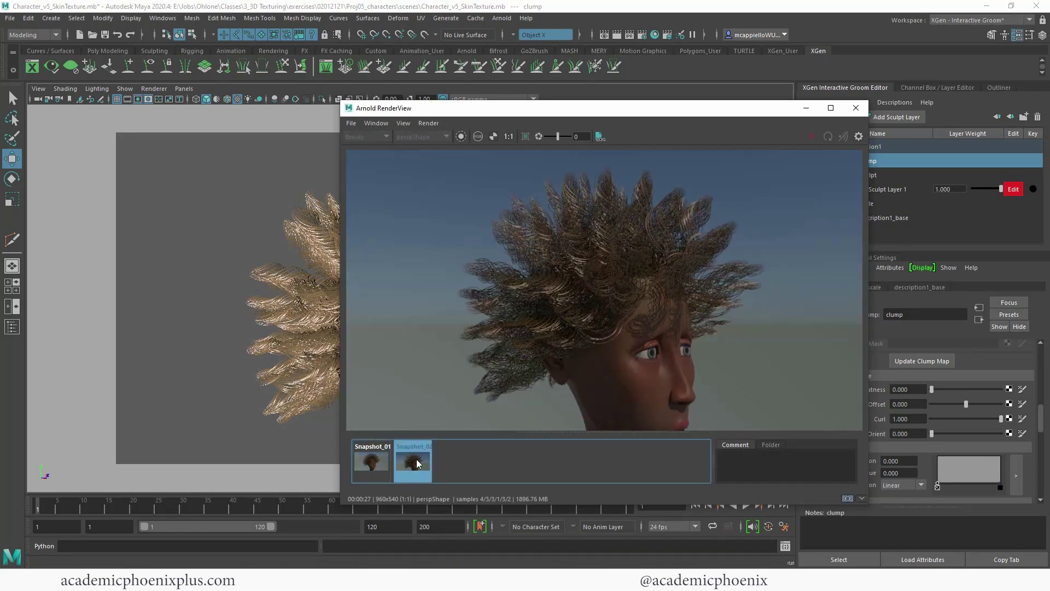
click(806, 109)
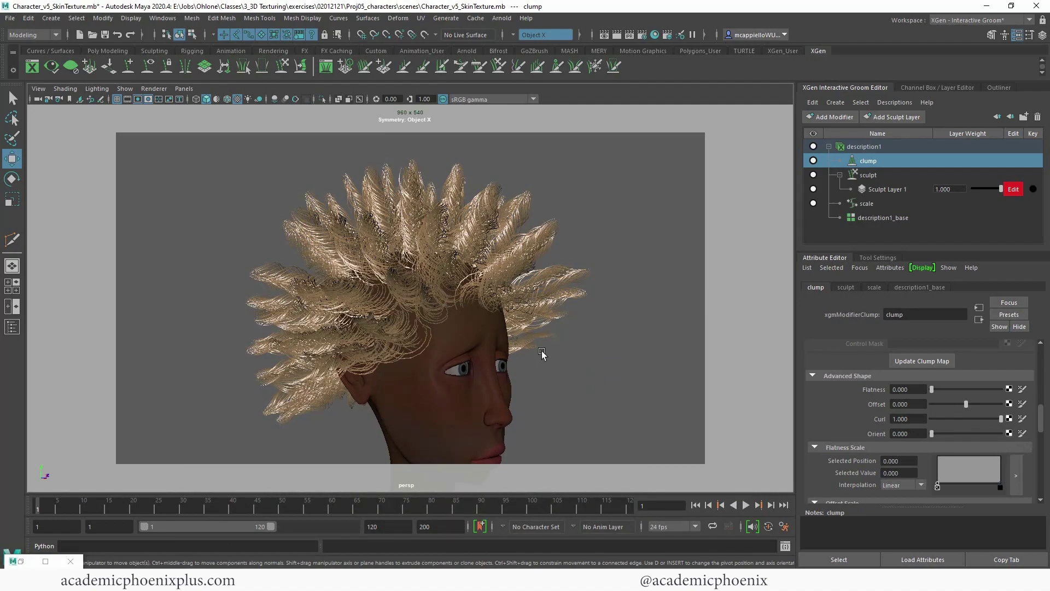
Set the clump modifier's Offset to about 0.536 and its Orient to about 54.72
alt+drag(543, 352, 522, 350)
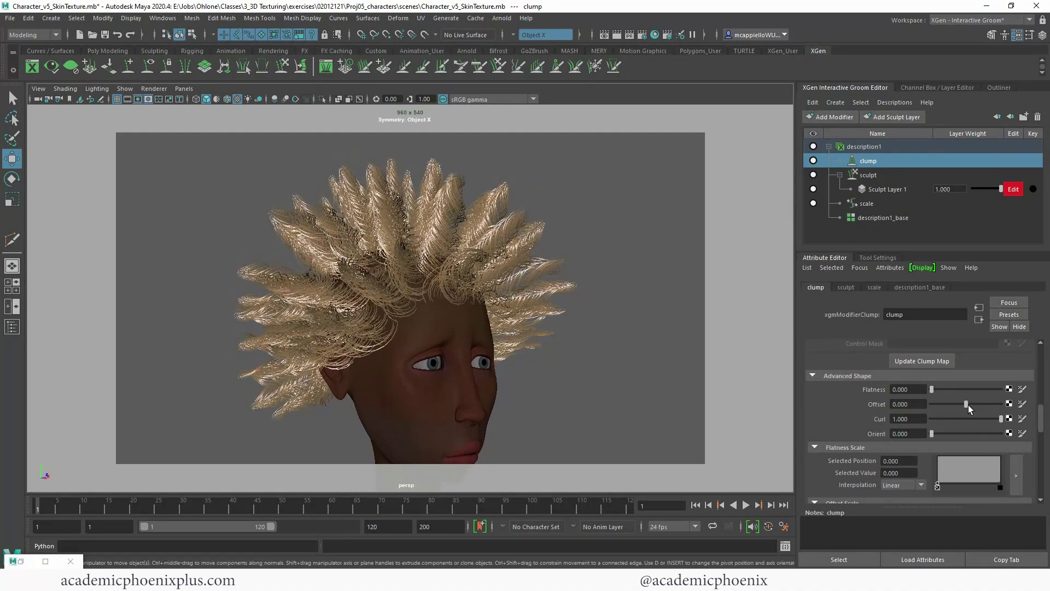
drag(967, 405, 972, 404)
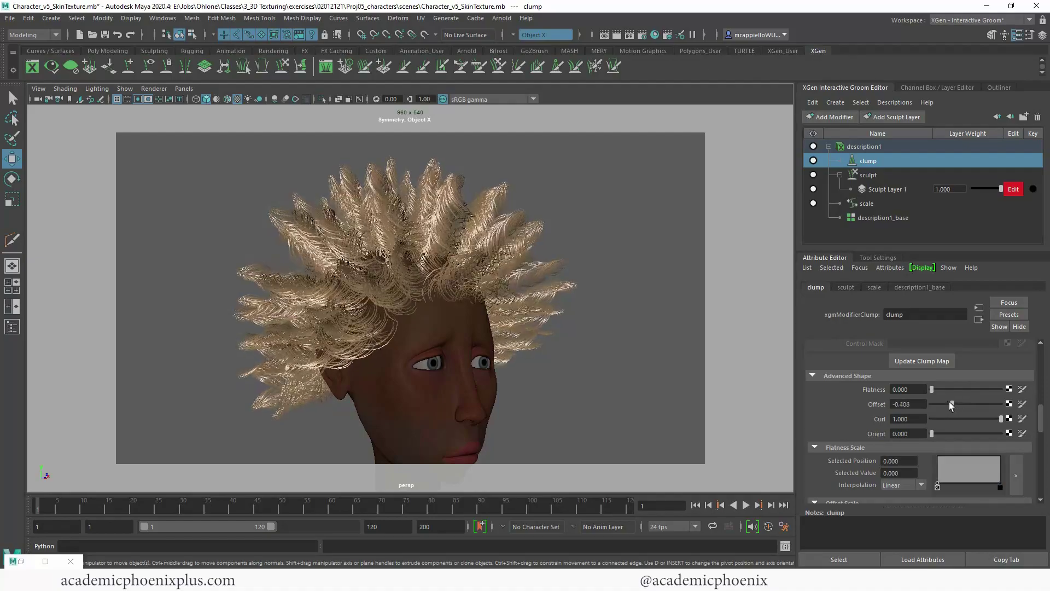
drag(974, 402, 985, 404)
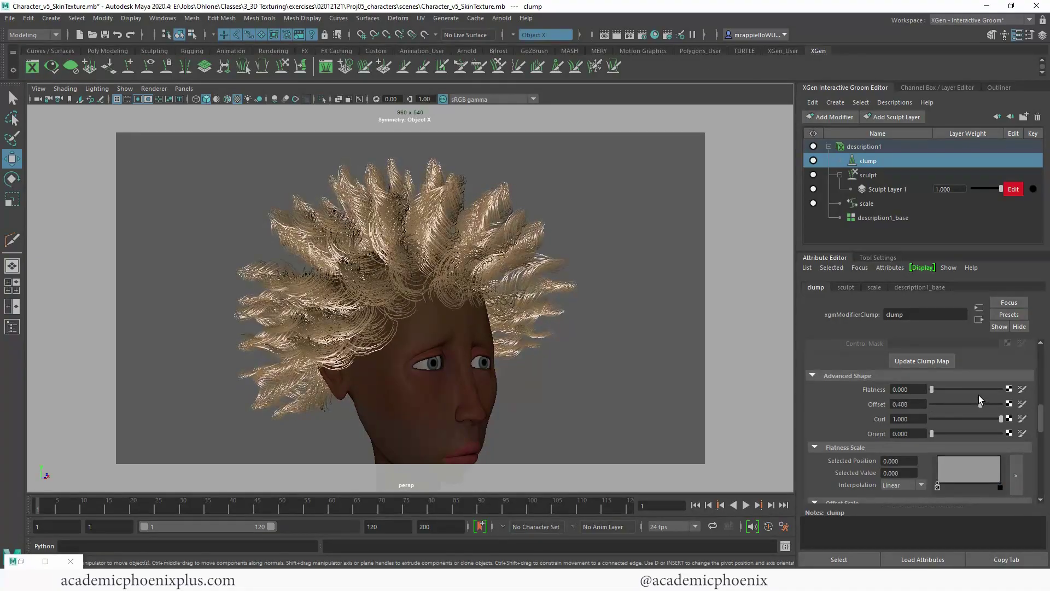
mouse_move(932, 433)
mouse_down()
mouse_move(981, 432)
mouse_move(929, 429)
mouse_move(941, 428)
mouse_up()
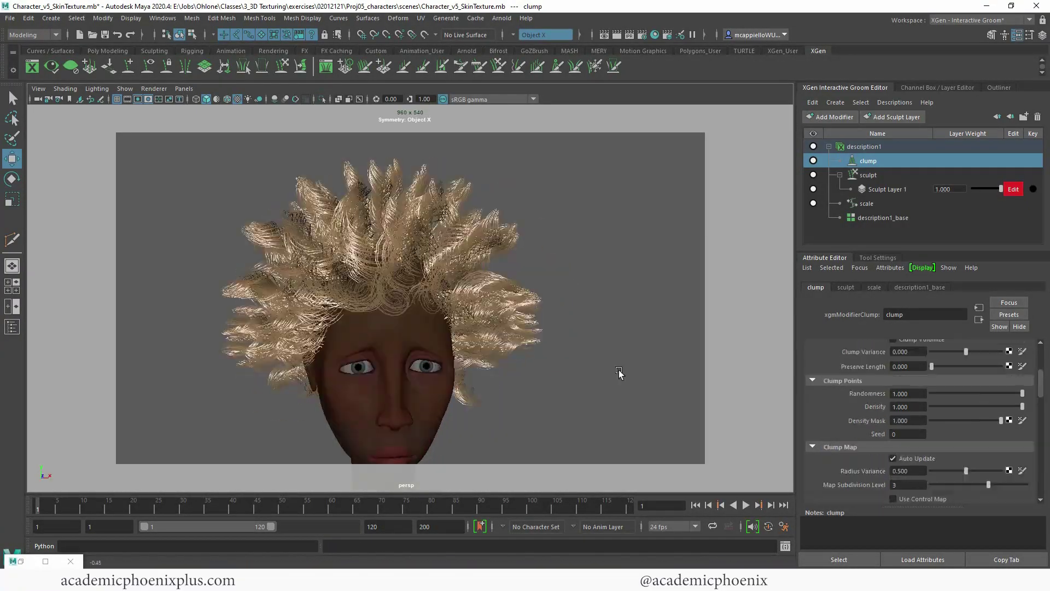
Set the clump modifier's clump point Density to 2 and check the hair from the front
alt+drag(619, 370, 602, 395)
alt+right_drag(603, 395, 567, 387)
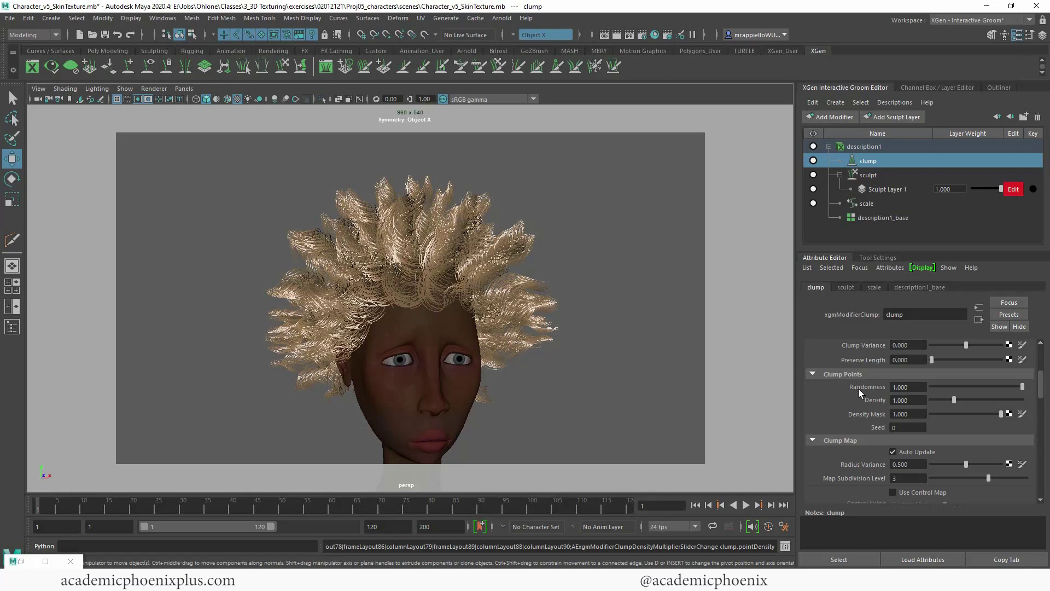
drag(918, 400, 882, 400)
text(2)
key(Return)
click(558, 369)
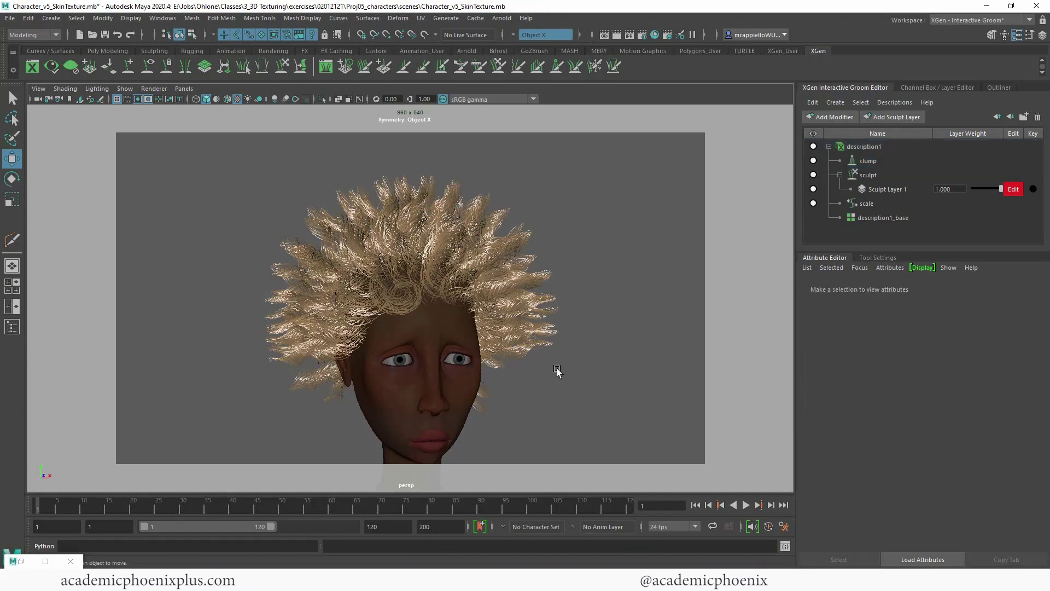
alt+drag(558, 368, 574, 347)
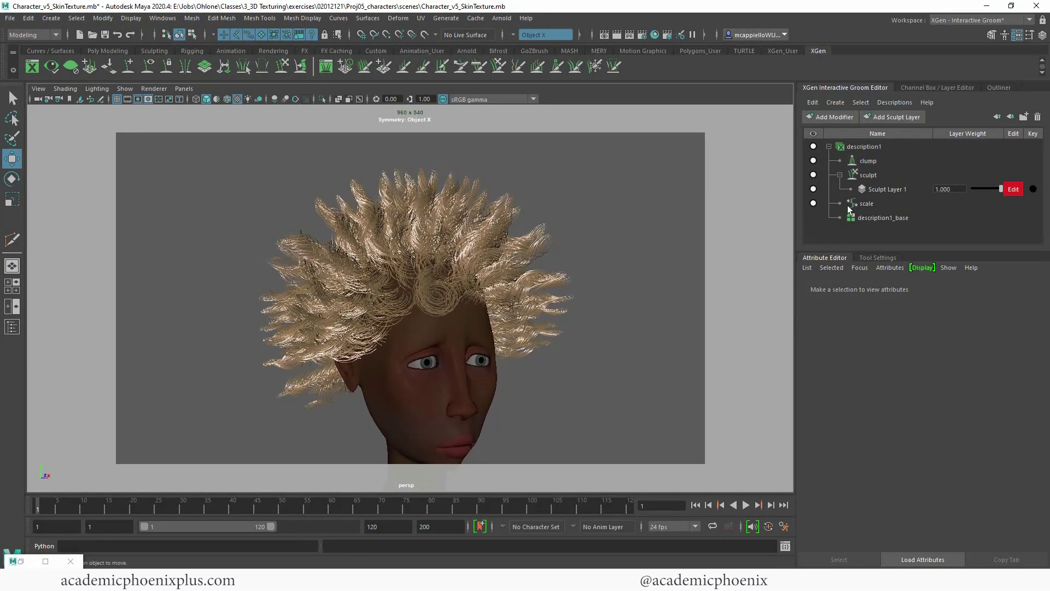
Reselect the clump modifier and set its clump point Density to 3
click(878, 159)
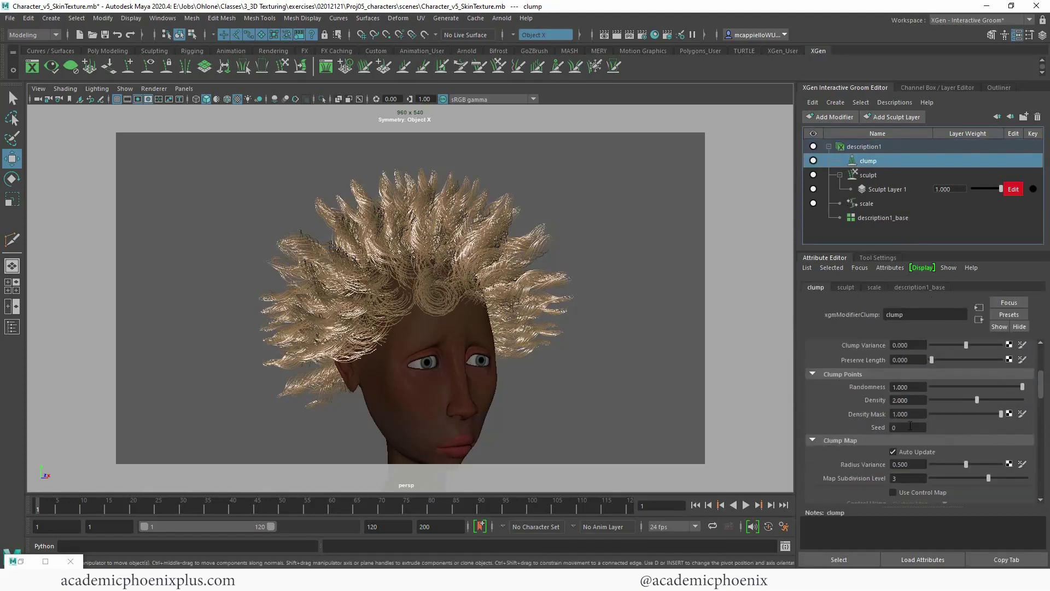
double_click(905, 400)
text(3)
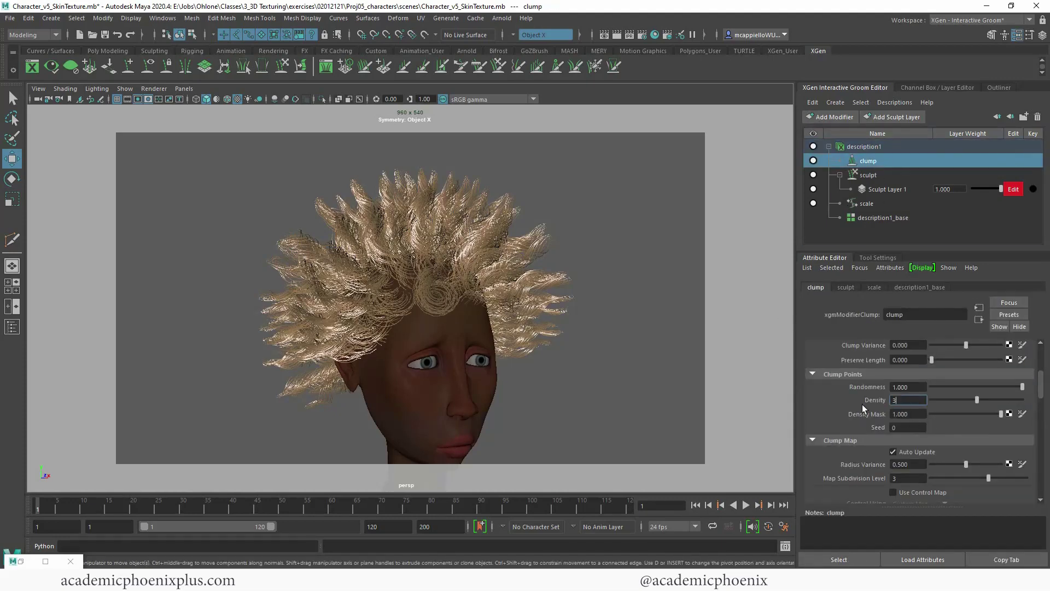
key(Return)
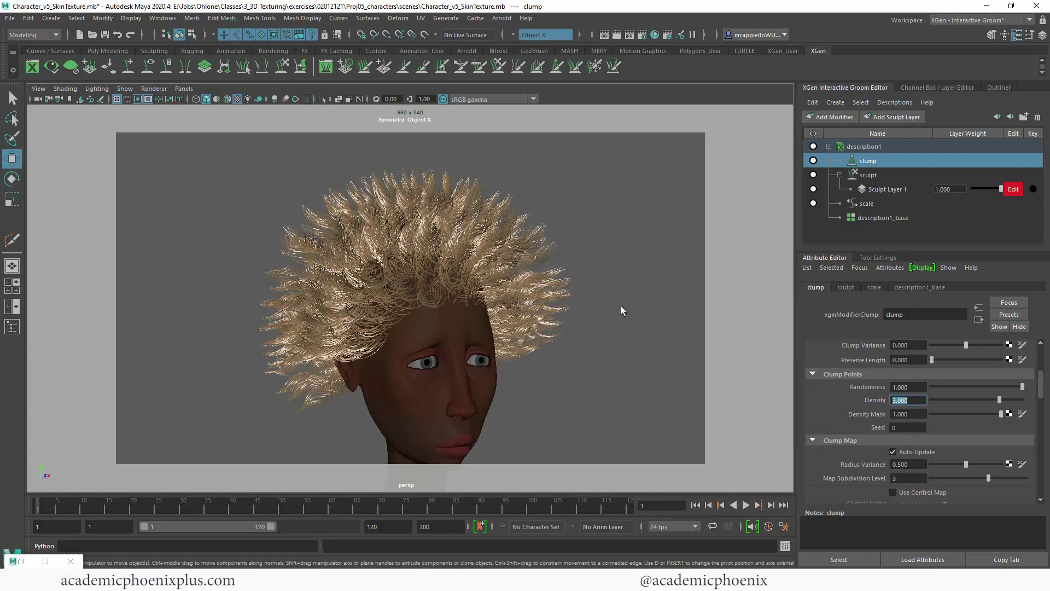
Inspect the denser clumps on the whole bust and up close from several angles around the head
alt+right_drag(616, 345, 430, 312)
alt+drag(429, 312, 482, 339)
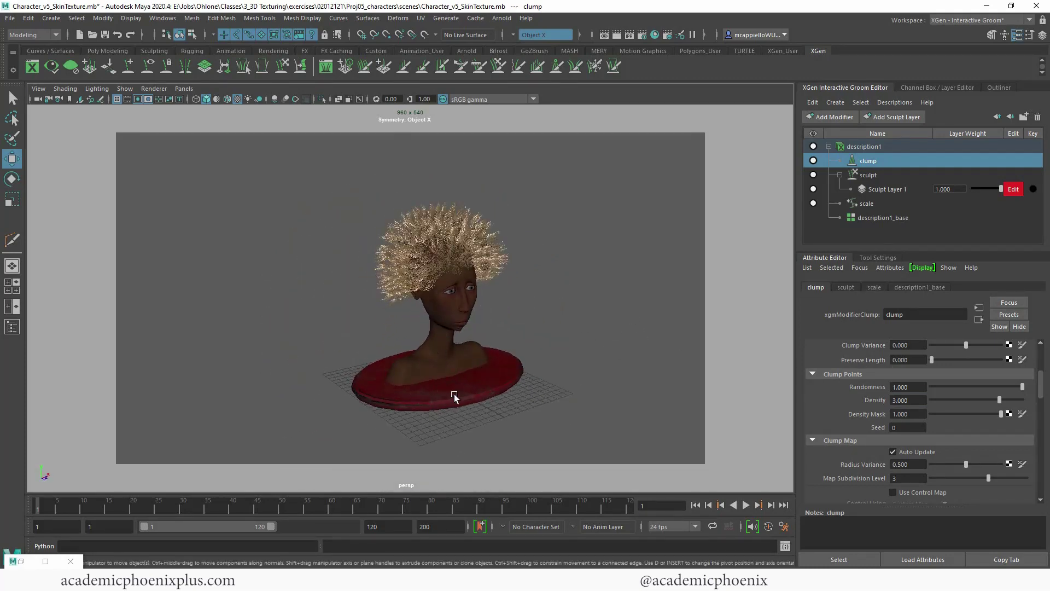
alt+right_drag(434, 383, 591, 363)
alt+middle_drag(591, 363, 530, 386)
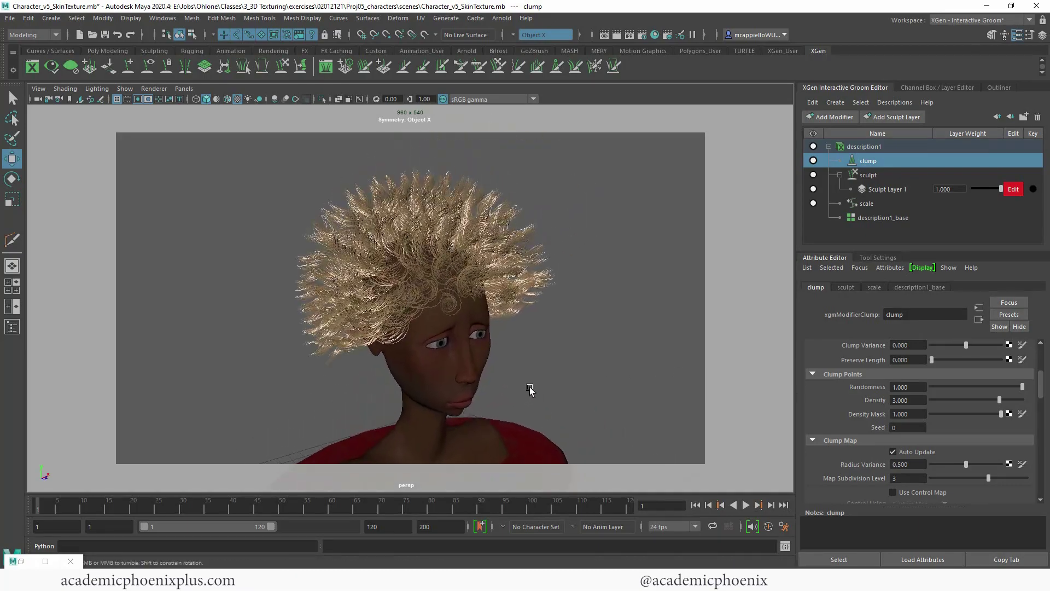
alt+drag(530, 386, 550, 363)
alt+right_drag(549, 362, 617, 356)
alt+drag(616, 355, 564, 378)
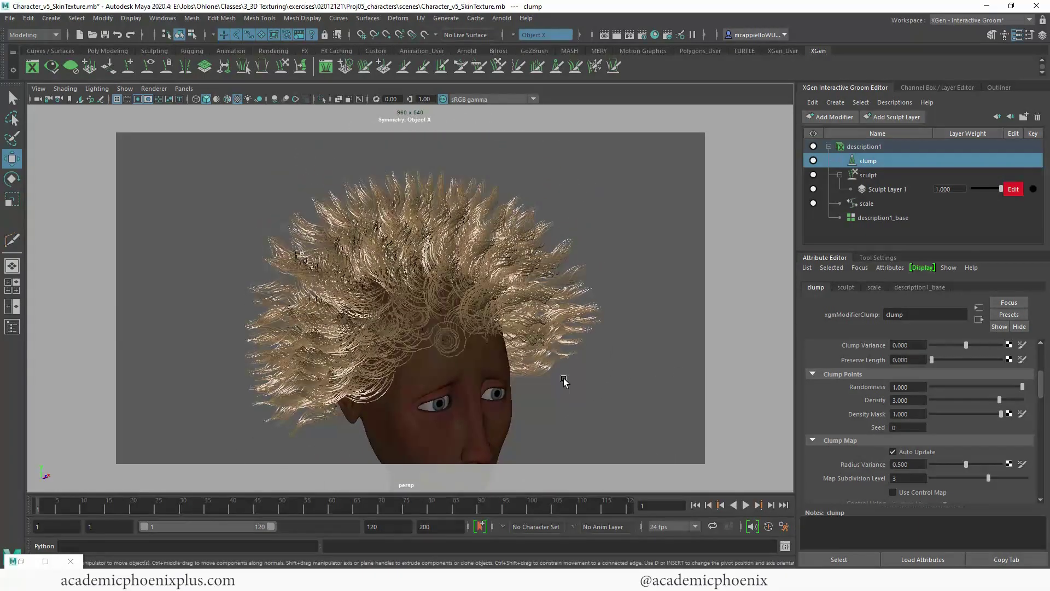
alt+right_drag(563, 379, 518, 360)
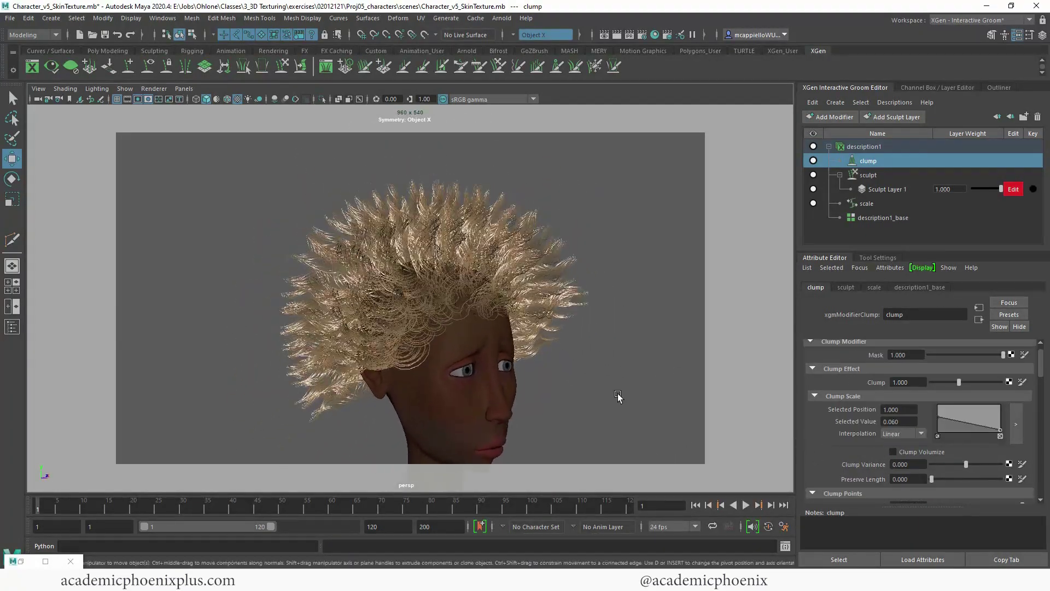
Set the clump modifier's Clump Variance to -0.200 and its clump map Radius Variance to 0.240
mouse_move(957, 464)
mouse_down()
mouse_move(989, 463)
mouse_move(958, 466)
mouse_up()
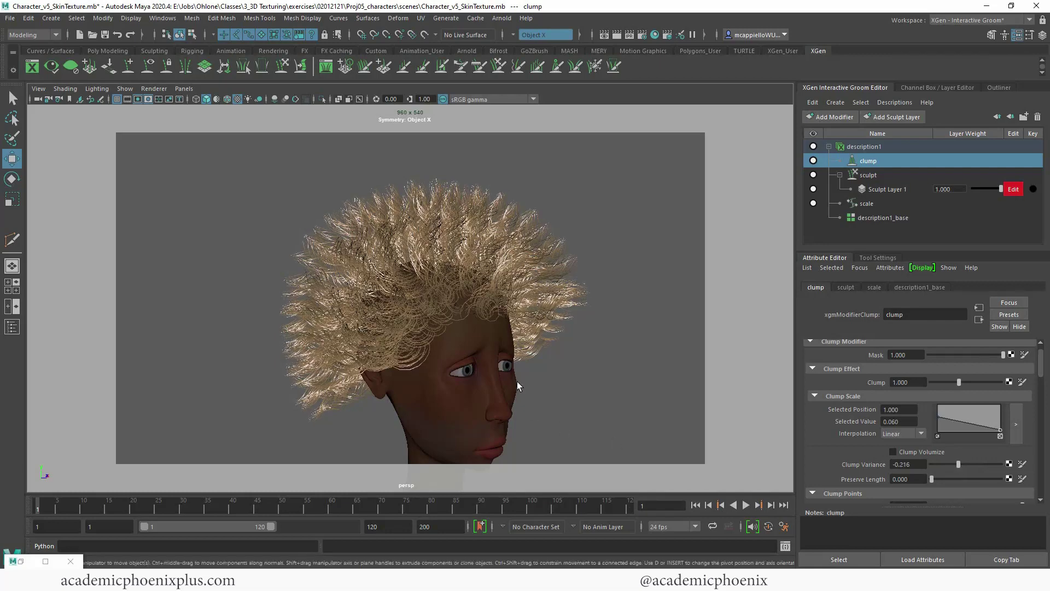
alt+drag(602, 348, 529, 346)
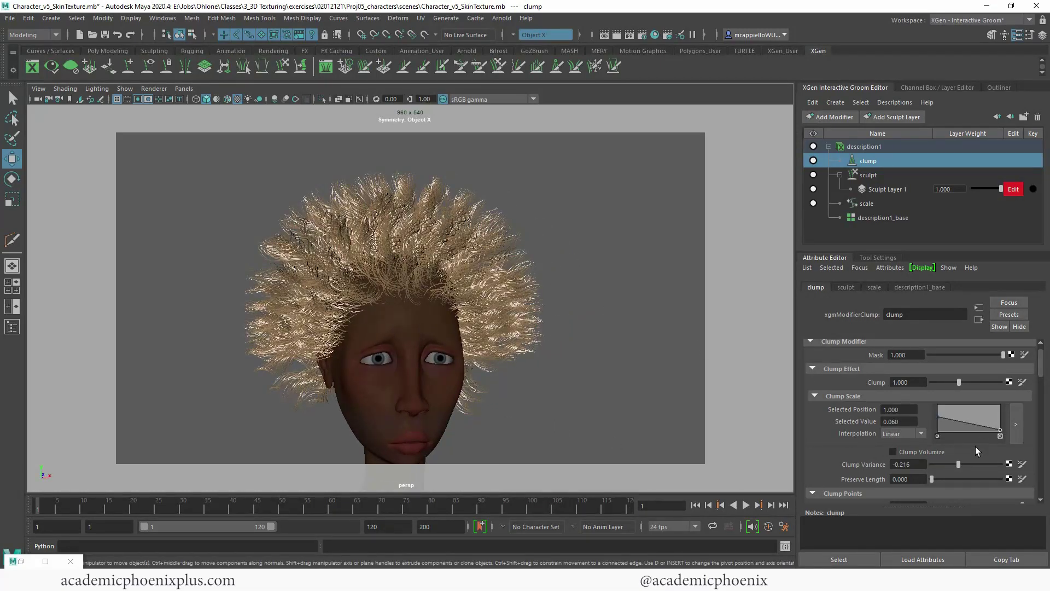
mouse_move(960, 464)
mouse_down()
mouse_move(903, 466)
mouse_move(959, 465)
mouse_up()
key(ctrl+z)
scroll(832, 359, down, 5)
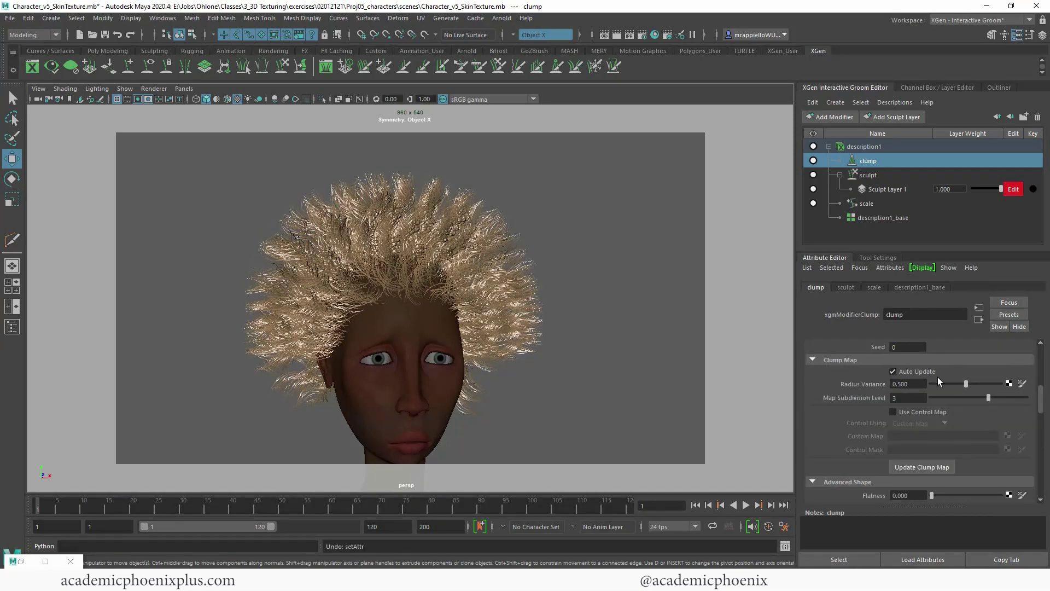
drag(968, 385, 947, 385)
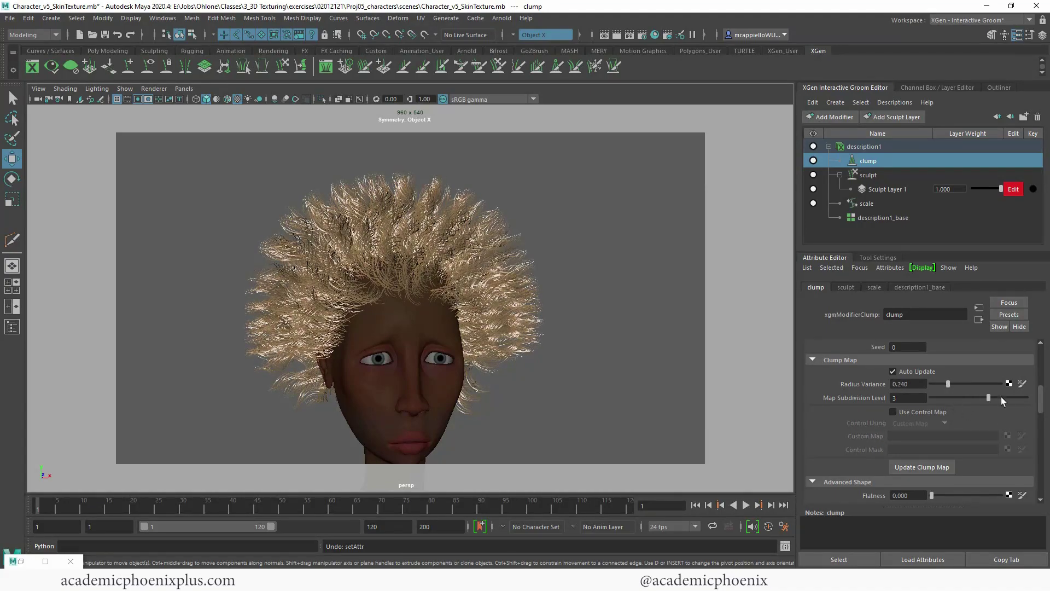
Set the clump modifier's Curl to 2 and check the curlier hair on the head
scroll(1001, 400, down, 3)
scroll(602, 370, up, 1)
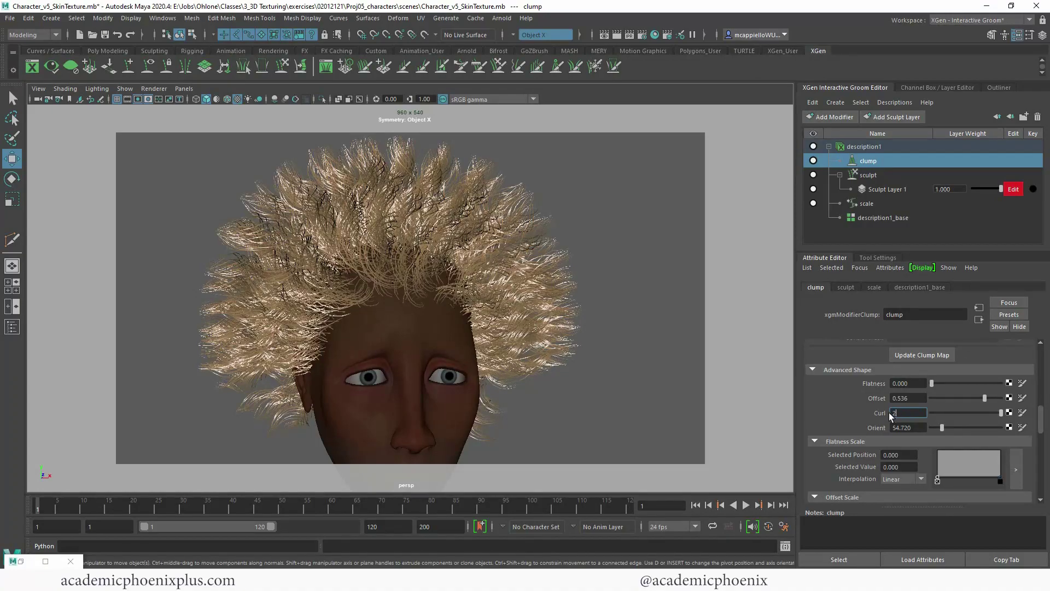
key(Return)
click(633, 353)
alt+drag(633, 353, 537, 376)
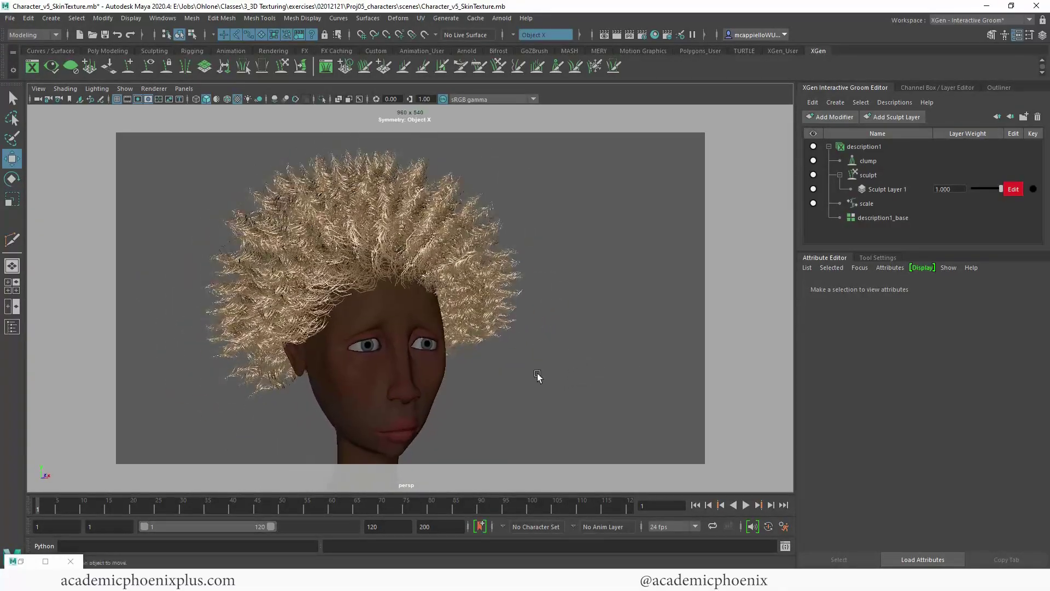
Render the curlier hair in the Arnold RenderView, compare it with the second snapshot, and close the window
alt+drag(345, 413, 407, 411)
click(20, 562)
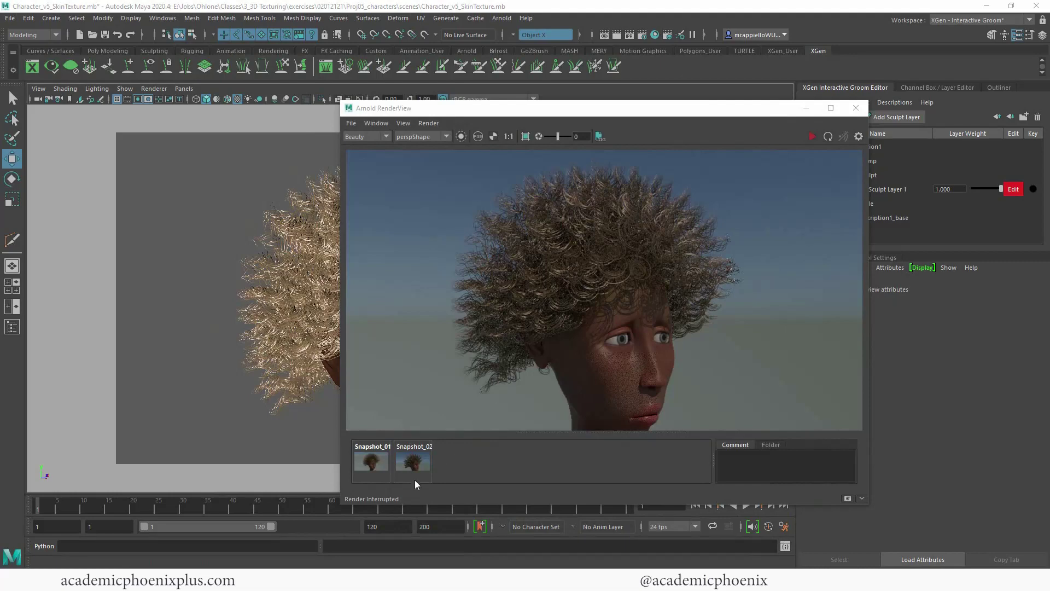
click(422, 466)
click(424, 465)
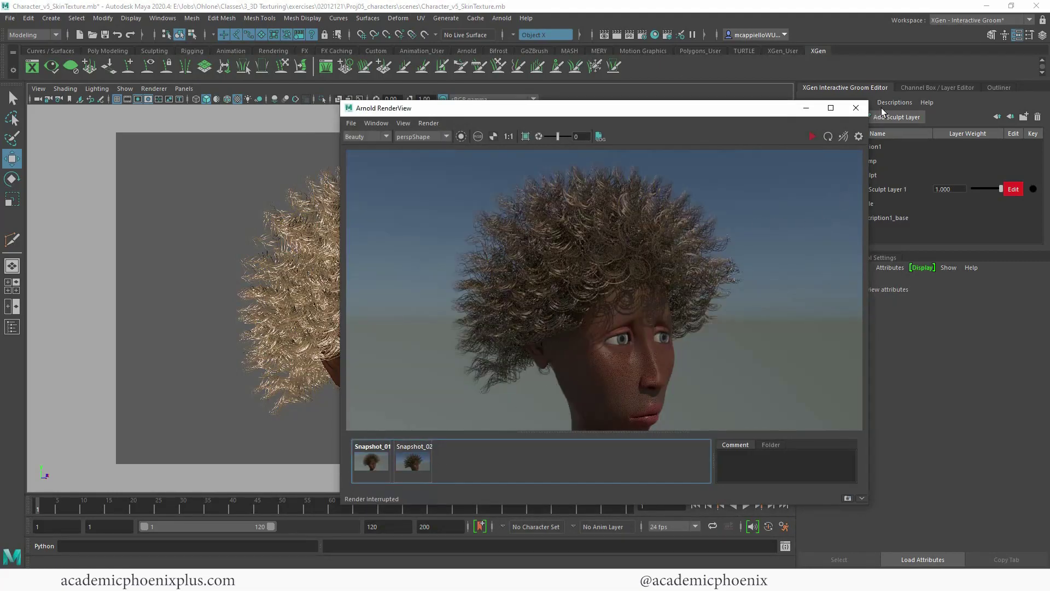
click(856, 108)
Raise the clump modifier's clump point Density to 4
click(856, 147)
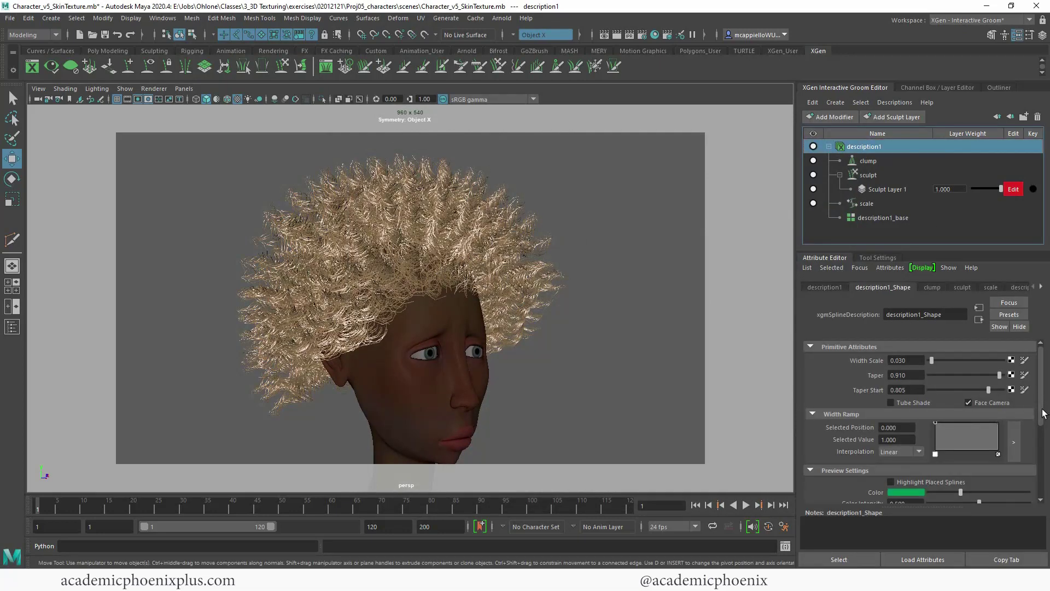
click(868, 160)
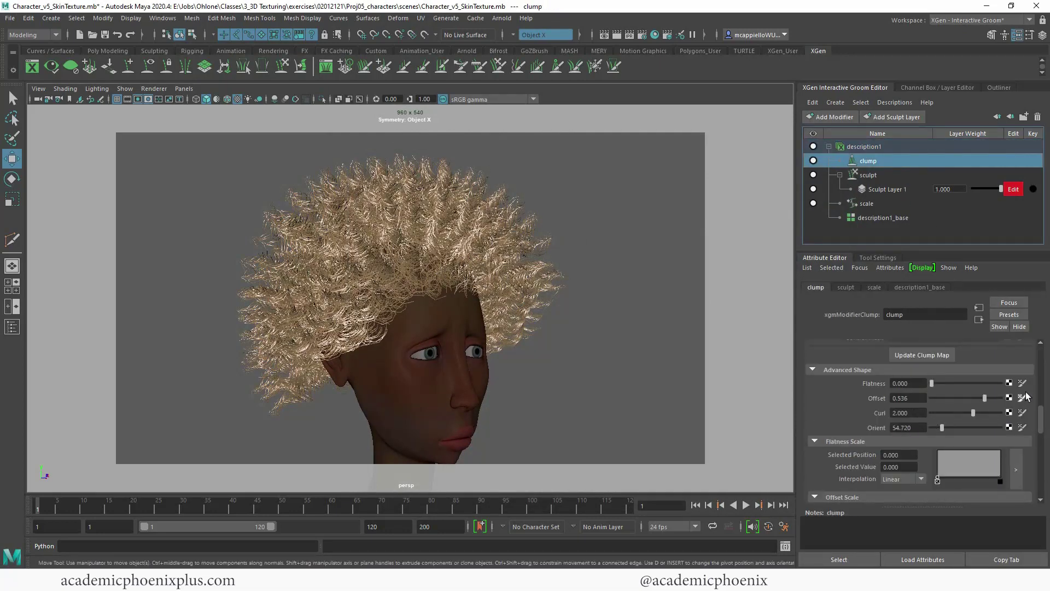
drag(1042, 417, 1038, 376)
click(905, 397)
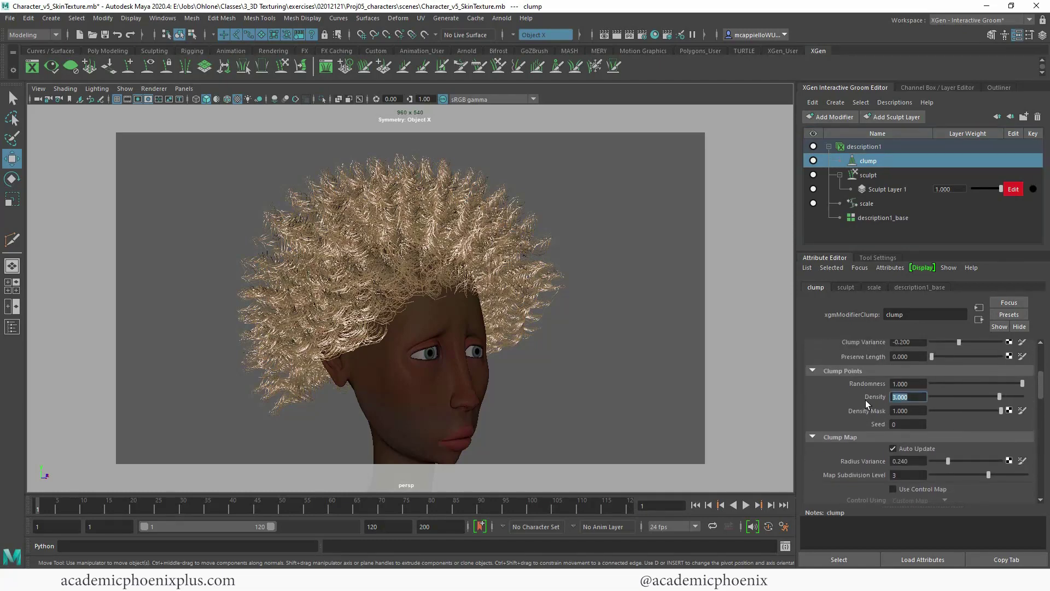
text(4)
key(Return)
Adjust the Offset Scale ramp's middle point at position 0.500 and set the clump modifier's Offset to 0.264
scroll(865, 400, up, 2)
drag(959, 396, 970, 393)
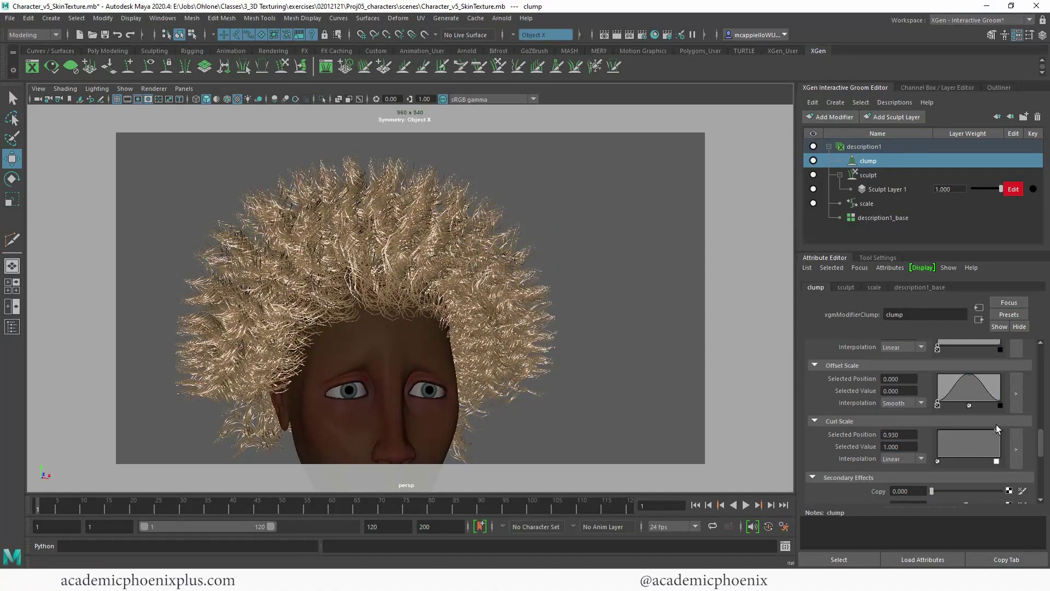
drag(969, 376, 970, 378)
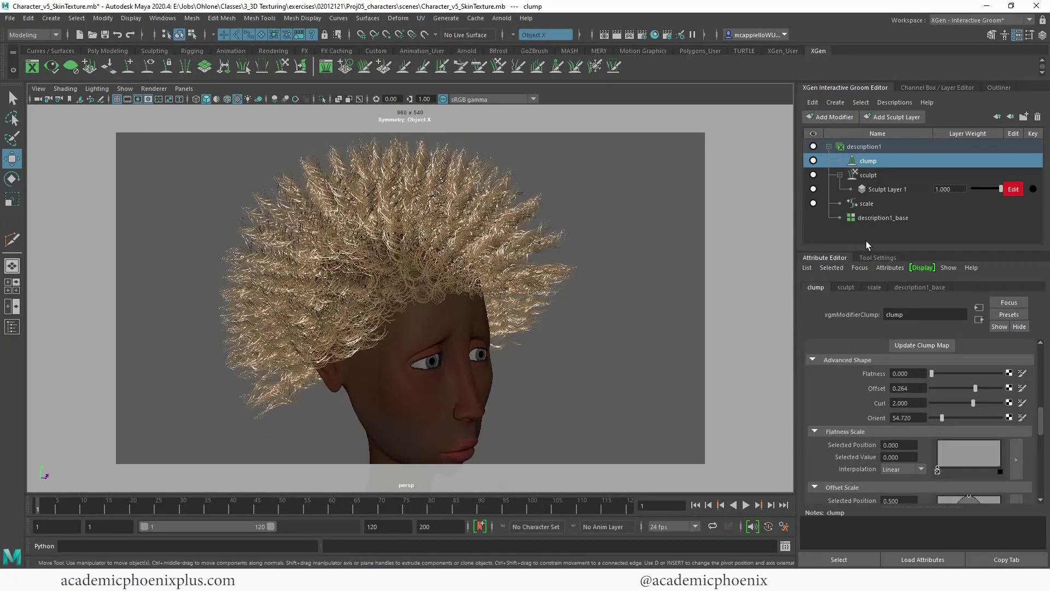
Set the Density Multiplier of description1_base to 2 and check the fuller hair from another angle
click(876, 218)
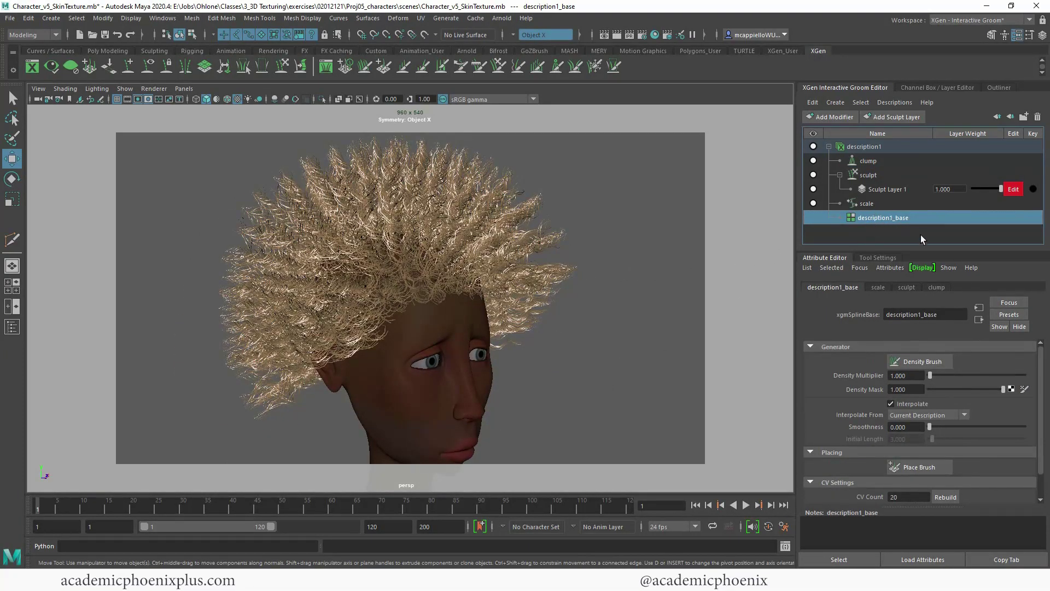
drag(921, 378, 856, 383)
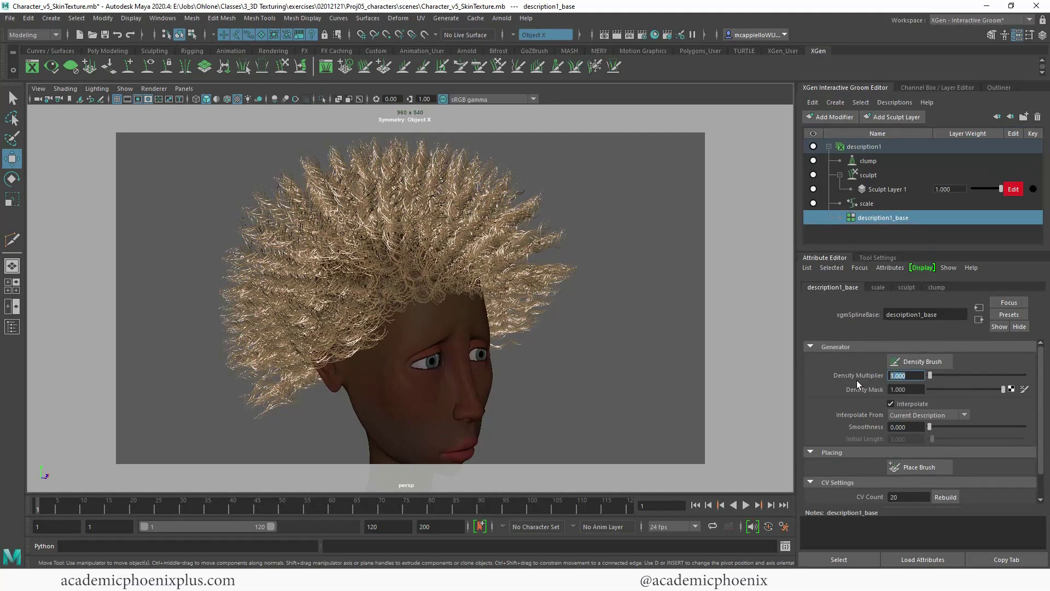
text(2)
key(Return)
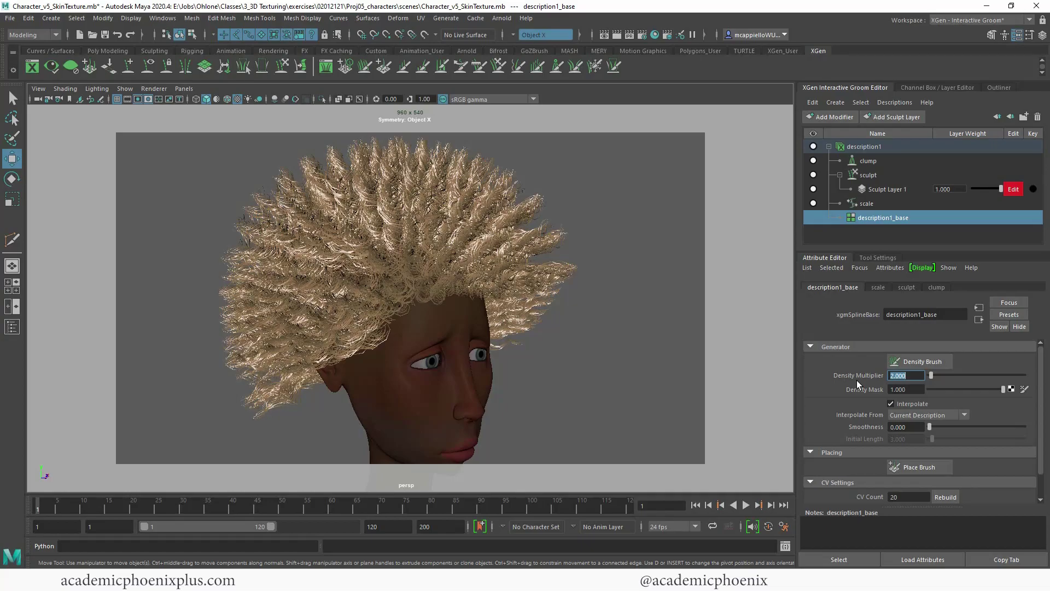
alt+drag(666, 356, 501, 426)
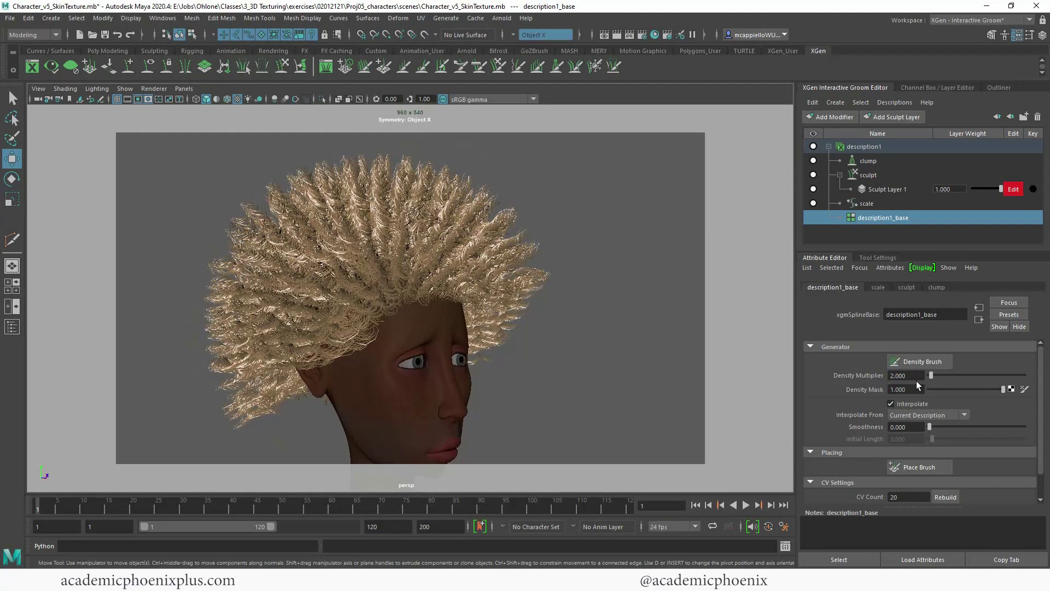
Render the fuller hair from a side angle in the Arnold RenderView and store a third snapshot
click(608, 410)
alt+drag(608, 409, 582, 340)
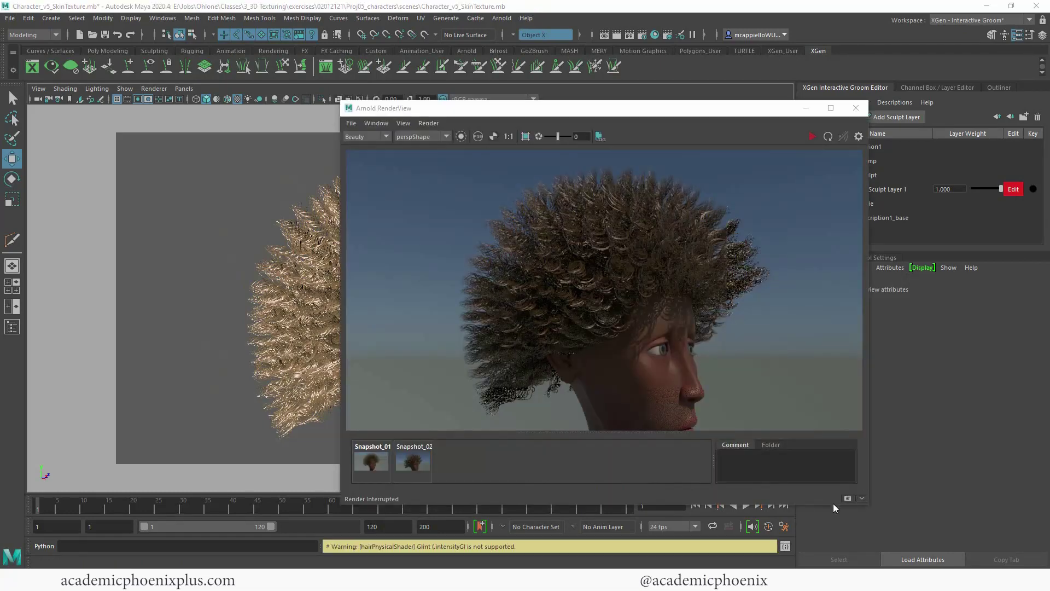
click(848, 498)
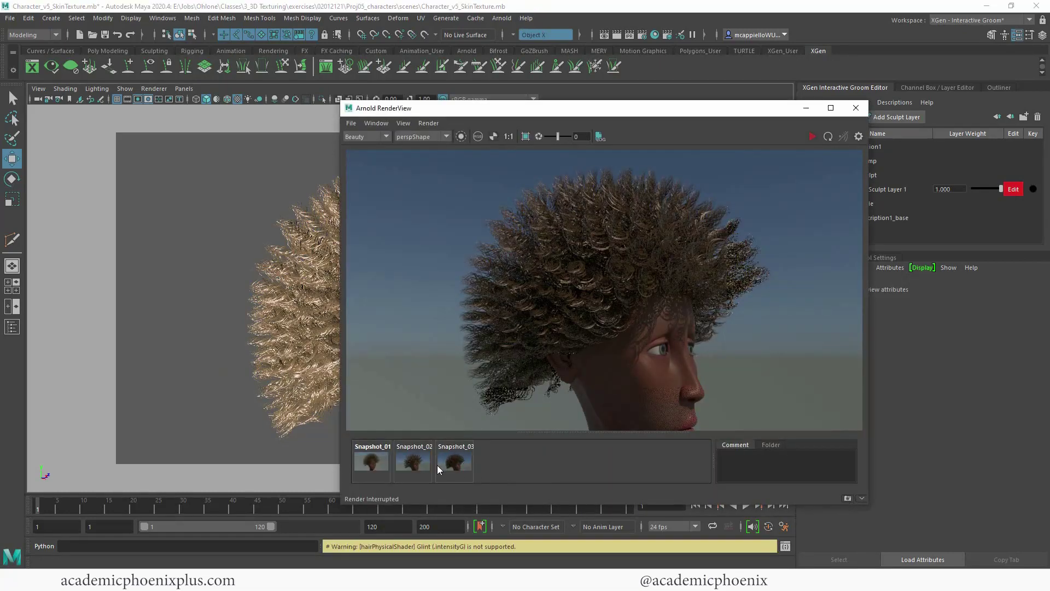
Compare the three stored render snapshots of the hair in the Arnold RenderView
click(372, 462)
click(414, 463)
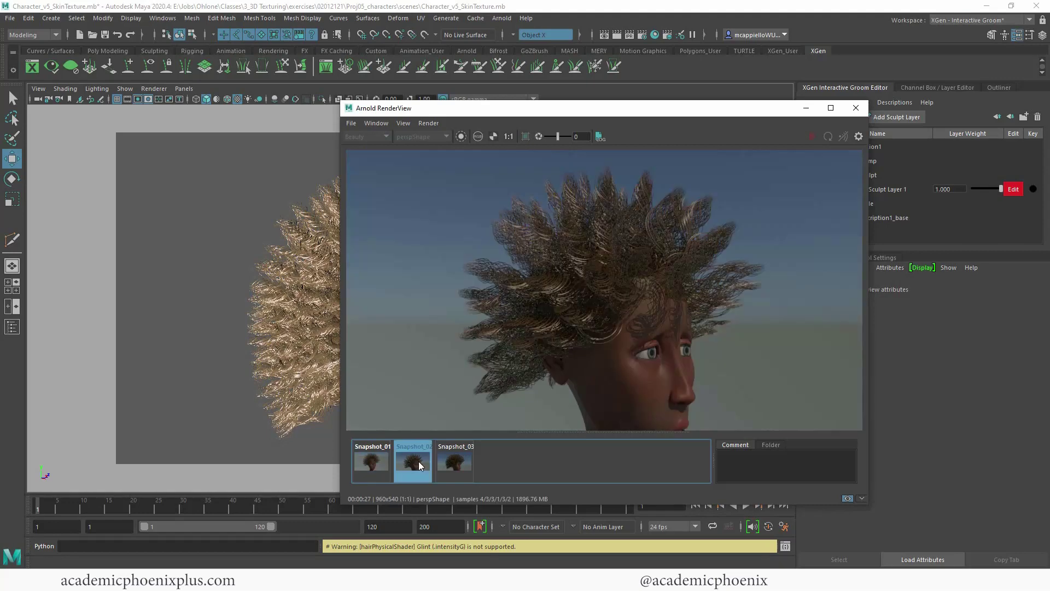
click(455, 462)
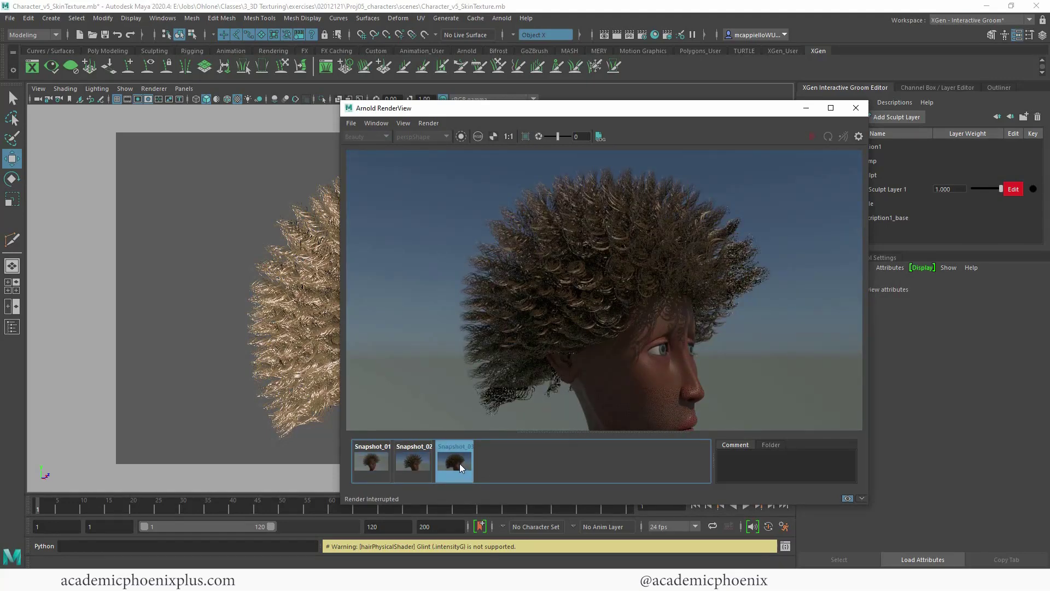
click(462, 466)
click(464, 462)
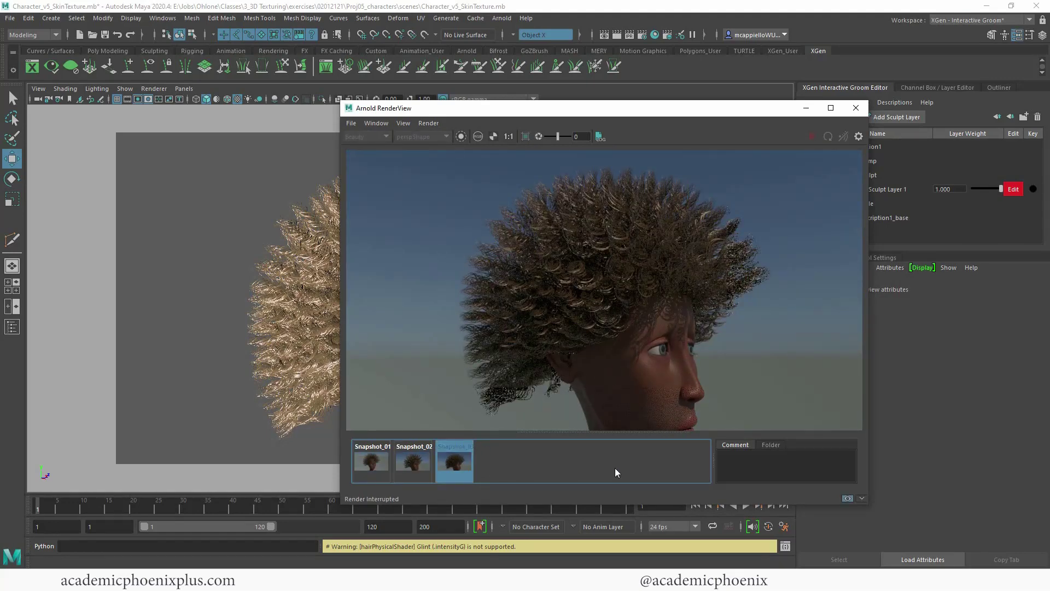
click(478, 480)
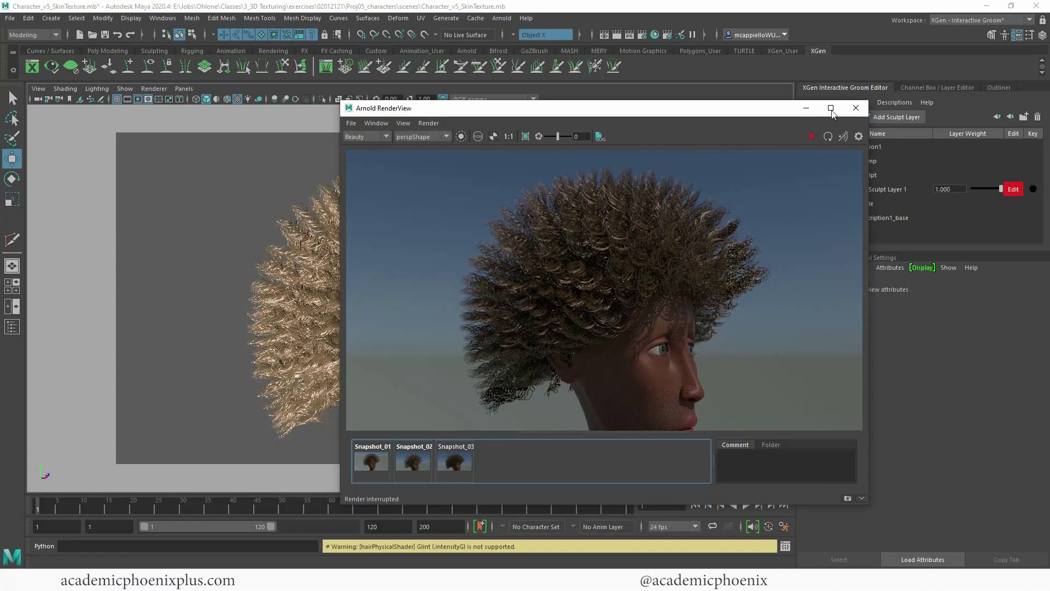
Minimize the Arnold RenderView and turn off the resolution gate in the perspective viewport
click(808, 113)
alt+drag(574, 294, 593, 307)
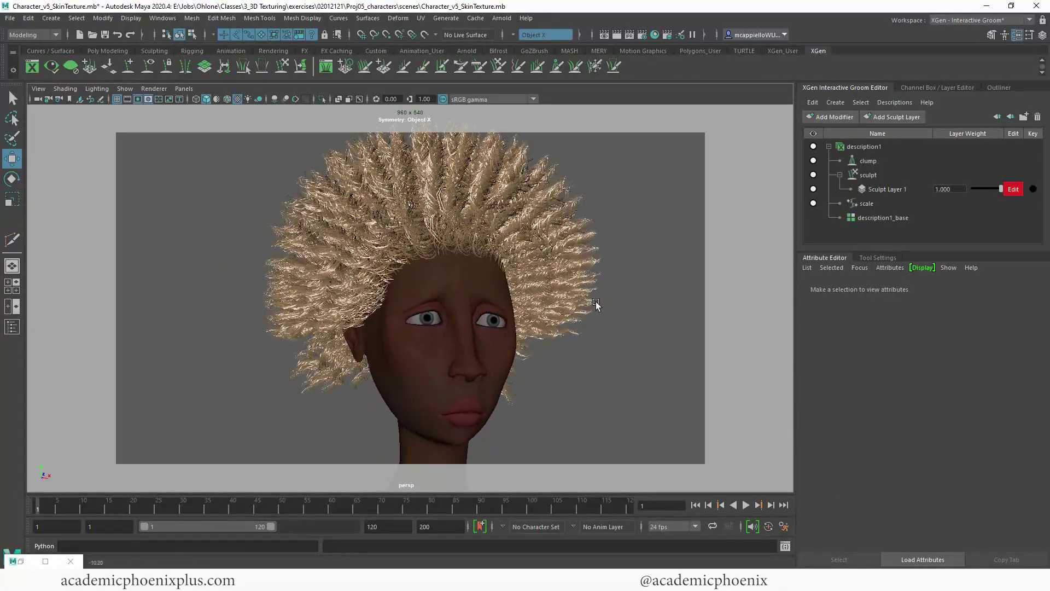
click(138, 100)
alt+drag(507, 255, 430, 292)
alt+drag(465, 257, 494, 214)
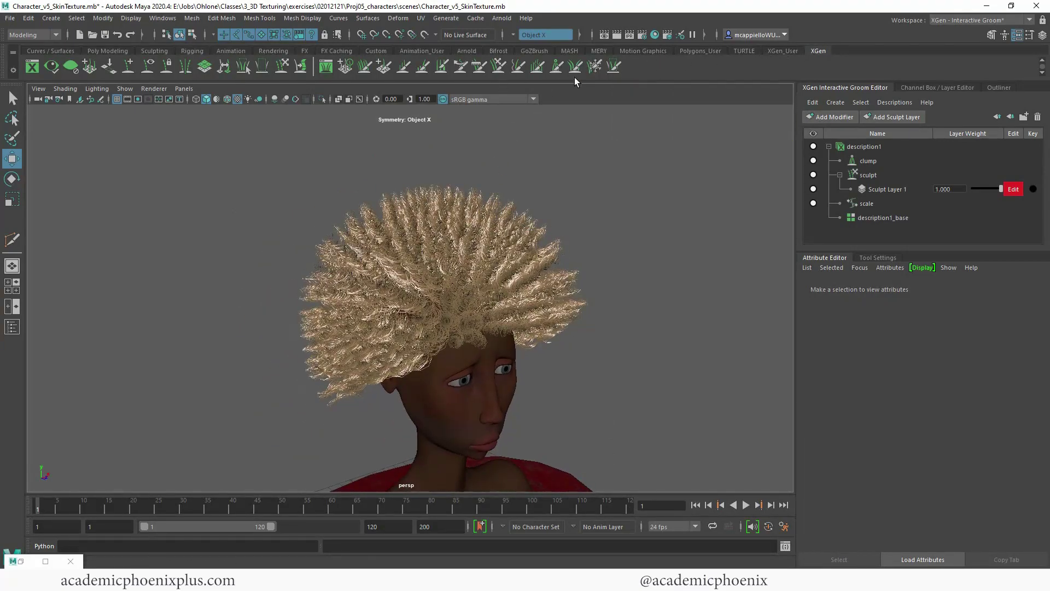
Activate the Freeze brush, reset it to its default settings and set its symmetry to Object X
click(595, 67)
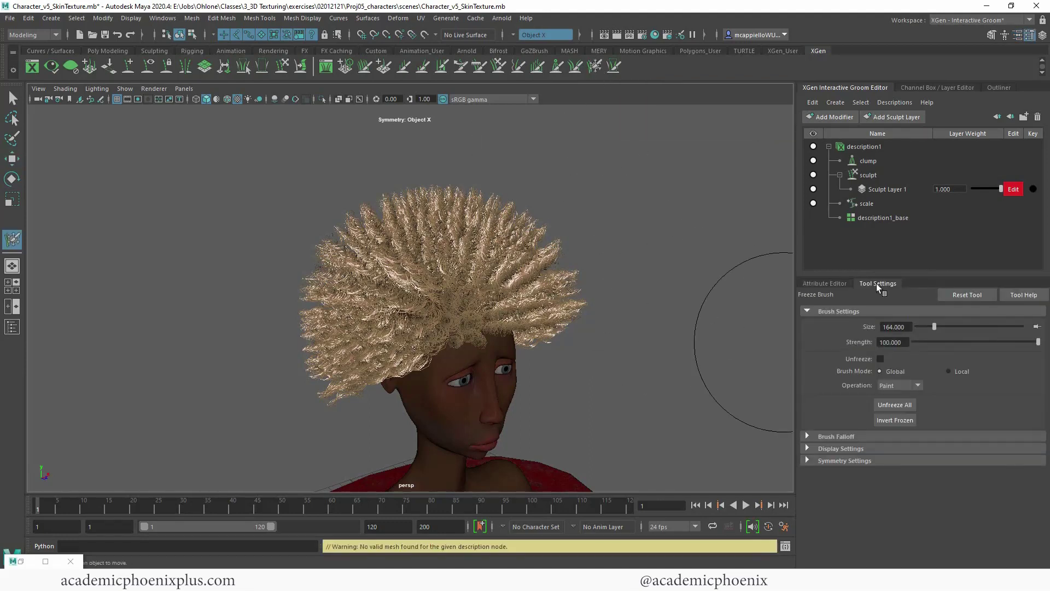
click(830, 462)
click(922, 476)
click(913, 481)
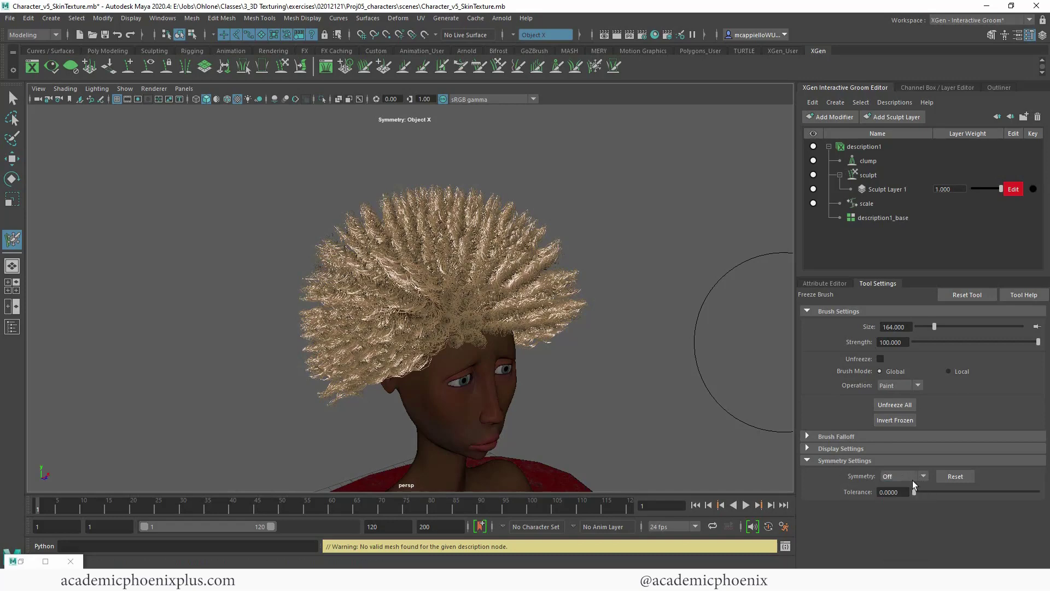
click(913, 480)
click(909, 498)
alt+middle_drag(625, 391, 656, 360)
alt+drag(626, 349, 711, 350)
click(971, 296)
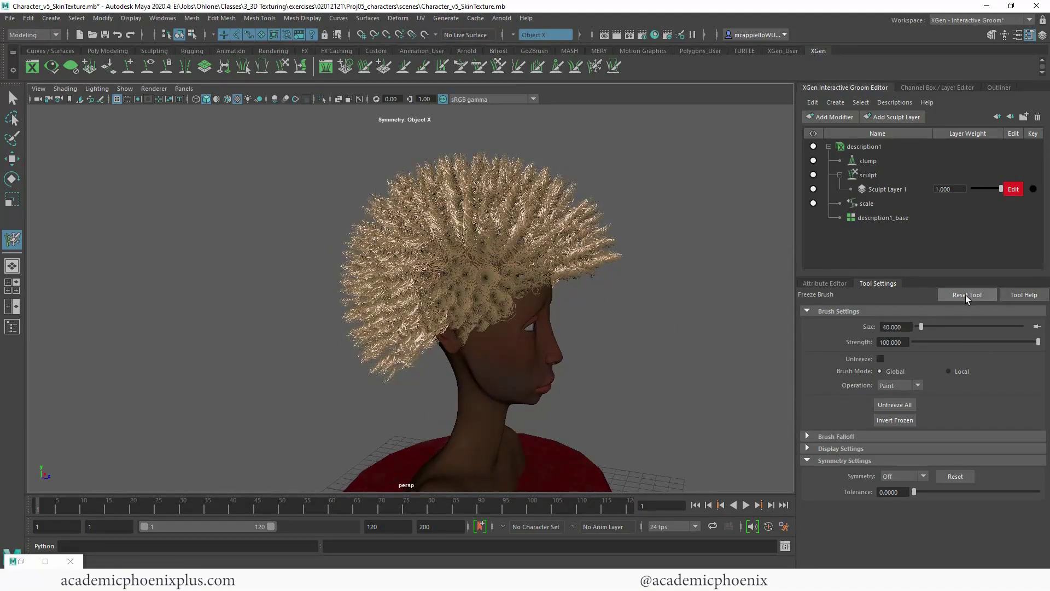
click(924, 476)
click(912, 499)
Paint the hair across the front, top and sides as frozen, leaving the lower back section unfrozen
mouse_move(588, 348)
alt+mouse_down()
mouse_move(649, 347)
mouse_move(633, 368)
mouse_move(668, 359)
mouse_move(633, 380)
mouse_move(580, 352)
alt+mouse_up()
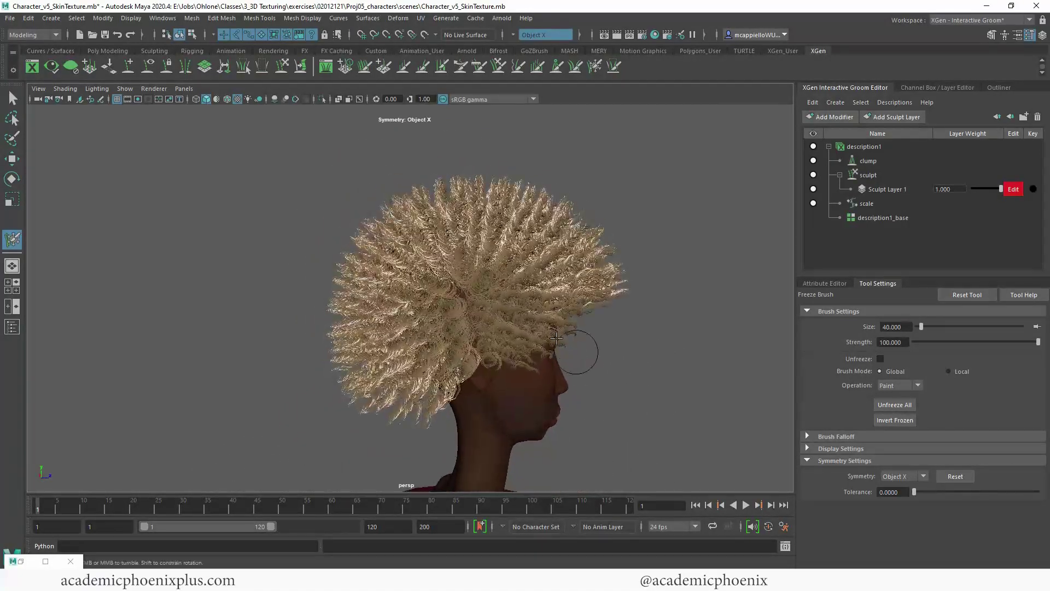
mouse_move(472, 263)
mouse_down()
mouse_move(476, 310)
mouse_move(555, 277)
mouse_move(504, 246)
mouse_up()
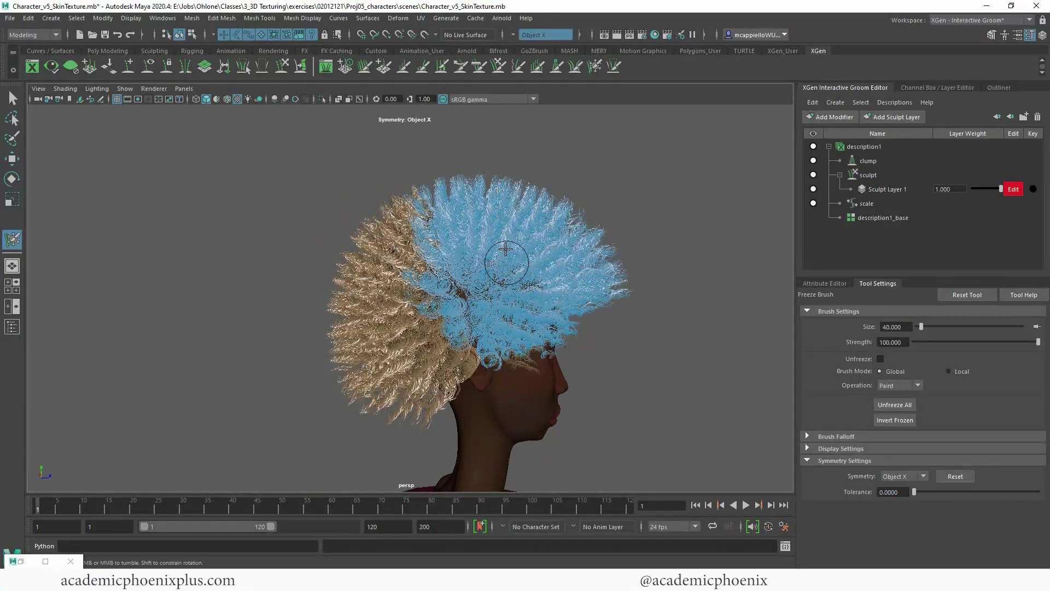
mouse_move(638, 191)
alt+mouse_down()
mouse_move(627, 200)
mouse_move(651, 204)
alt+mouse_up()
drag(465, 256, 384, 207)
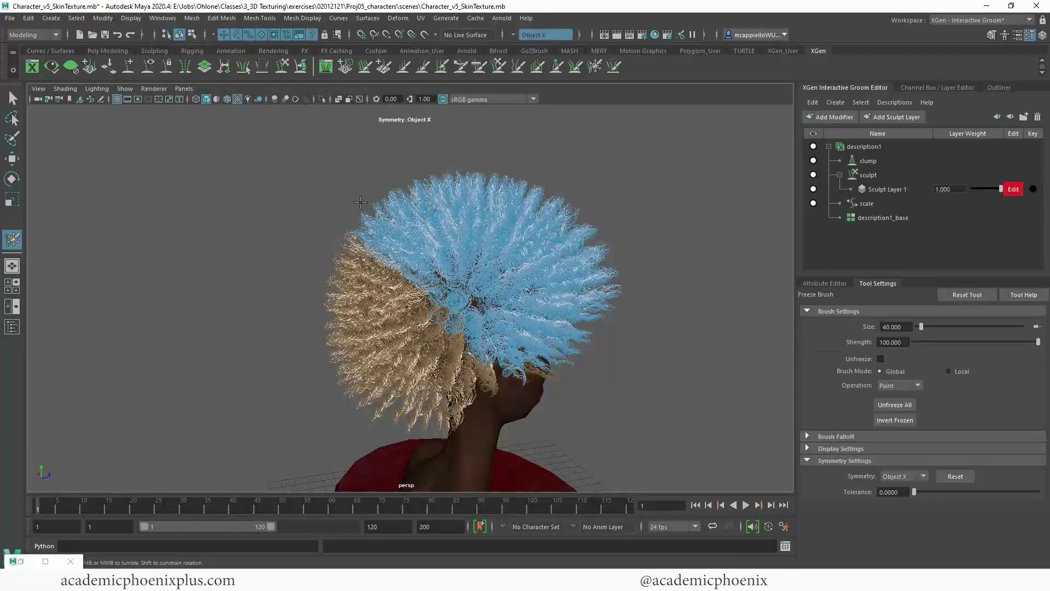
alt+drag(580, 243, 667, 248)
drag(496, 263, 340, 272)
alt+drag(585, 243, 691, 229)
mouse_move(294, 327)
alt+mouse_down()
mouse_move(307, 368)
mouse_move(336, 332)
alt+mouse_up()
alt+drag(288, 371, 418, 164)
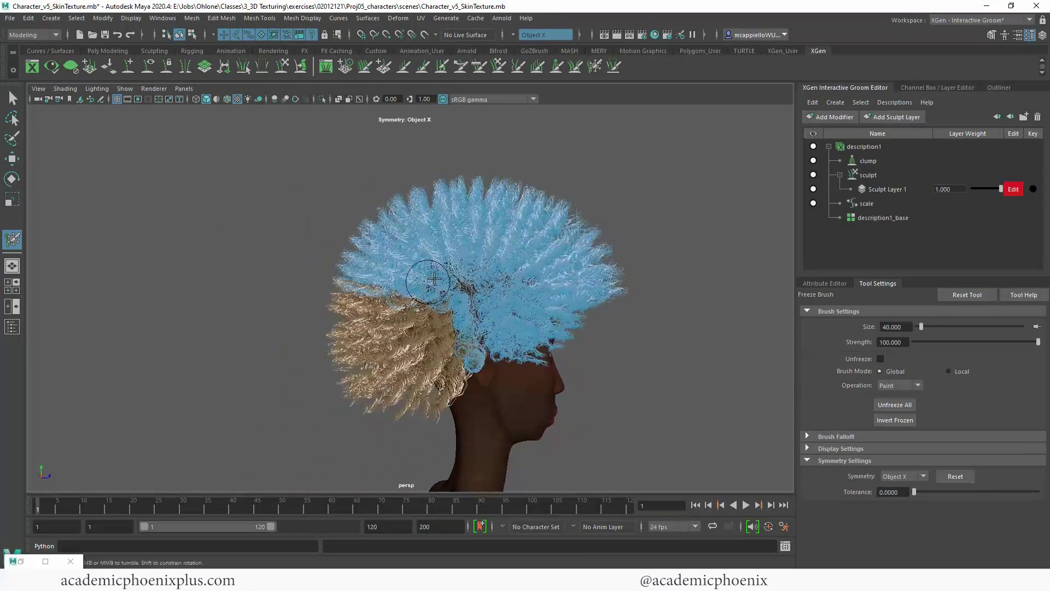
Activate the Comb brush for the unfrozen back hair and reset it to its default settings
click(480, 66)
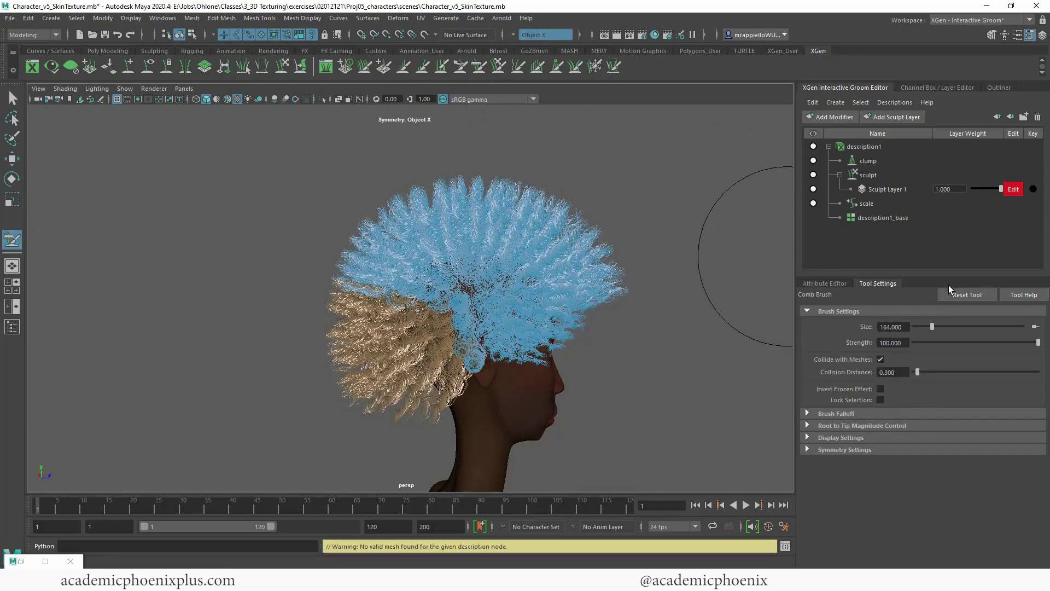
click(967, 294)
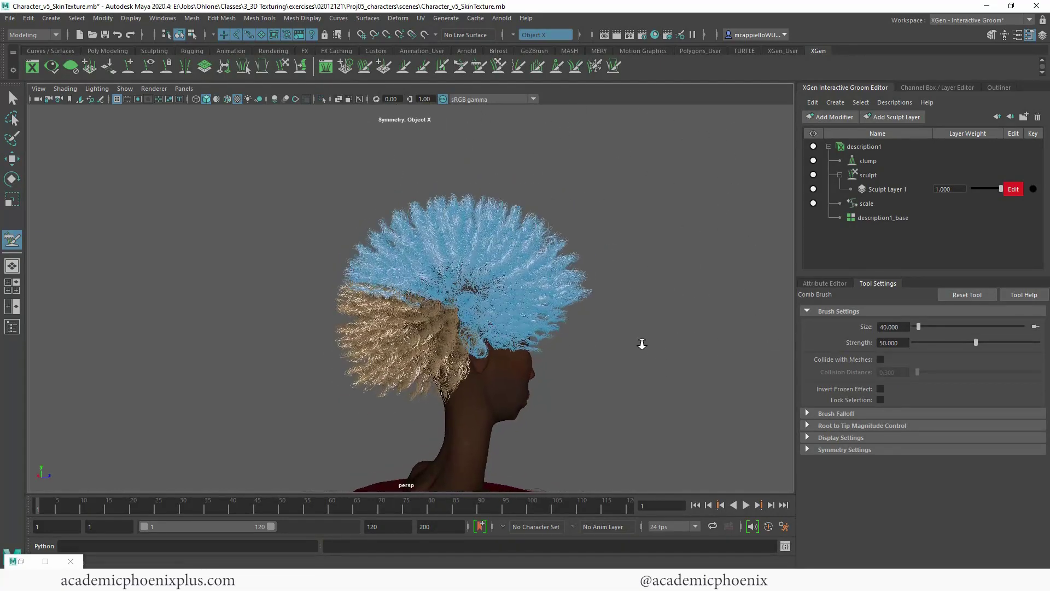
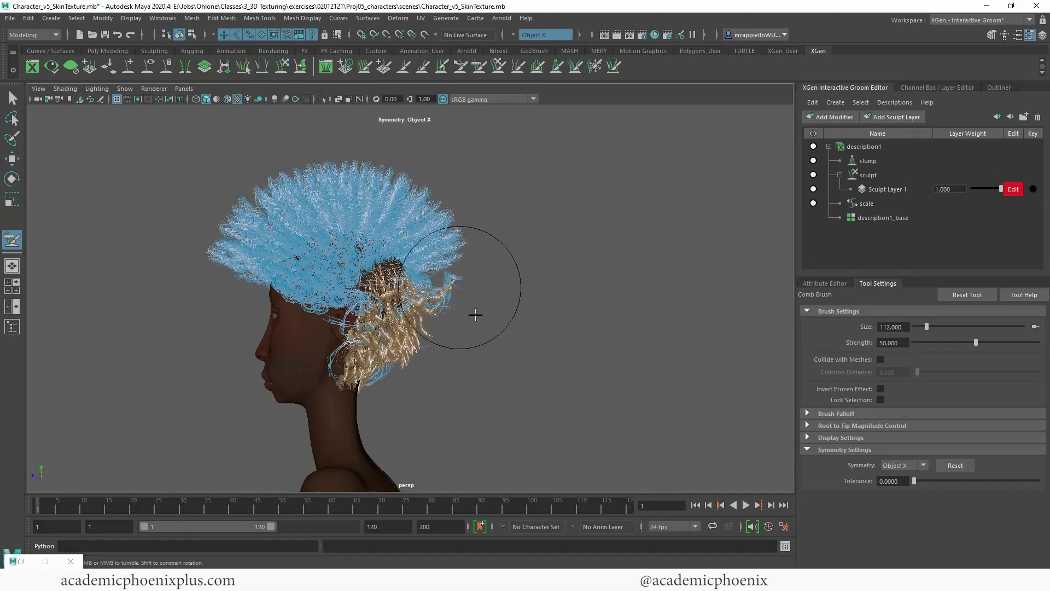
Comb the unfrozen lower back hair downward toward the neck on both sides of the head
mouse_move(515, 335)
alt+mouse_down()
mouse_move(424, 333)
mouse_move(420, 350)
mouse_move(366, 382)
mouse_move(477, 390)
mouse_move(443, 288)
alt+mouse_up()
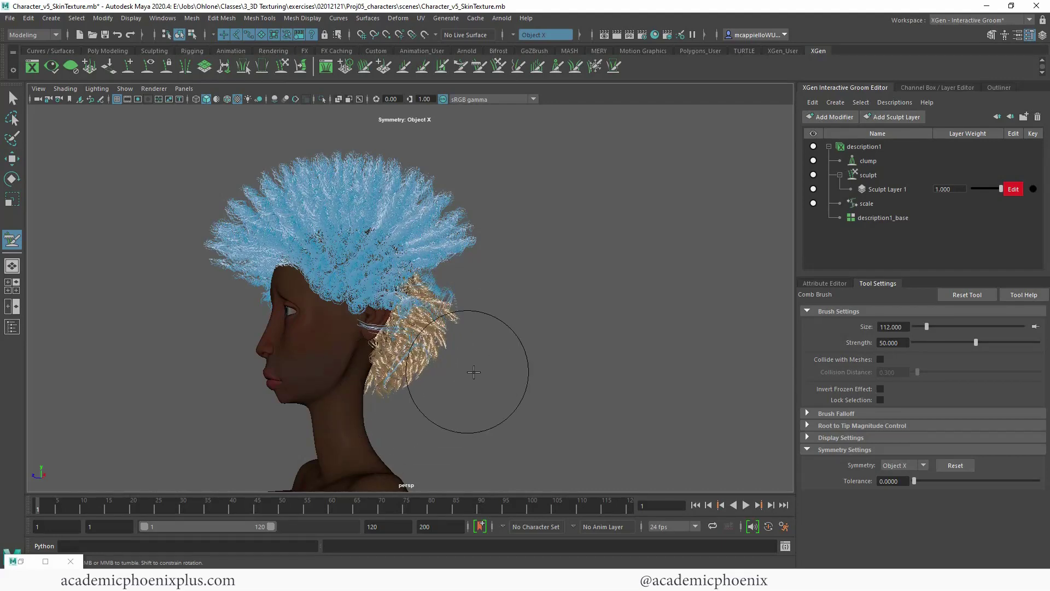
mouse_move(506, 307)
alt+mouse_down()
mouse_move(216, 368)
mouse_move(253, 328)
alt+mouse_up()
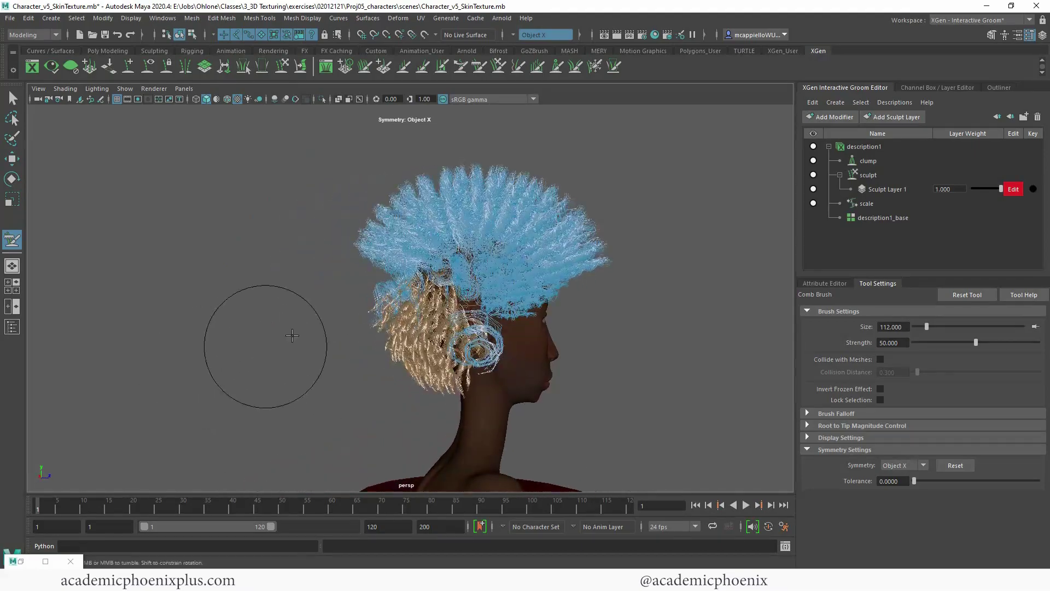
mouse_move(325, 316)
alt+mouse_down()
mouse_move(345, 396)
mouse_move(534, 403)
mouse_move(539, 394)
alt+mouse_up()
Invert the frozen hair with the Freeze brush and also freeze the front hair, leaving the middle section unfrozen
click(595, 67)
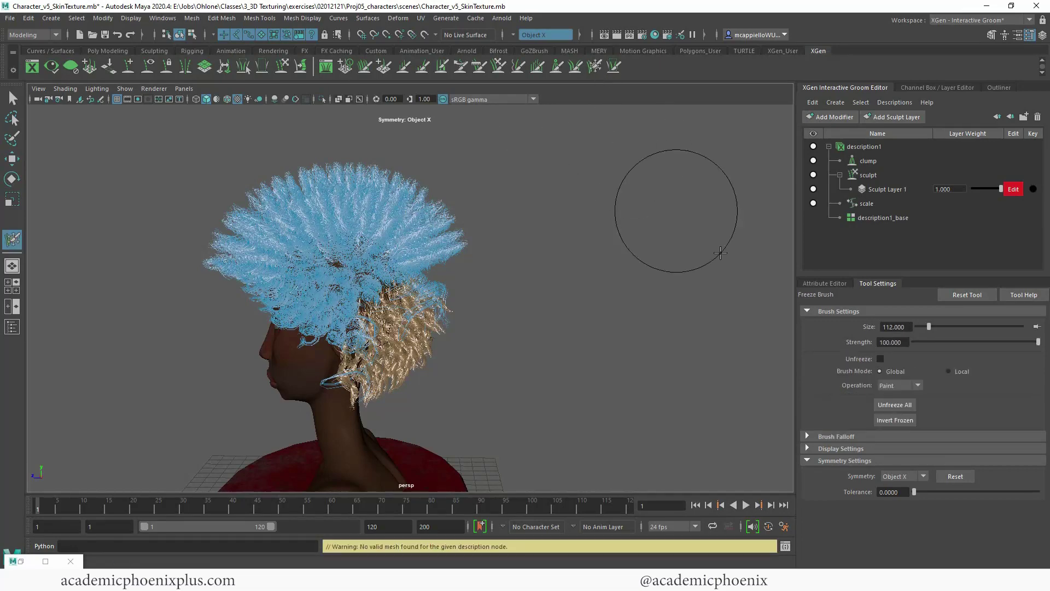
click(903, 422)
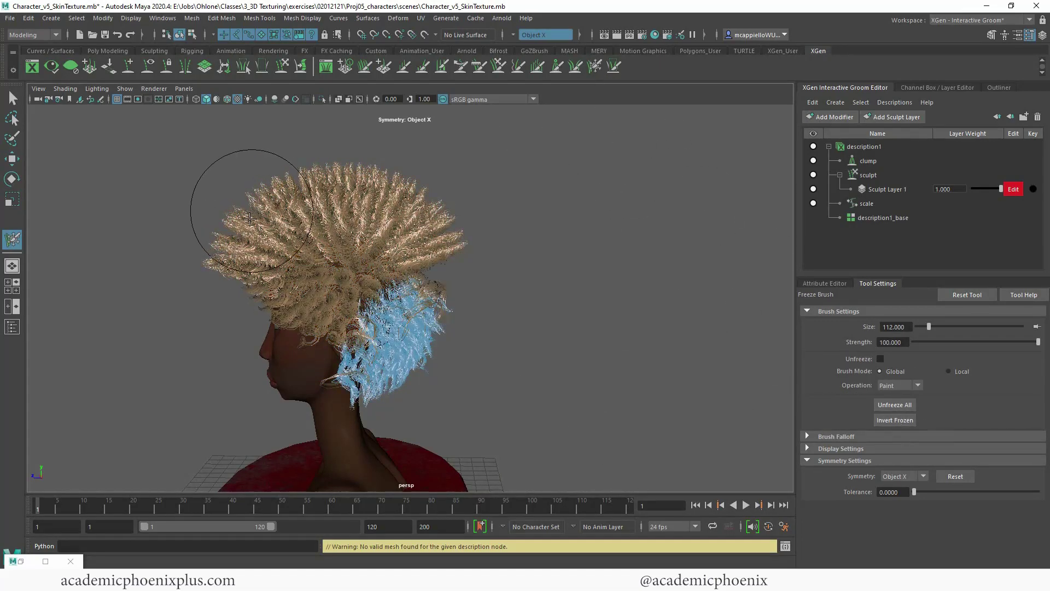
mouse_move(249, 219)
mouse_down()
mouse_move(247, 248)
mouse_move(487, 353)
mouse_move(445, 340)
mouse_up()
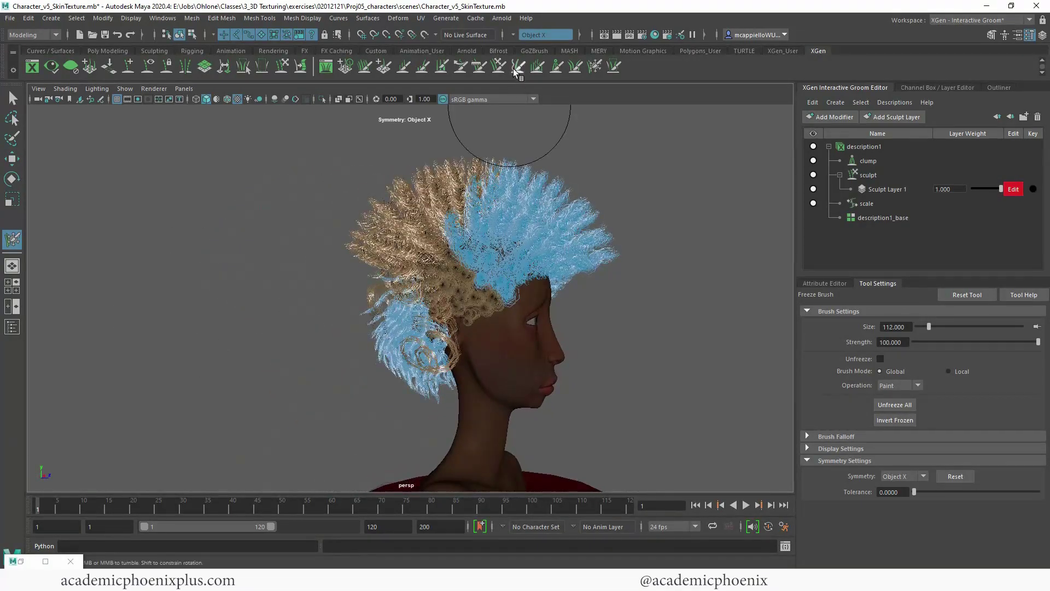
Activate the Comb brush and start combing the unfrozen middle section of hair backward and downward
click(479, 67)
drag(412, 215, 385, 251)
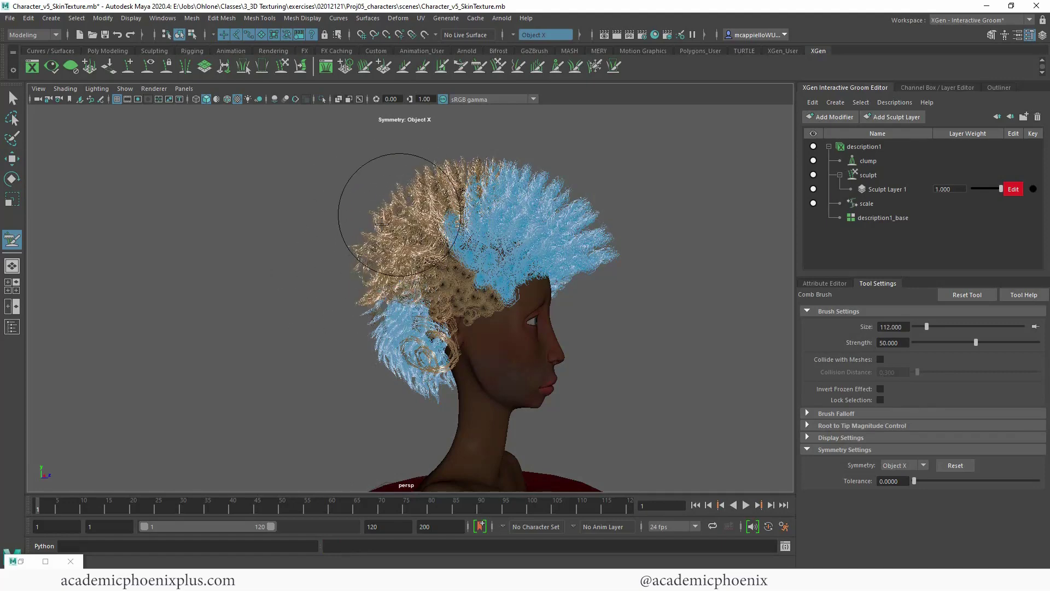
alt+drag(295, 300, 230, 295)
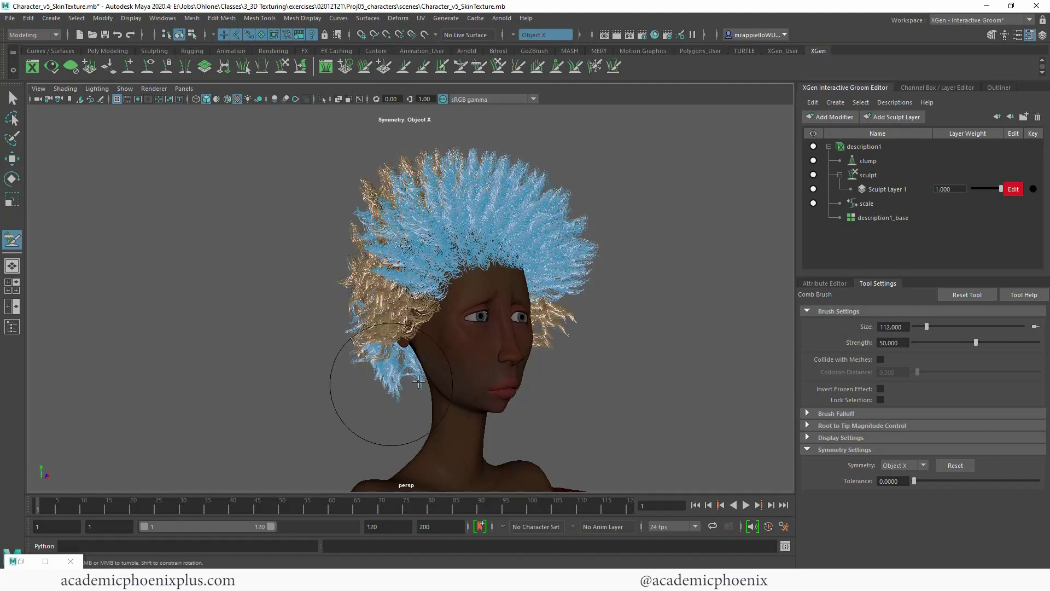
mouse_move(363, 432)
alt+mouse_down()
mouse_move(364, 414)
mouse_move(465, 435)
alt+mouse_up()
Comb the middle section from the crown down over the back and sides of the head
mouse_move(408, 232)
mouse_down()
mouse_move(385, 199)
mouse_move(458, 166)
mouse_up()
mouse_move(421, 224)
mouse_down()
mouse_move(462, 185)
mouse_move(372, 244)
mouse_up()
drag(443, 170, 363, 216)
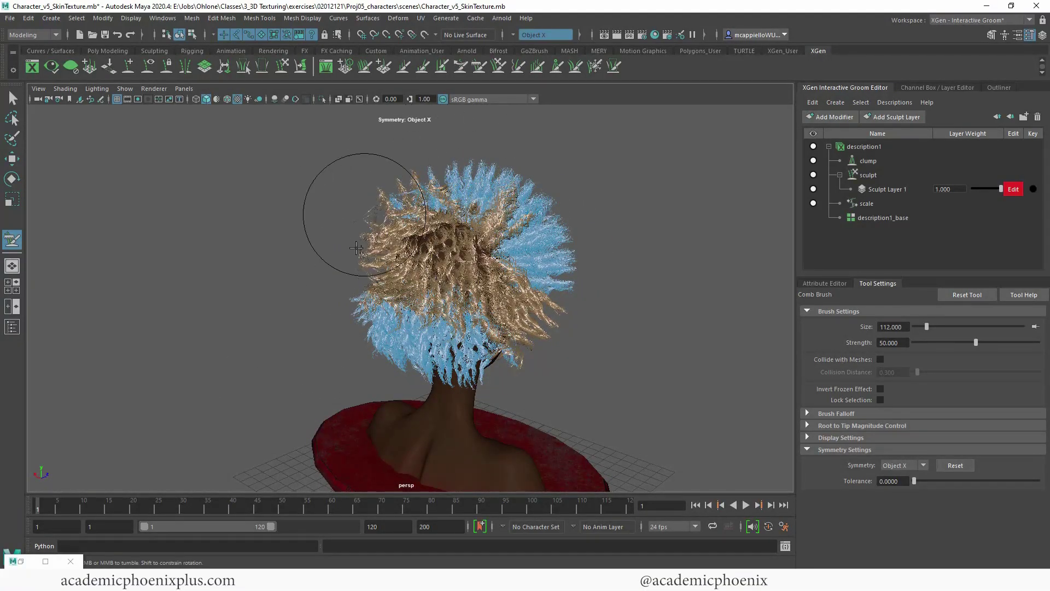
drag(405, 162, 341, 221)
alt+drag(432, 130, 313, 219)
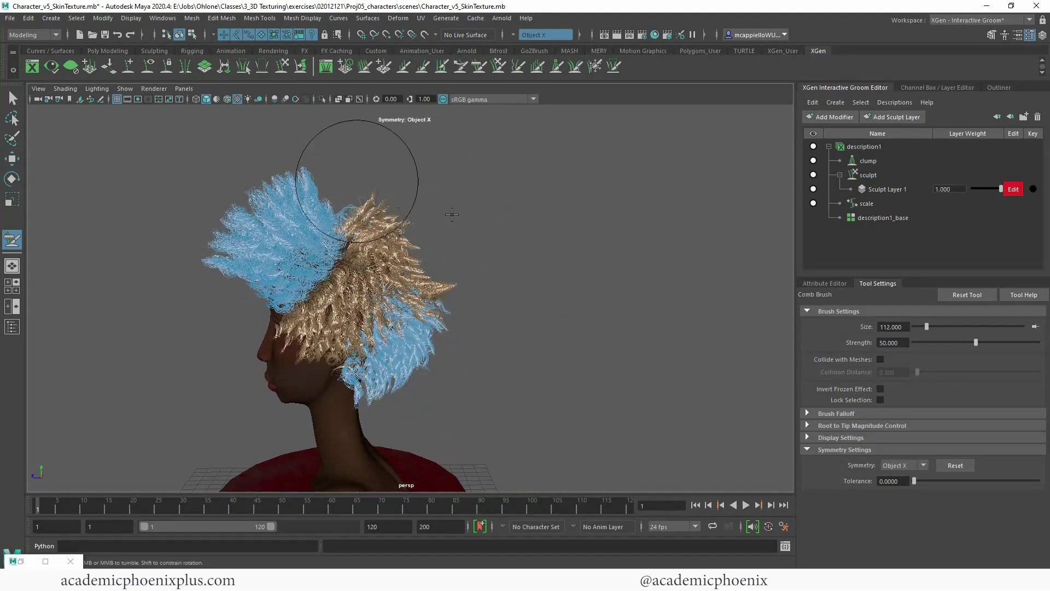
alt+drag(502, 241, 295, 263)
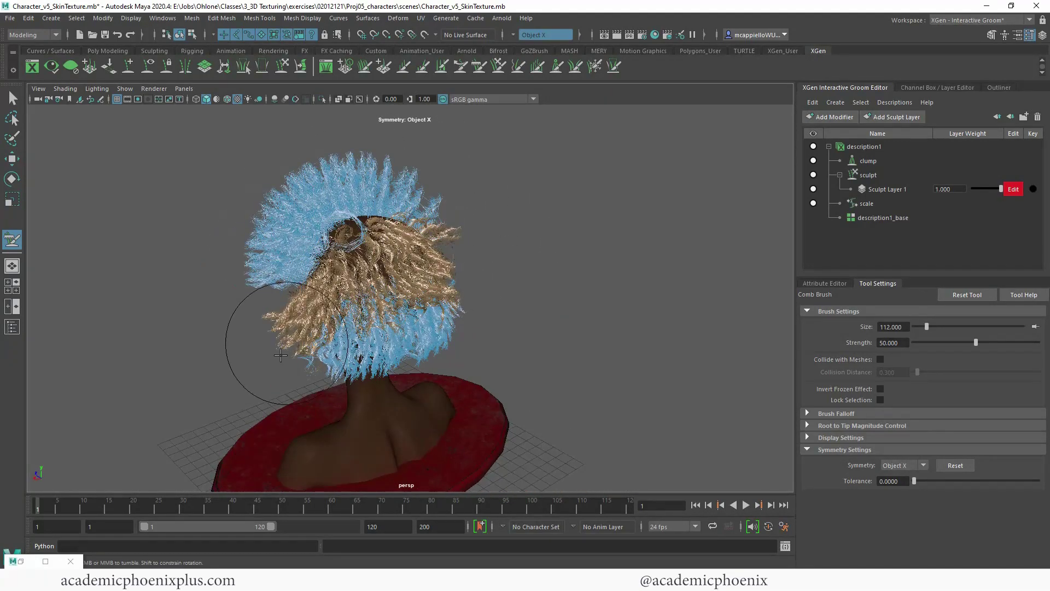
alt+drag(492, 317, 533, 349)
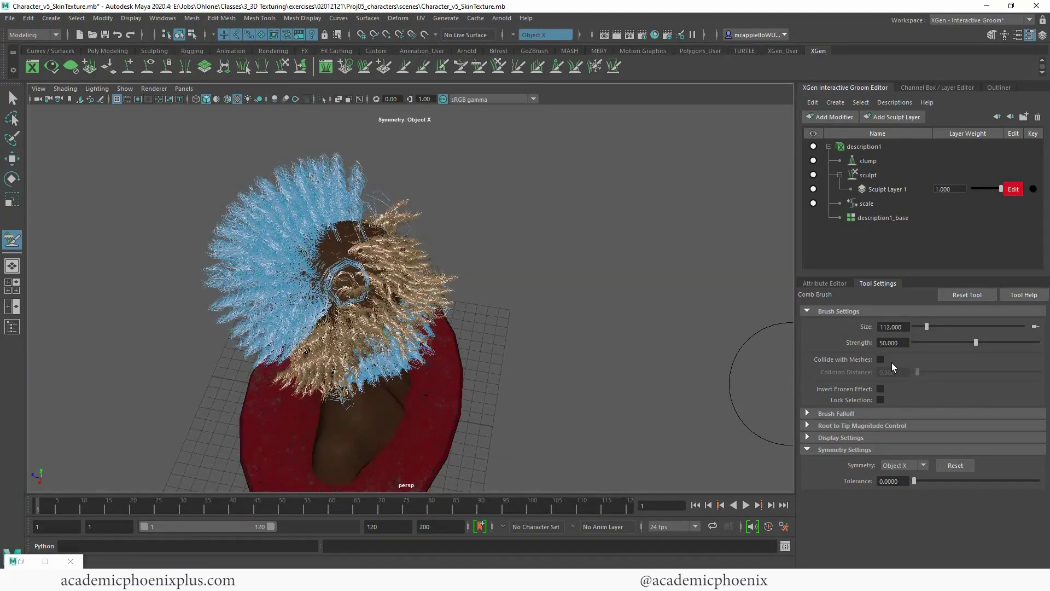
Undo the last comb strokes on the middle section of hair
key(ctrl+z)
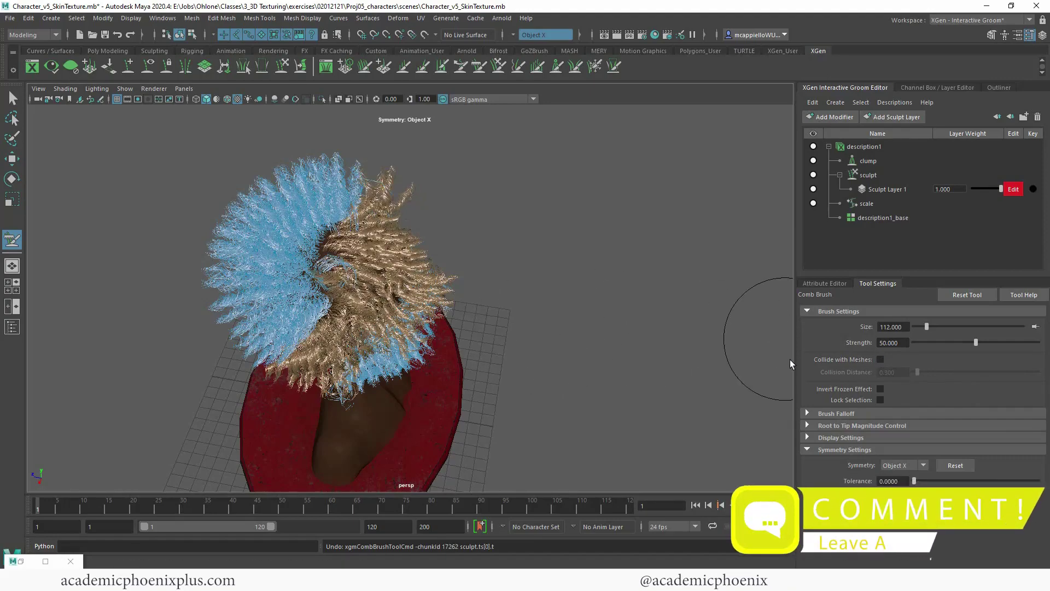
key(ctrl+z)
key(ctrl+z)
alt+drag(569, 333, 572, 305)
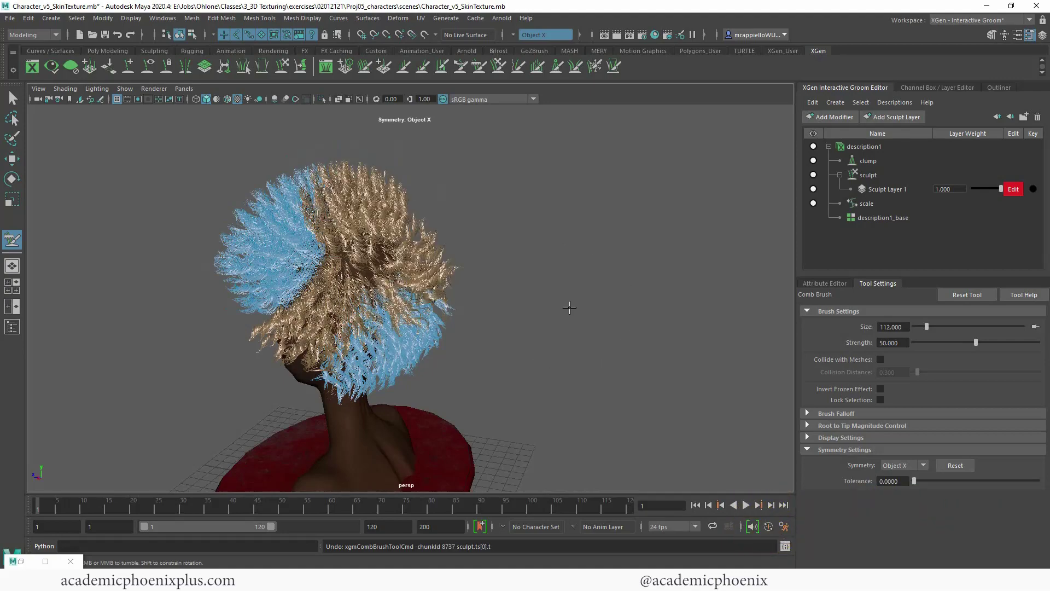
key(ctrl+z)
Enable Collide with Meshes for the Comb brush and comb the middle section down over the back of the head
click(880, 360)
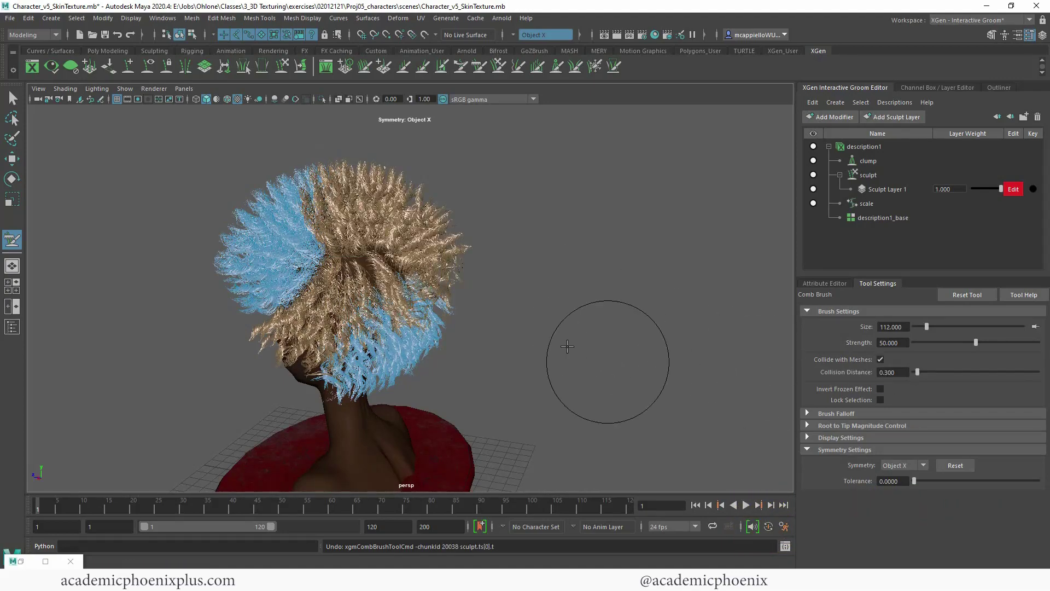
alt+drag(563, 346, 595, 332)
alt+drag(417, 285, 439, 235)
alt+drag(509, 297, 525, 270)
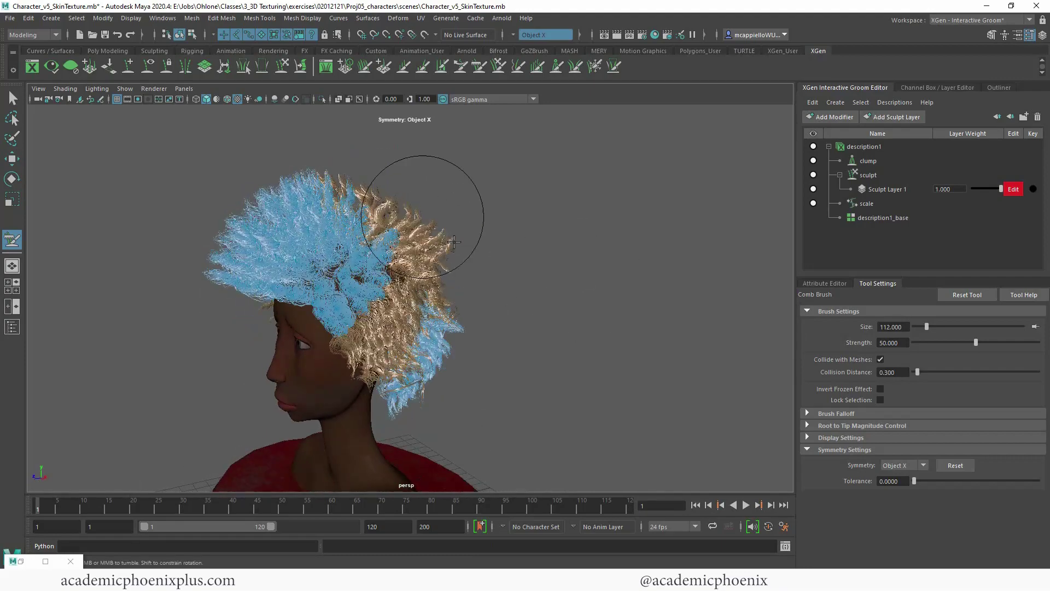
alt+drag(409, 207, 416, 180)
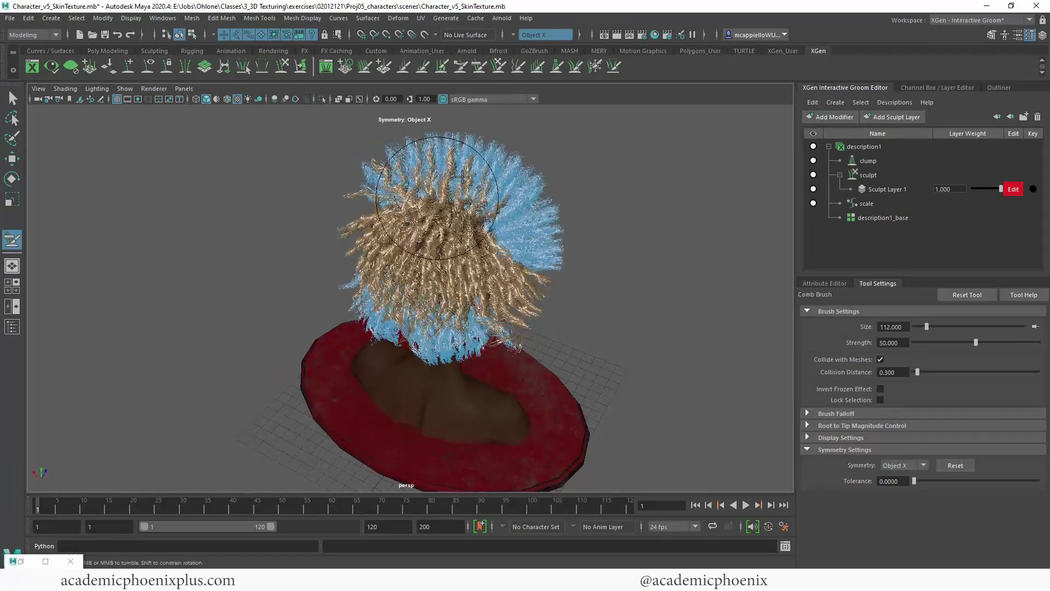
alt+drag(348, 202, 394, 193)
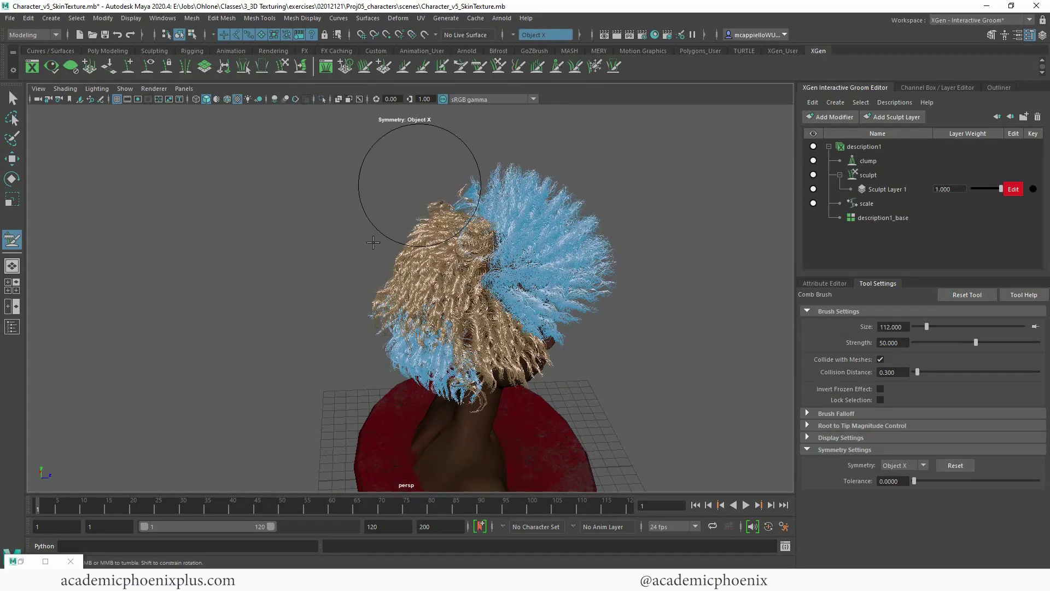
alt+drag(373, 241, 317, 230)
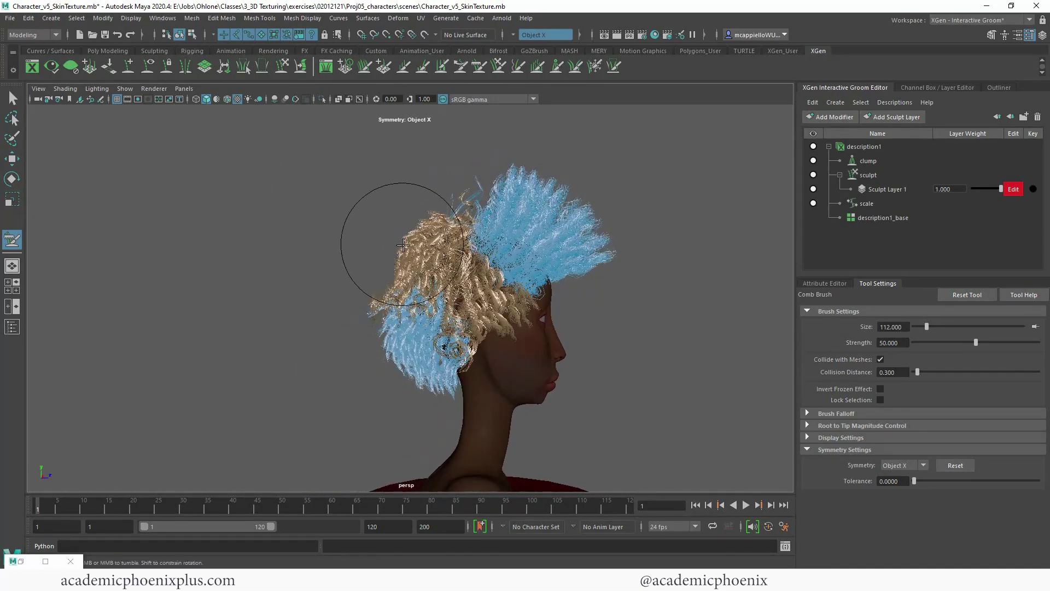
alt+drag(436, 210, 254, 293)
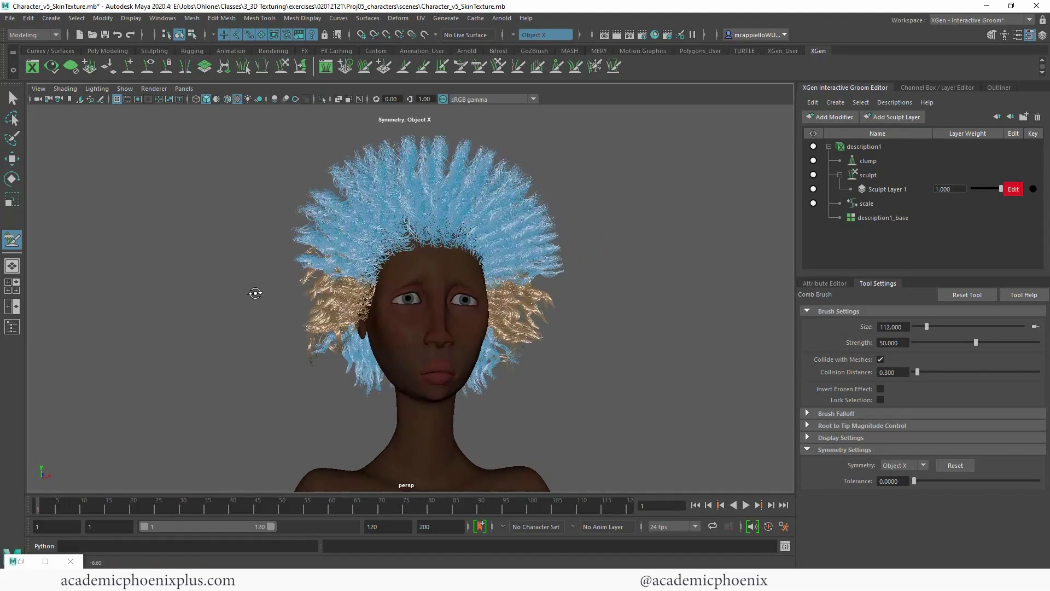
Comb the middle section's side hair inward and down around the ears, smoothing its rounded shape at the back
drag(331, 298, 339, 315)
drag(291, 260, 311, 284)
mouse_move(286, 326)
mouse_down()
mouse_move(315, 355)
mouse_move(364, 324)
mouse_up()
mouse_move(310, 363)
alt+mouse_down()
mouse_move(398, 365)
mouse_move(384, 376)
alt+mouse_up()
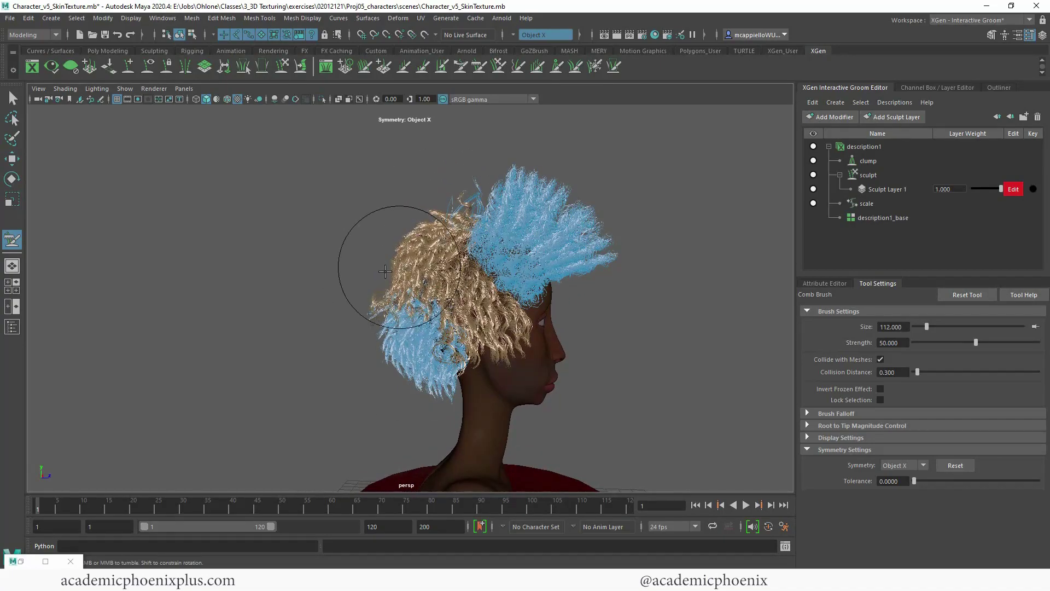
alt+drag(422, 286, 323, 282)
alt+drag(277, 340, 319, 321)
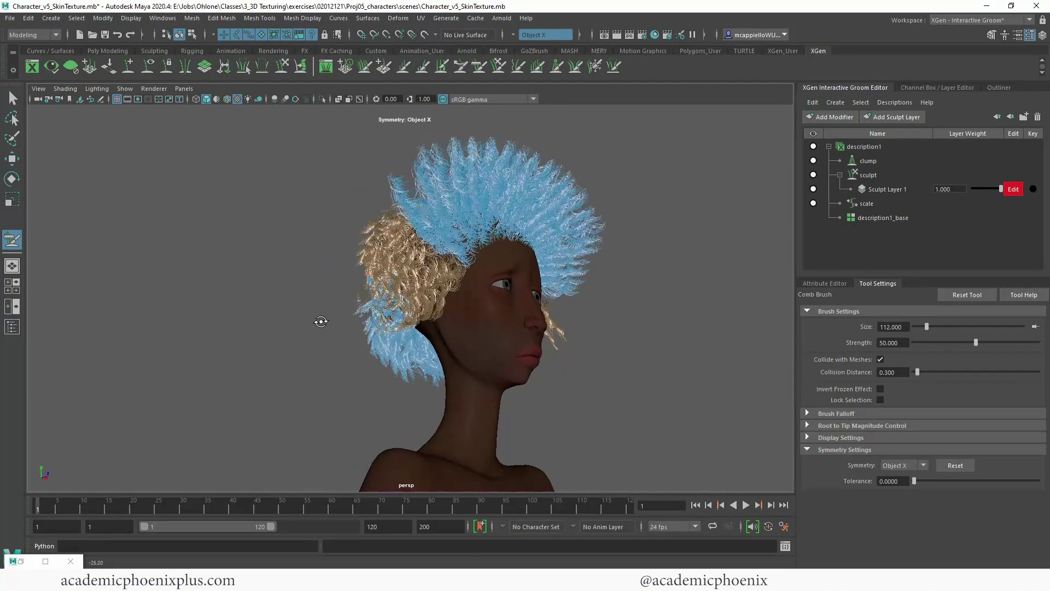
alt+drag(482, 323, 449, 265)
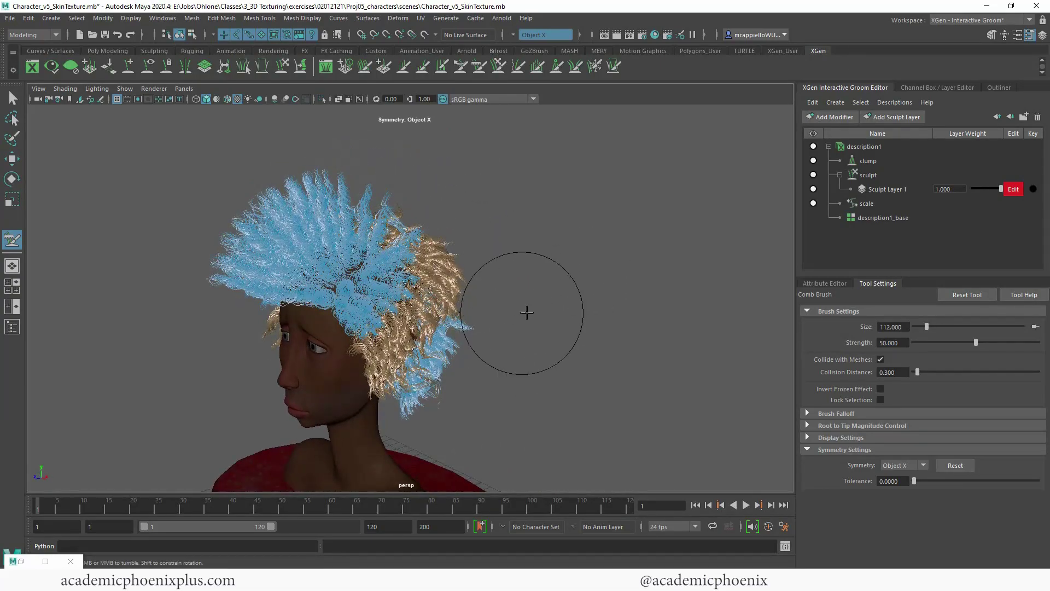
alt+drag(527, 312, 653, 257)
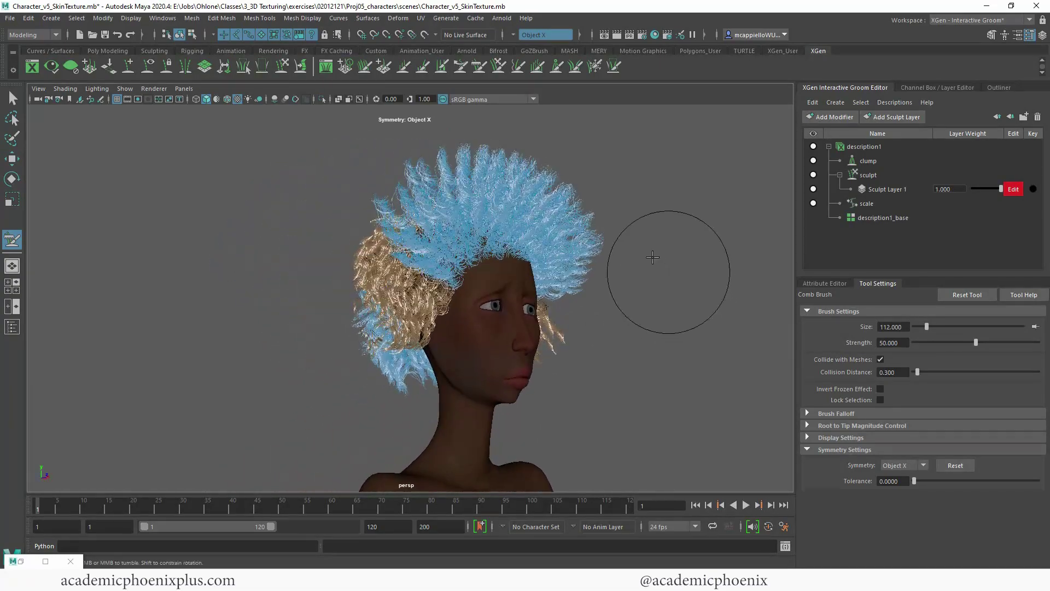
Unfreeze all hair with the Freeze brush, then paint the back and lower side hair as frozen
click(595, 66)
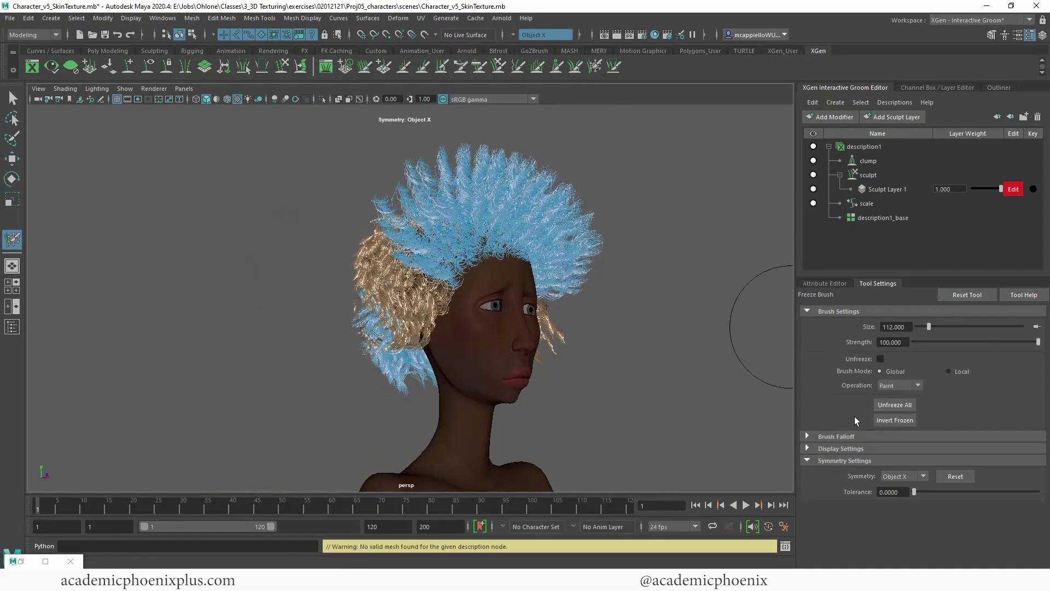
click(901, 406)
mouse_move(706, 350)
alt+mouse_down()
mouse_move(668, 314)
mouse_move(695, 342)
mouse_move(651, 342)
alt+mouse_up()
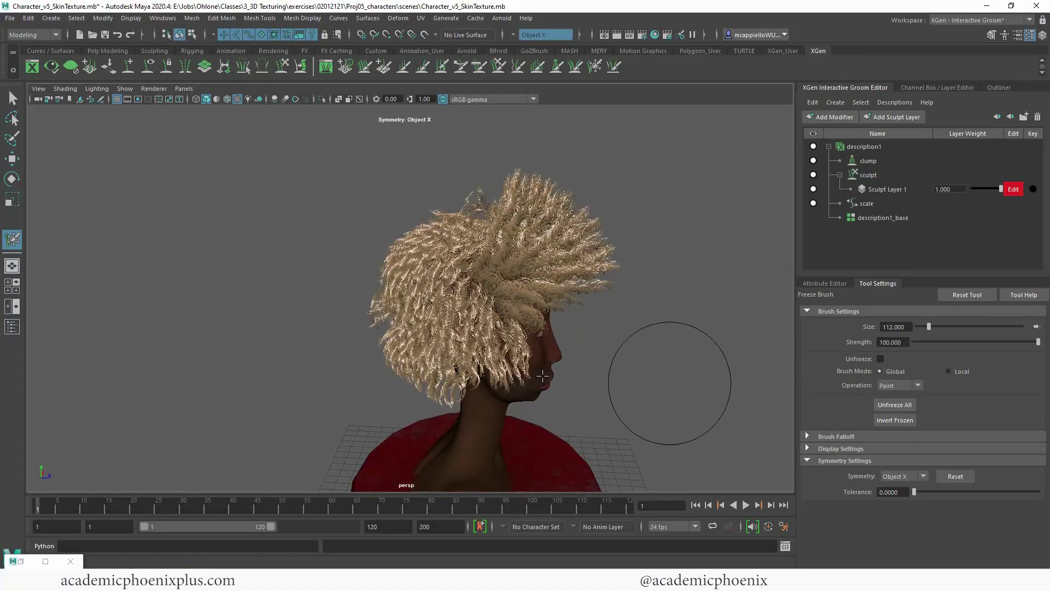
mouse_move(542, 376)
alt+mouse_down()
mouse_move(497, 382)
mouse_move(451, 305)
alt+mouse_up()
alt+drag(613, 295, 464, 261)
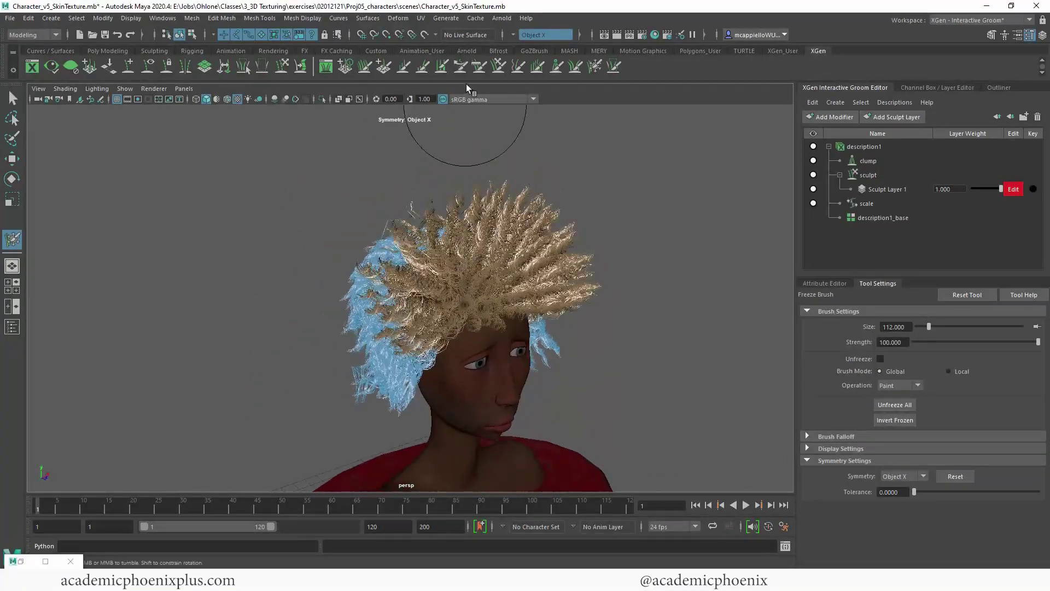
Activate the Comb brush and comb the unfrozen front hair from the top of the head down toward both sides
click(480, 69)
mouse_move(629, 156)
alt+mouse_down()
mouse_move(573, 153)
mouse_move(575, 164)
alt+mouse_up()
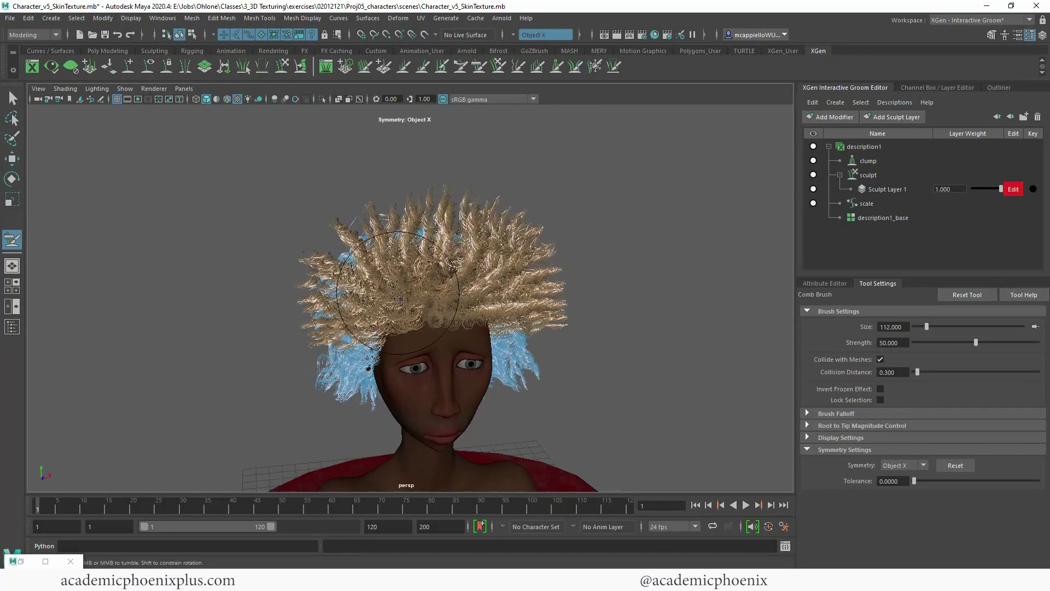
alt+drag(422, 187, 502, 232)
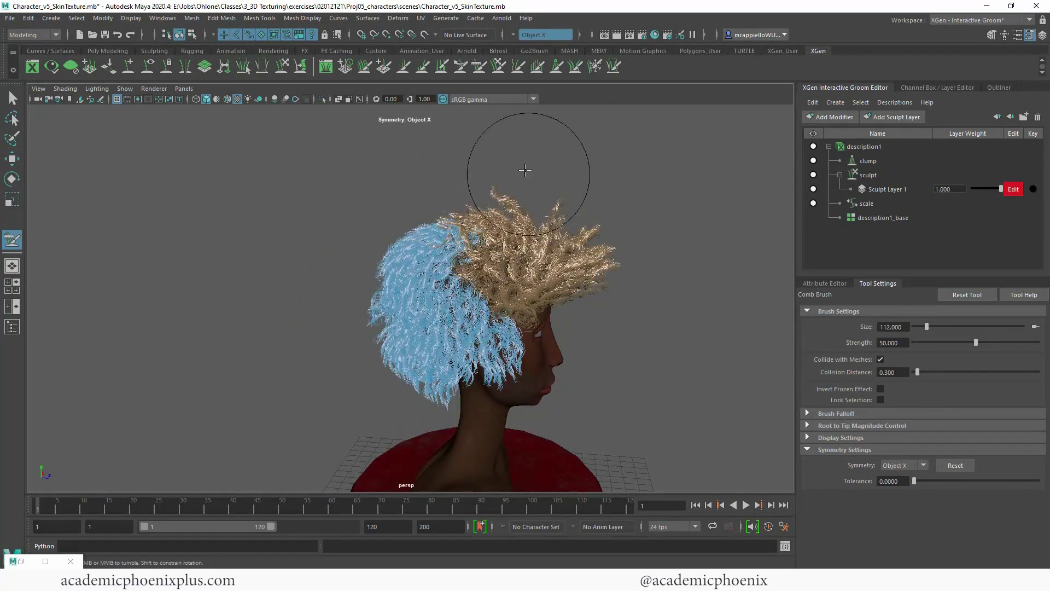
mouse_move(445, 188)
alt+mouse_down()
mouse_move(497, 159)
mouse_move(378, 247)
alt+mouse_up()
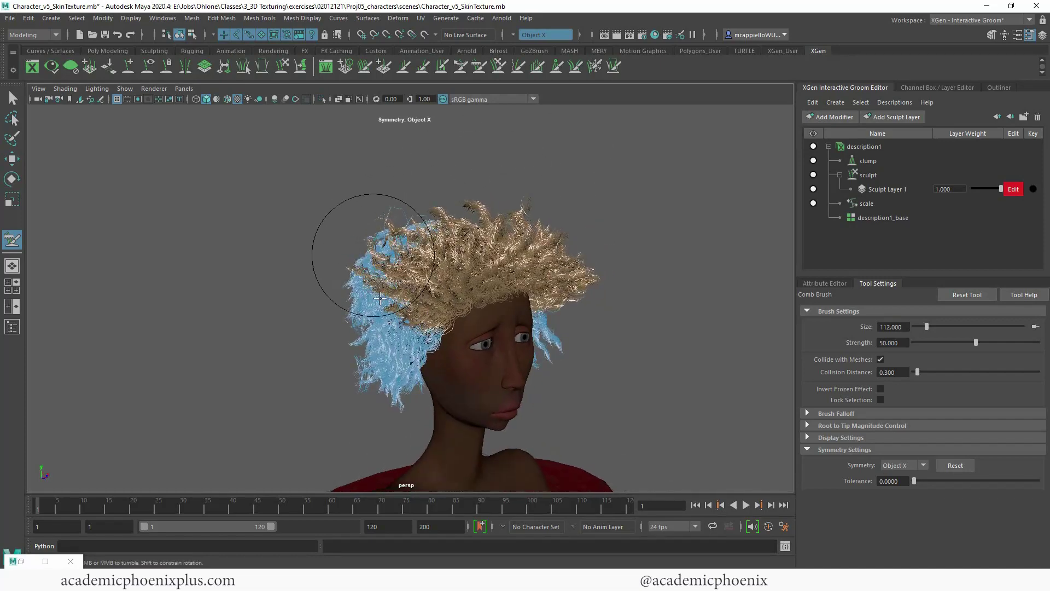
mouse_move(386, 301)
alt+mouse_down()
mouse_move(553, 236)
mouse_move(475, 234)
mouse_move(431, 340)
mouse_move(387, 209)
alt+mouse_up()
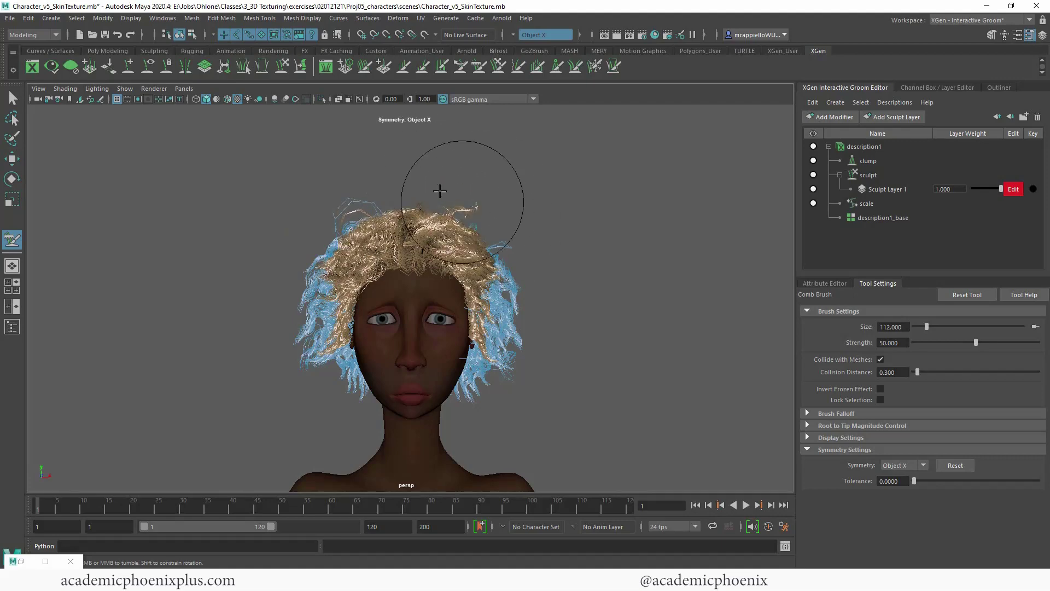
Comb the protruding front hair closer to the head, shaping the fringe over the forehead and the strands beside the face
alt+drag(587, 256, 499, 258)
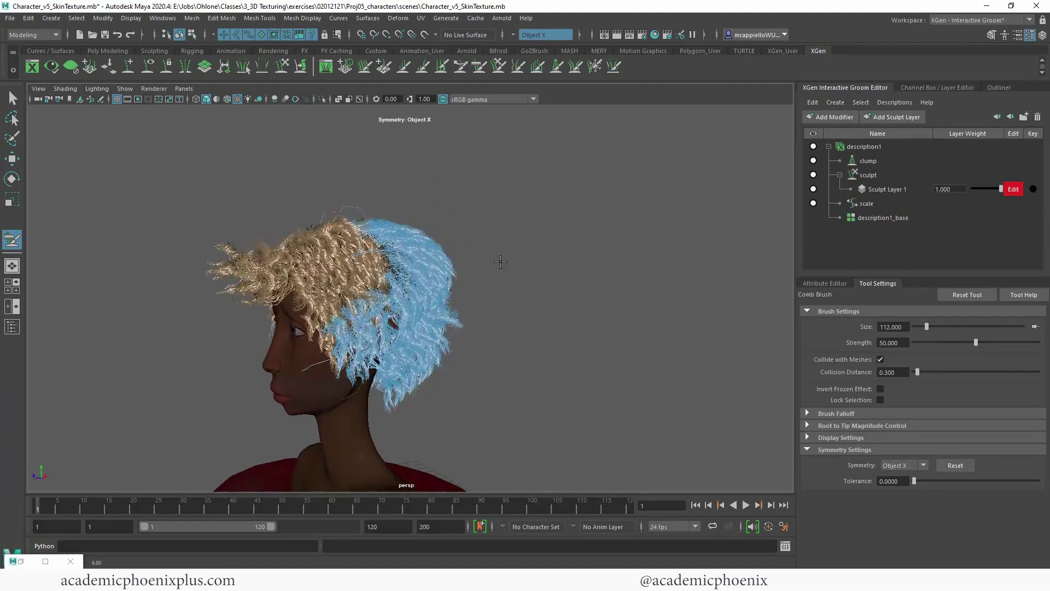
mouse_move(223, 262)
alt+mouse_down()
mouse_move(512, 274)
mouse_move(337, 276)
mouse_move(376, 268)
alt+mouse_up()
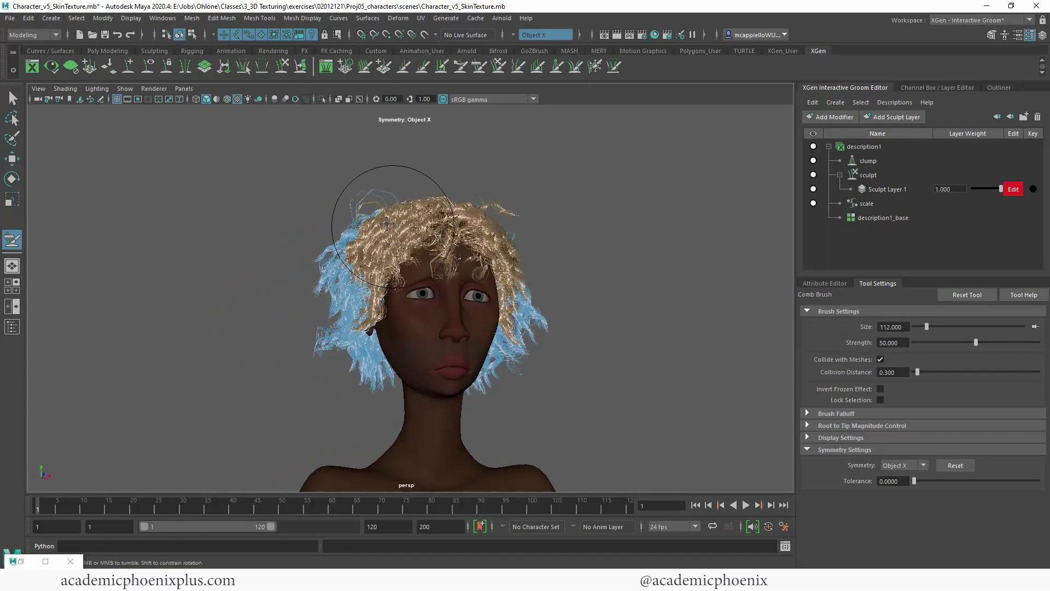
alt+drag(387, 224, 401, 224)
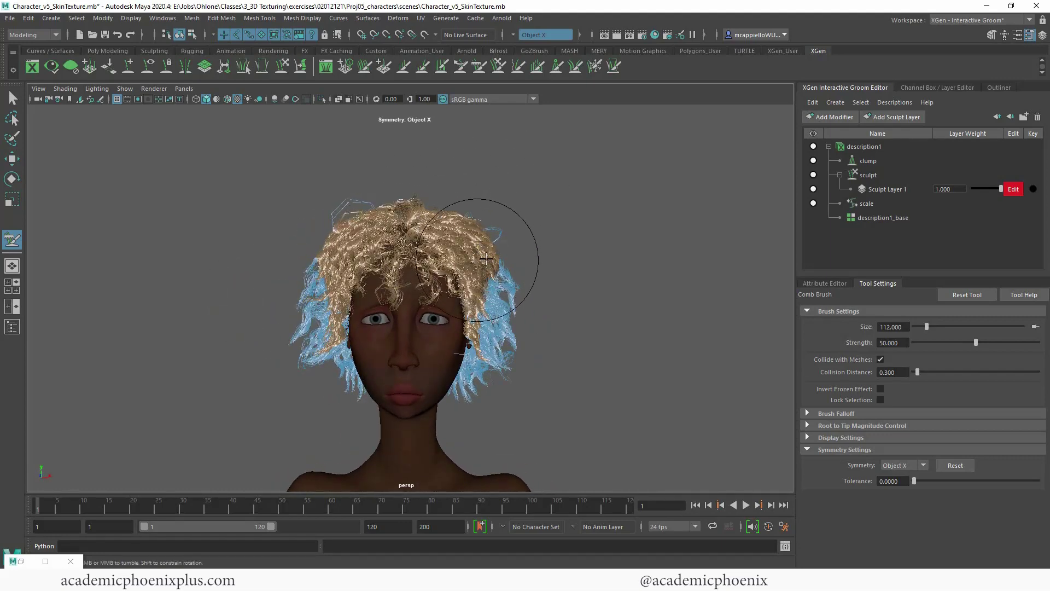
mouse_move(344, 290)
mouse_down()
mouse_move(327, 315)
mouse_move(339, 341)
mouse_up()
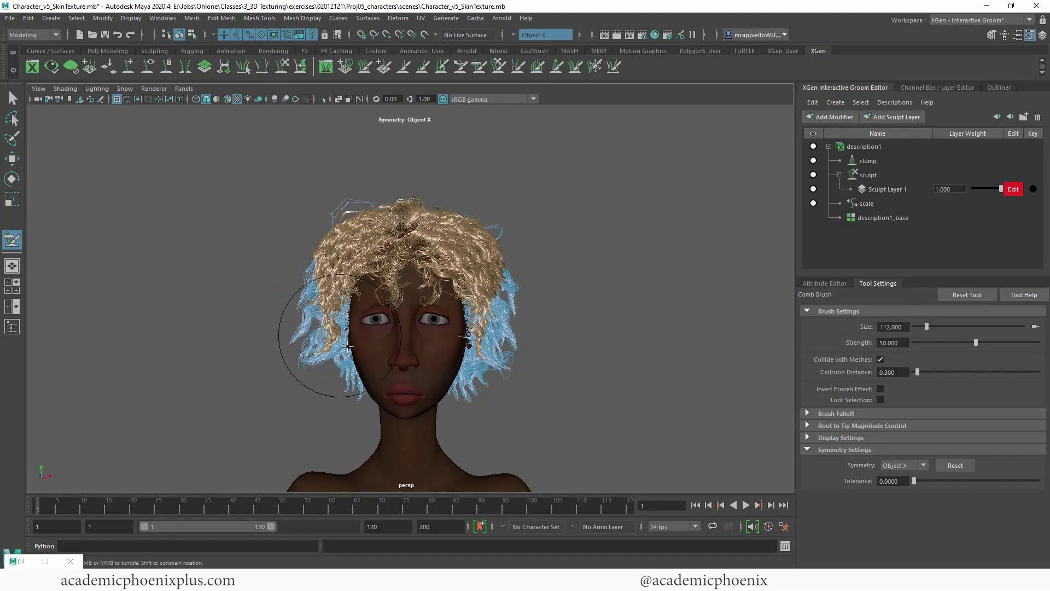
alt+drag(492, 310, 595, 251)
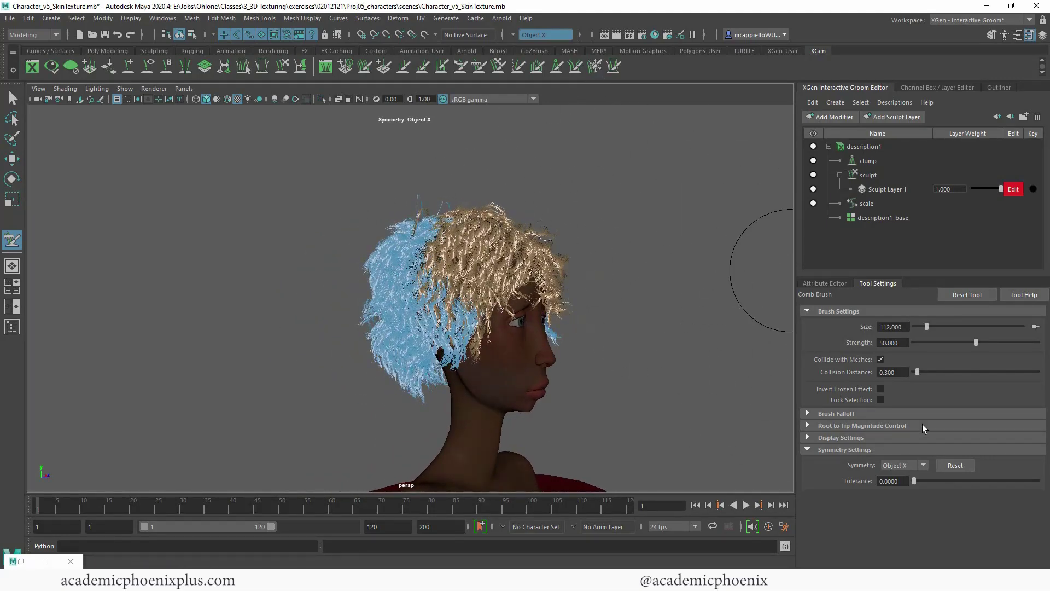
Unfreeze all of the hair with the Freeze brush, leaving no newly painted frozen area
click(595, 67)
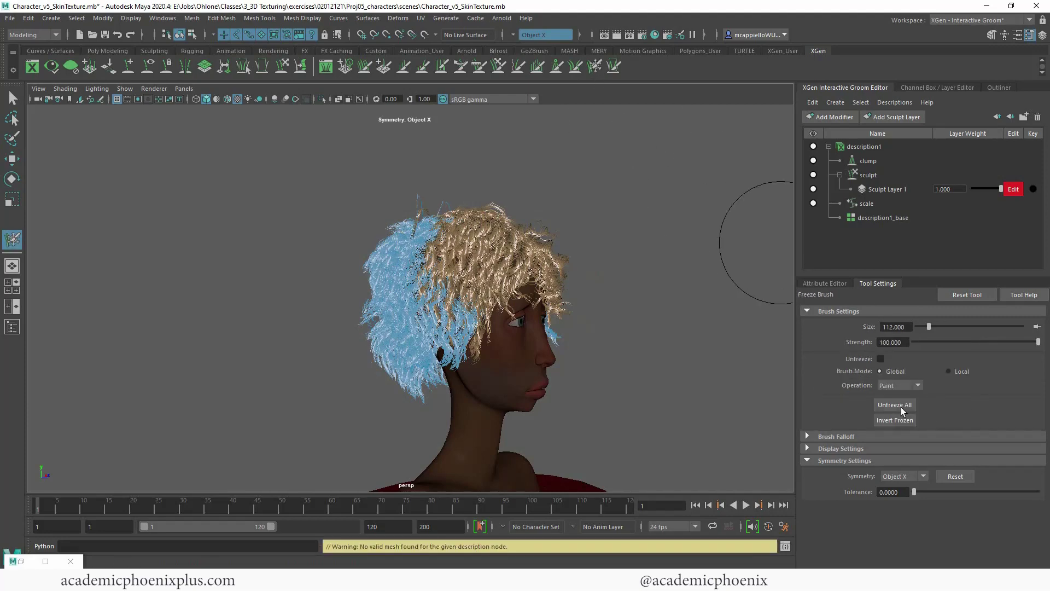
click(895, 405)
mouse_move(715, 399)
alt+mouse_down()
mouse_move(603, 325)
mouse_move(640, 329)
alt+mouse_up()
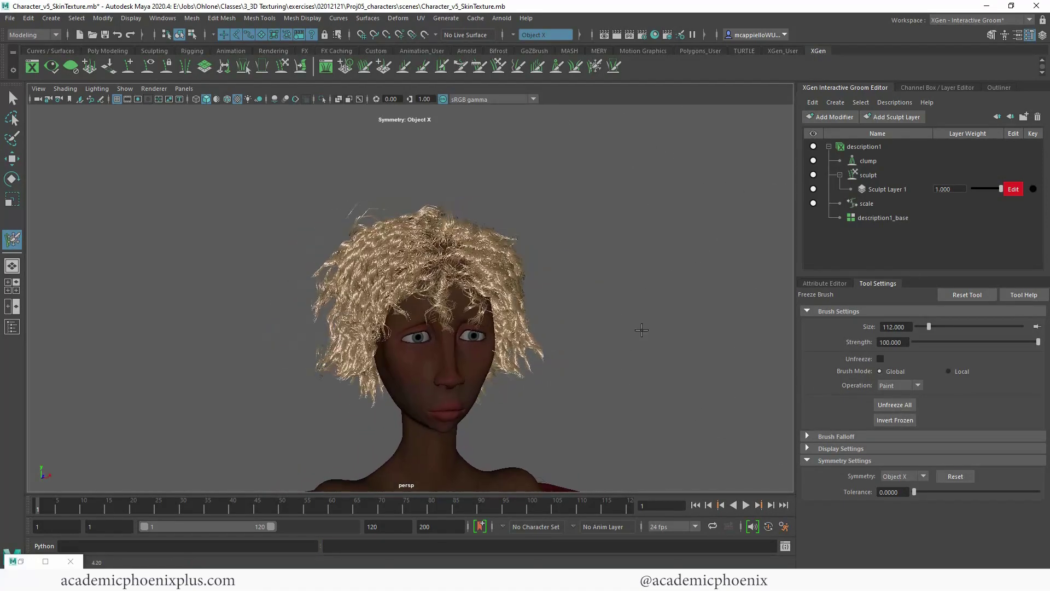
drag(347, 187, 352, 208)
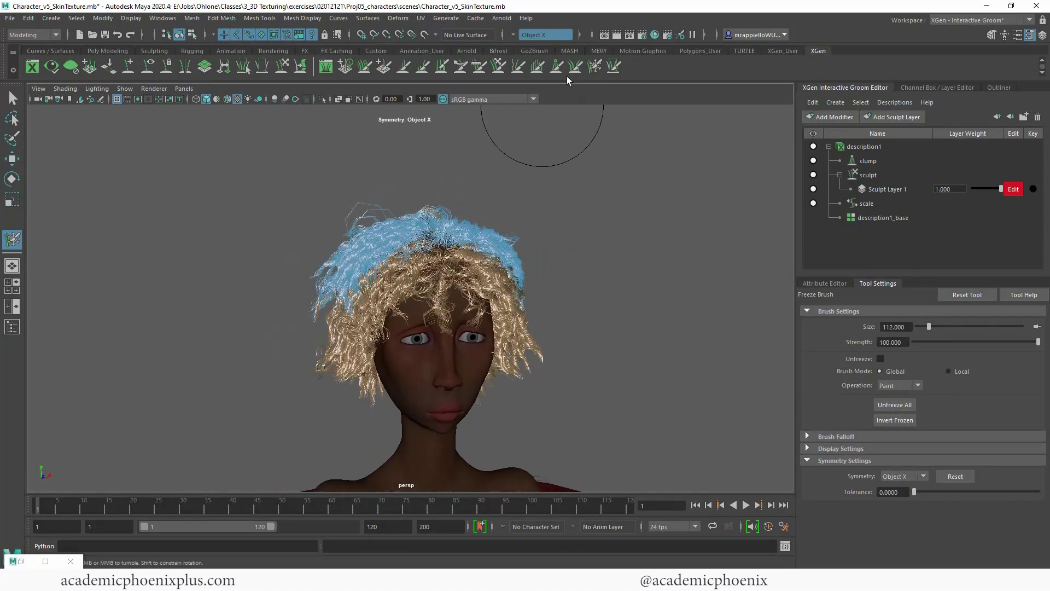
key(ctrl+z)
Activate the Comb brush, reduce its size to 91, and comb the unfrozen outer hair into shape around the head
click(476, 67)
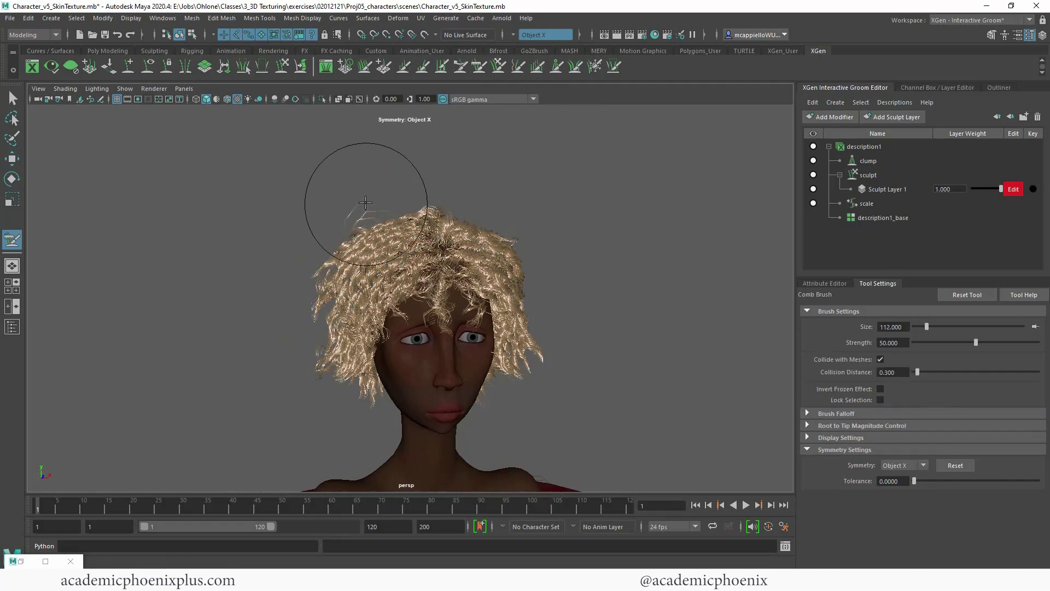
drag(931, 327, 924, 329)
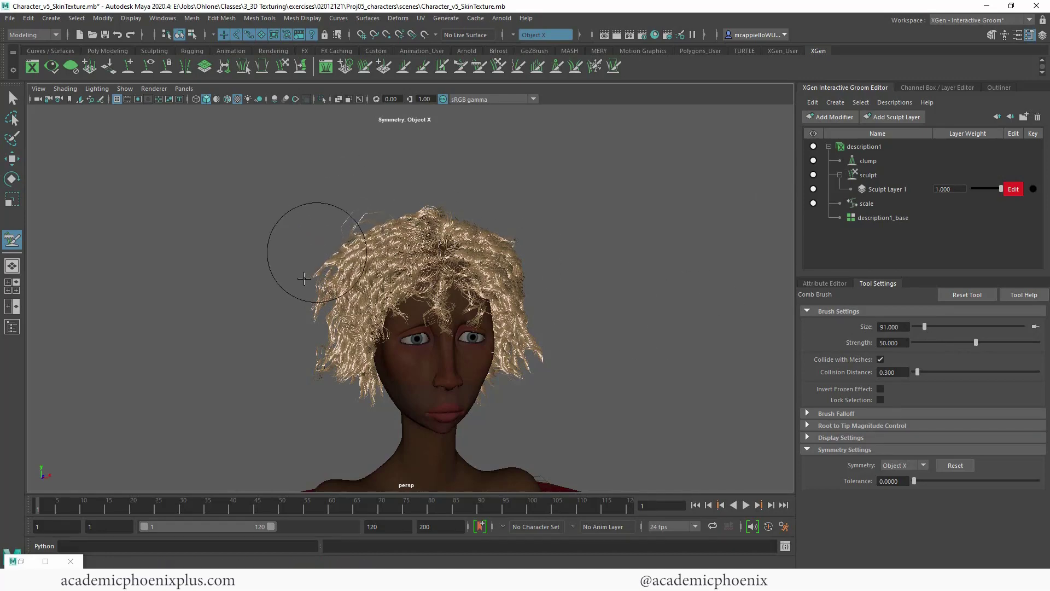
alt+drag(286, 312, 680, 282)
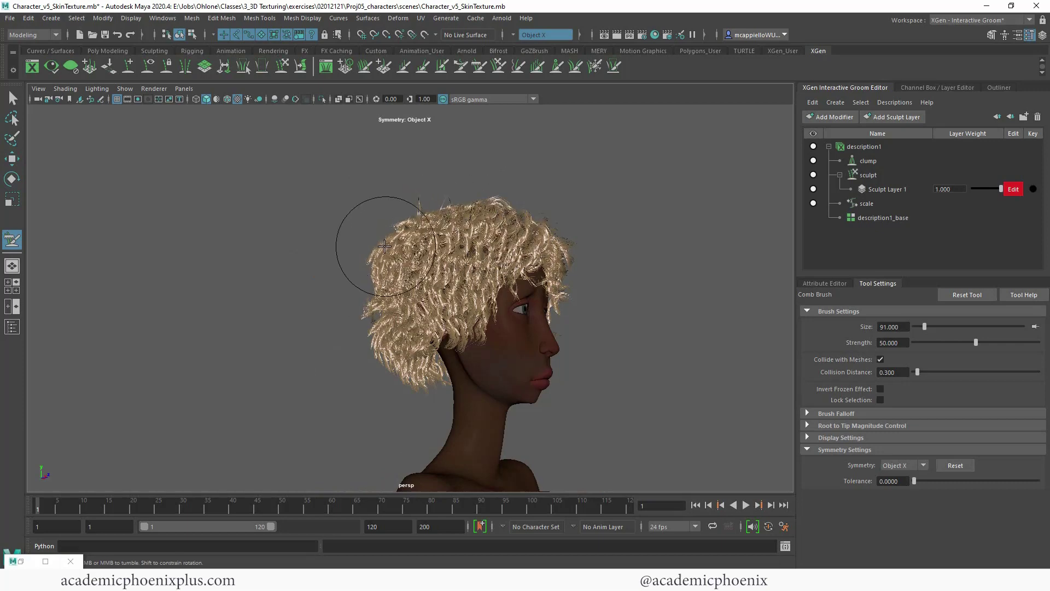
mouse_move(372, 275)
alt+mouse_down()
mouse_move(274, 314)
mouse_move(339, 301)
mouse_move(293, 352)
alt+mouse_up()
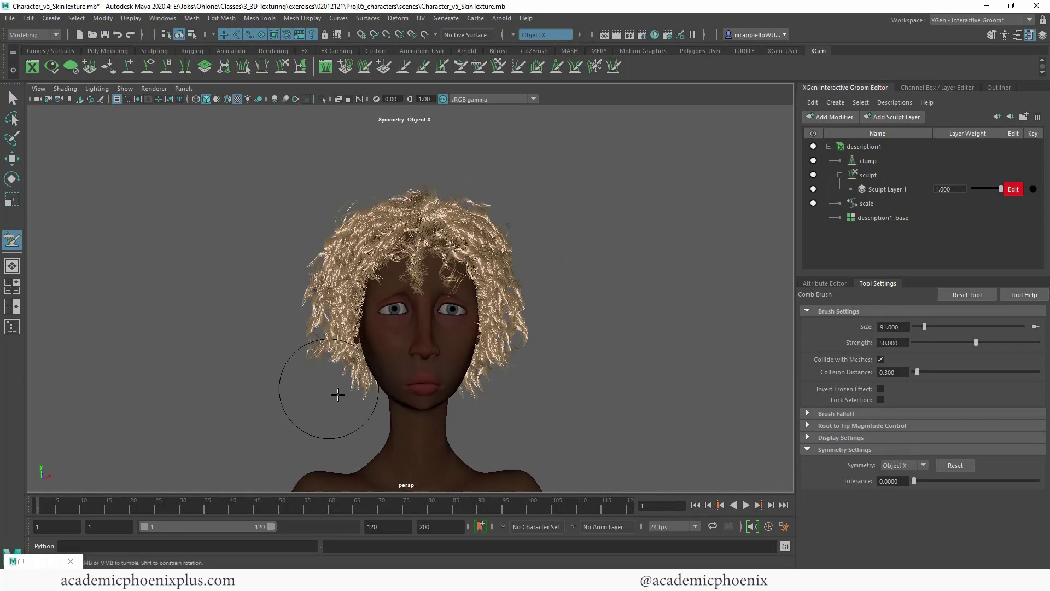
mouse_move(337, 394)
alt+mouse_down()
mouse_move(471, 370)
mouse_move(441, 350)
mouse_move(426, 356)
alt+mouse_up()
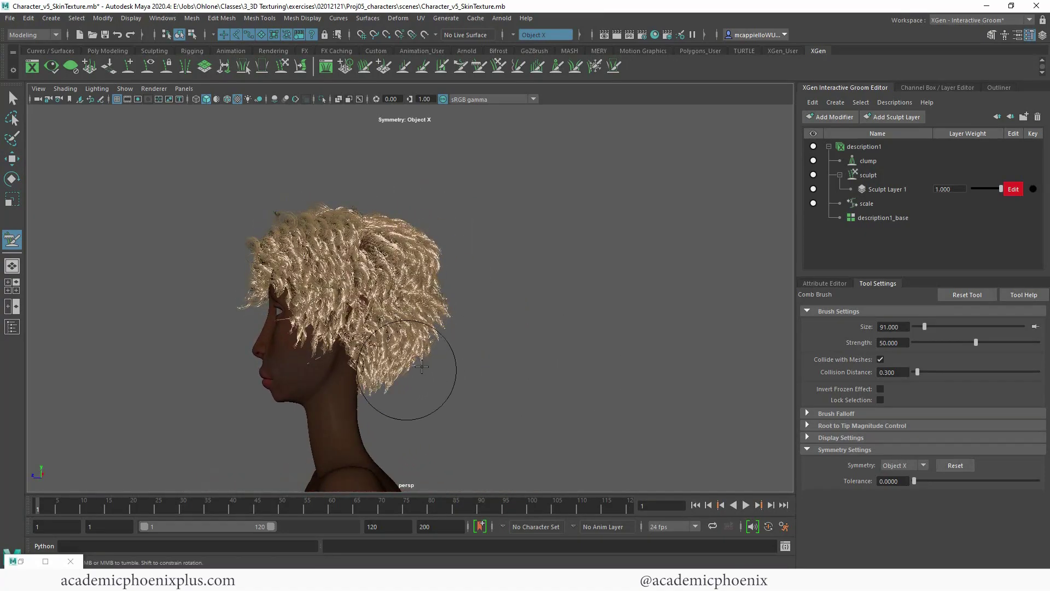
mouse_move(539, 357)
alt+mouse_down()
mouse_move(352, 281)
mouse_move(554, 371)
mouse_move(640, 392)
mouse_move(676, 375)
alt+mouse_up()
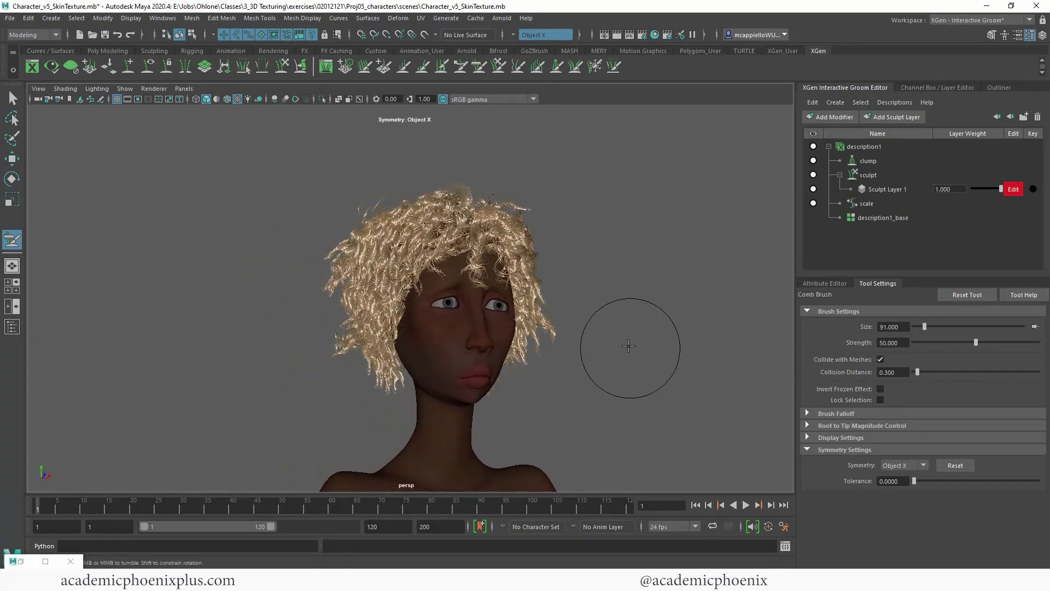
alt+middle_drag(653, 349, 648, 343)
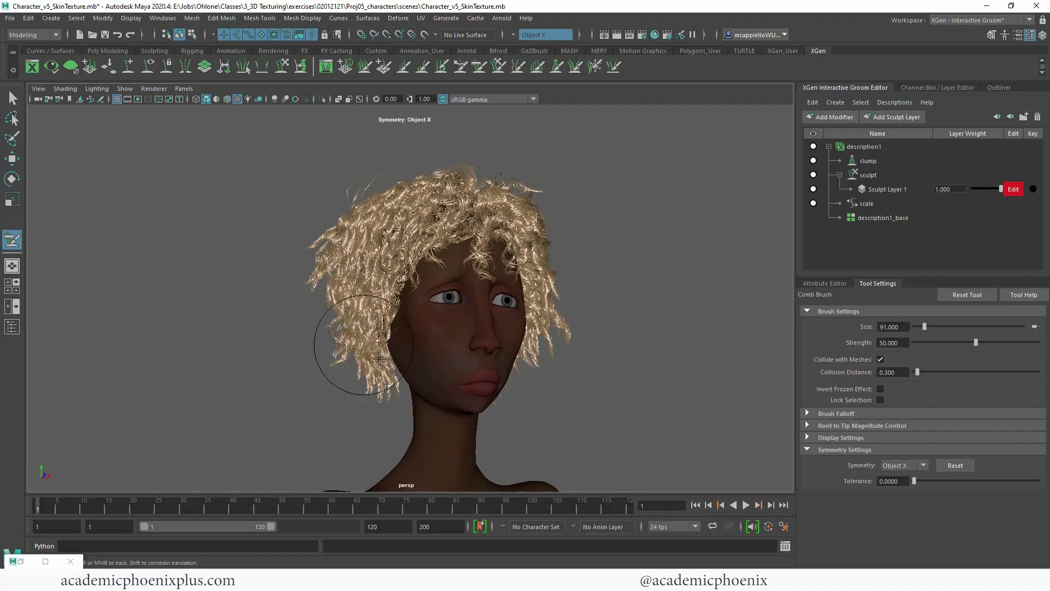
alt+drag(379, 358, 553, 339)
alt+middle_drag(553, 339, 520, 333)
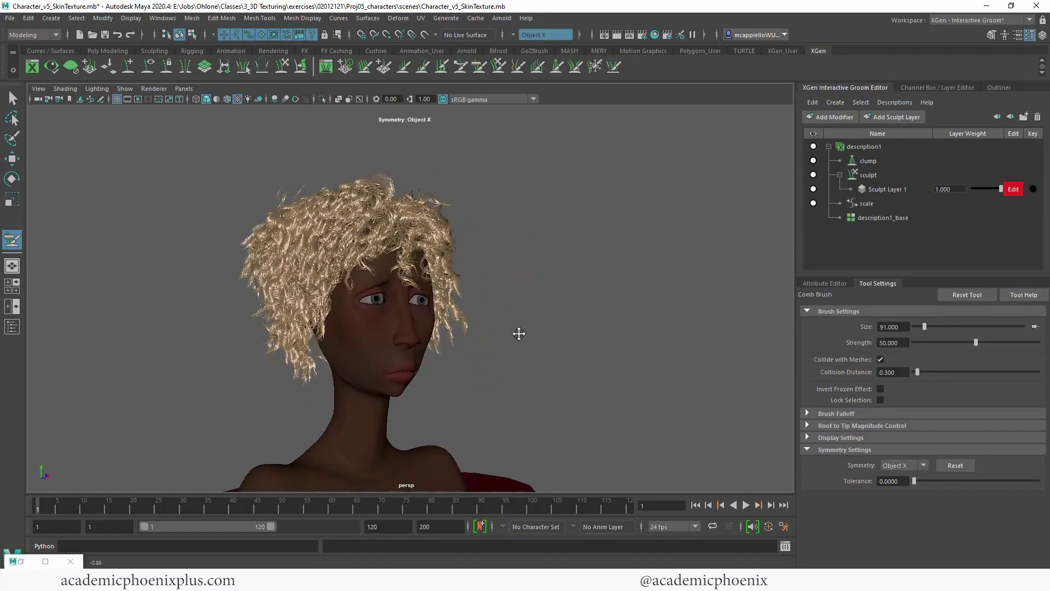
alt+drag(519, 333, 578, 330)
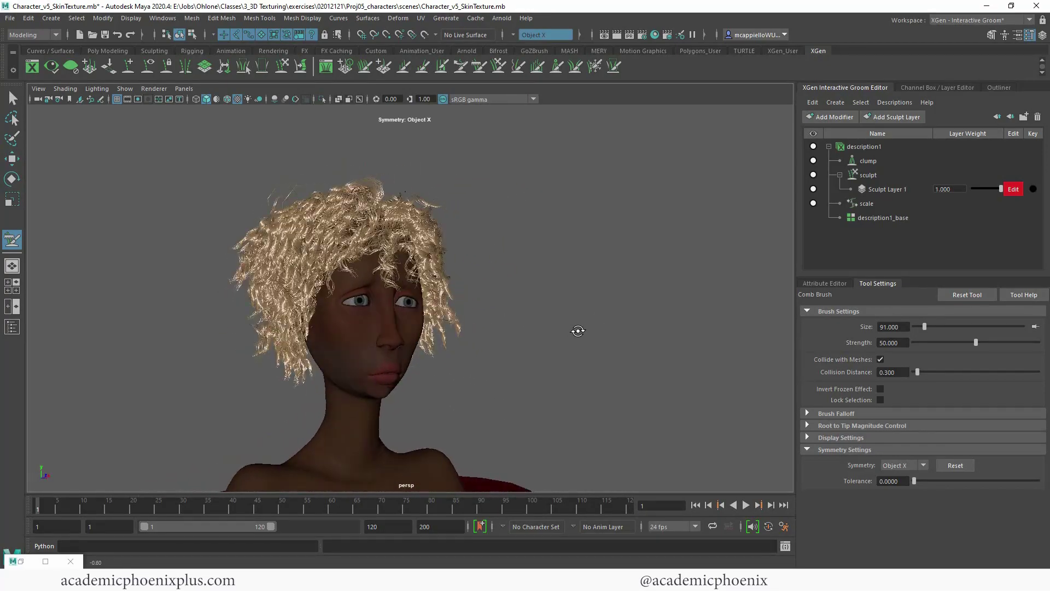
alt+right_drag(593, 331, 644, 342)
alt+middle_drag(644, 342, 690, 308)
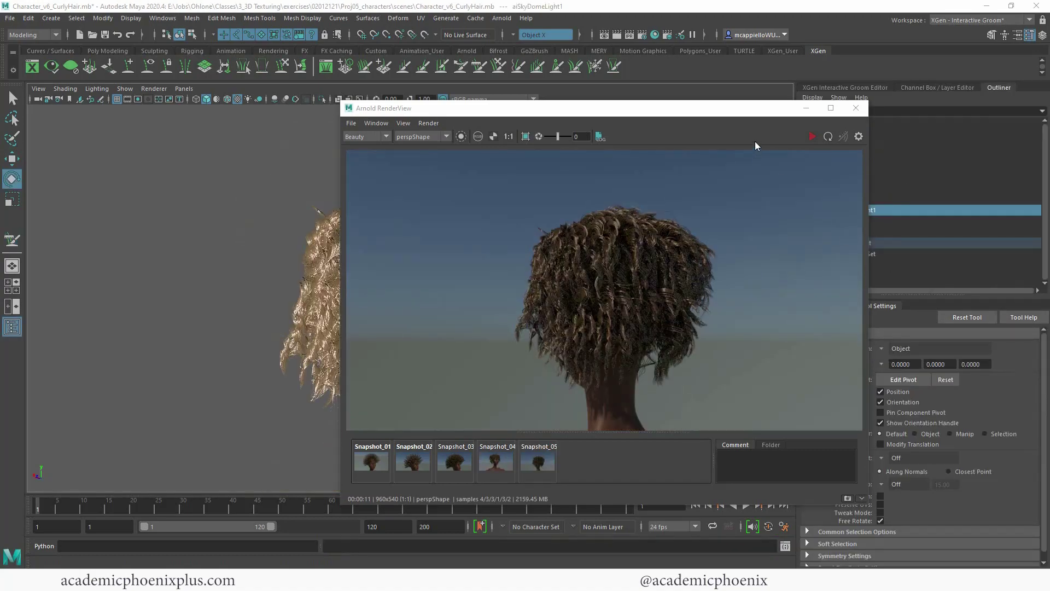
Put the render view away and set the Width Scale of description1 to 0.020
click(806, 107)
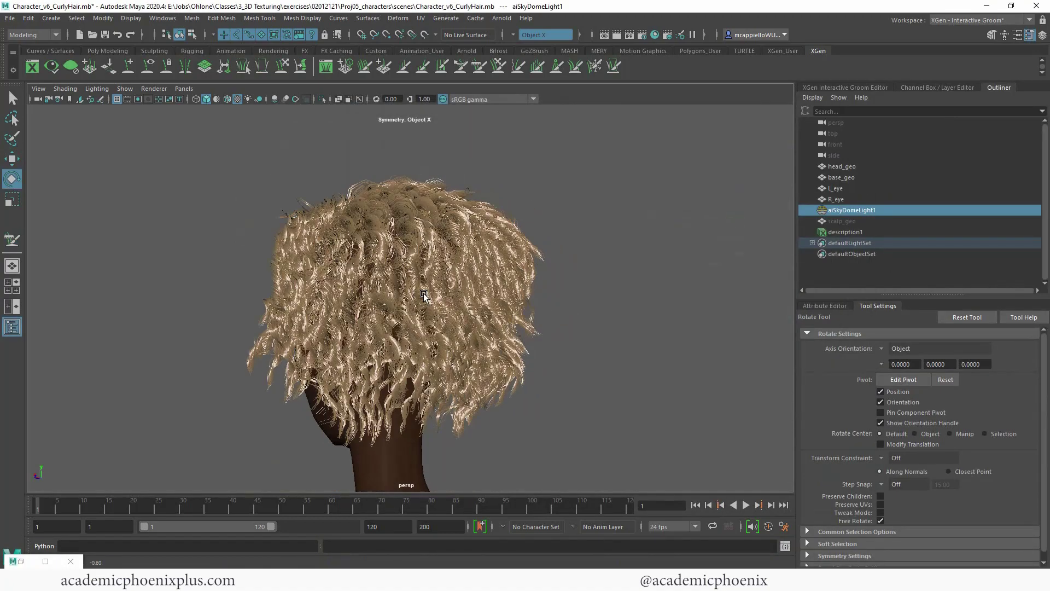
click(515, 250)
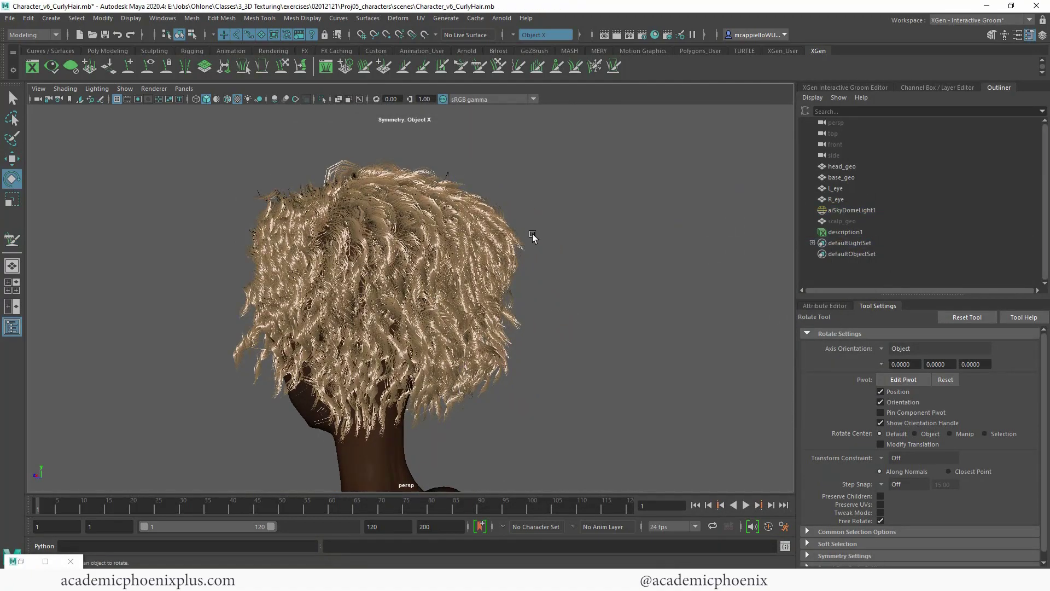
click(863, 89)
click(874, 151)
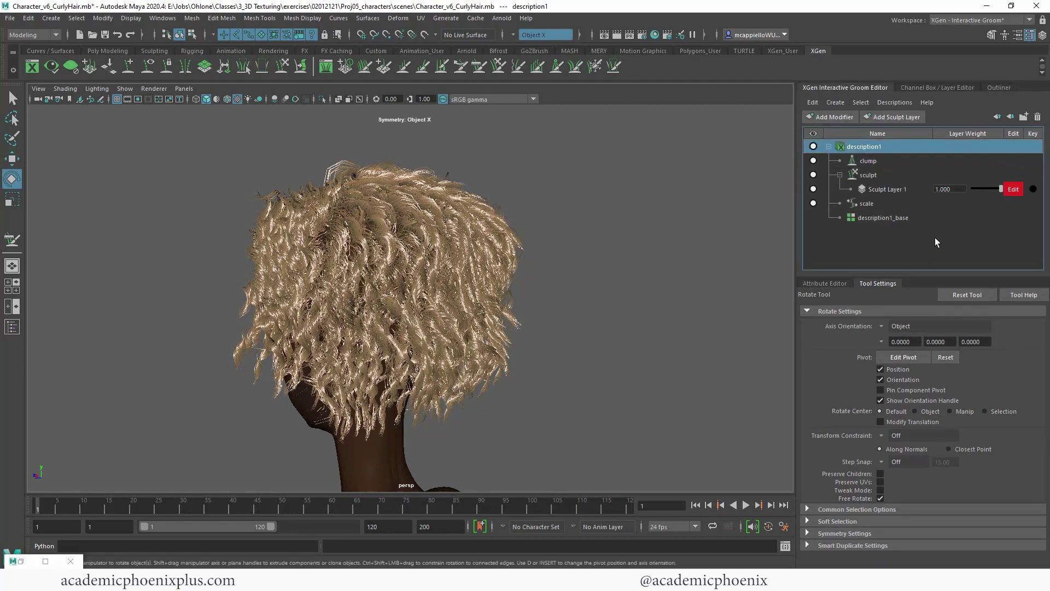
click(826, 284)
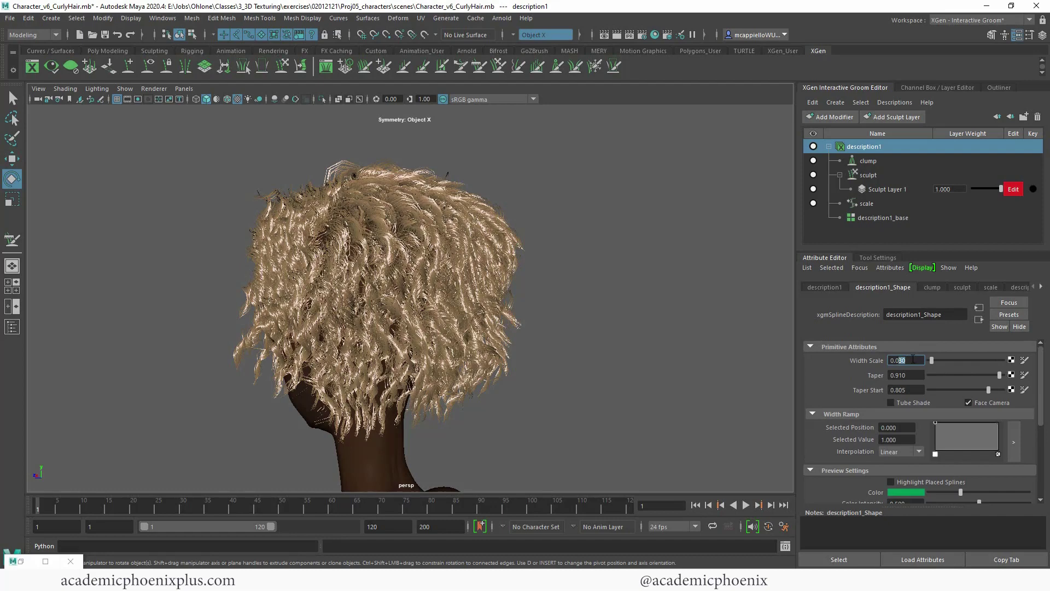
key(Return)
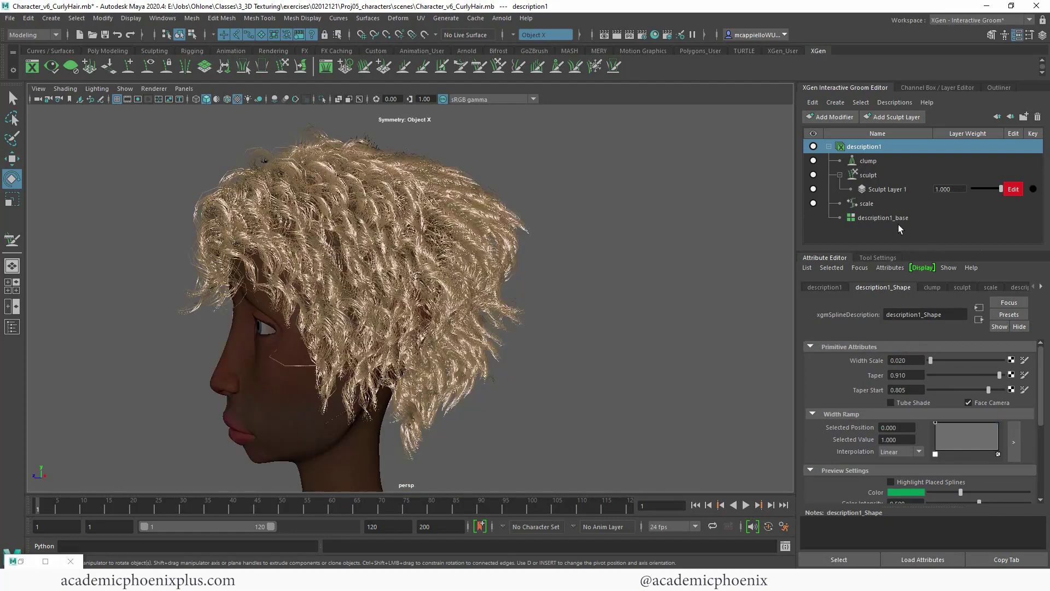
Set the Density Multiplier of description1_base to 3
click(891, 222)
double_click(904, 375)
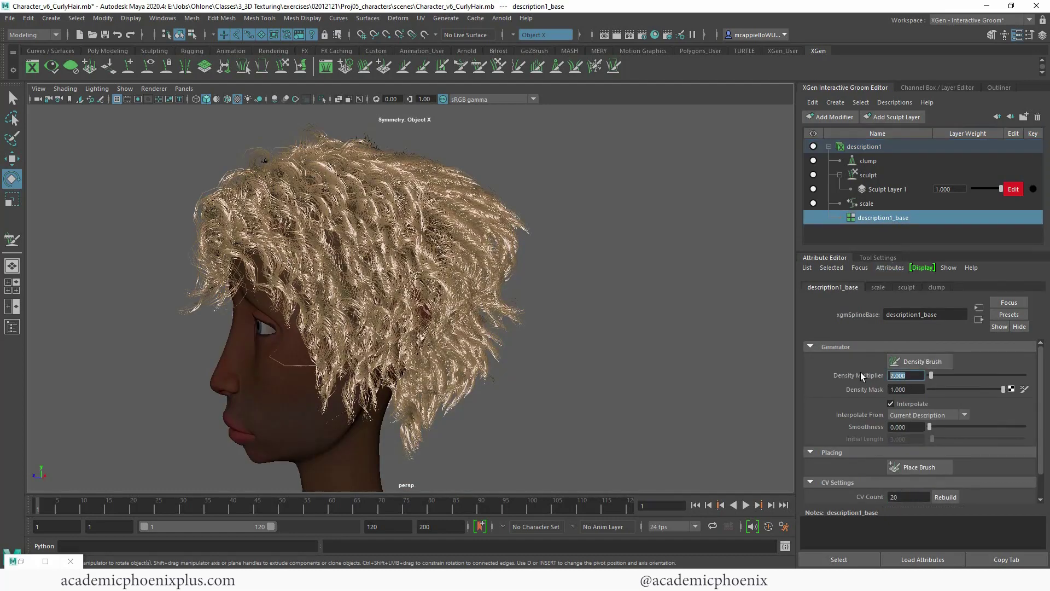
text(3)
key(Return)
alt+drag(541, 308, 659, 348)
mouse_move(632, 328)
alt+mouse_down()
mouse_move(720, 330)
mouse_move(629, 331)
mouse_move(663, 324)
mouse_move(619, 352)
mouse_move(612, 335)
mouse_move(629, 348)
alt+mouse_up()
Add a noise modifier to description1 and toggle its visibility to compare the hair with and without it
click(871, 147)
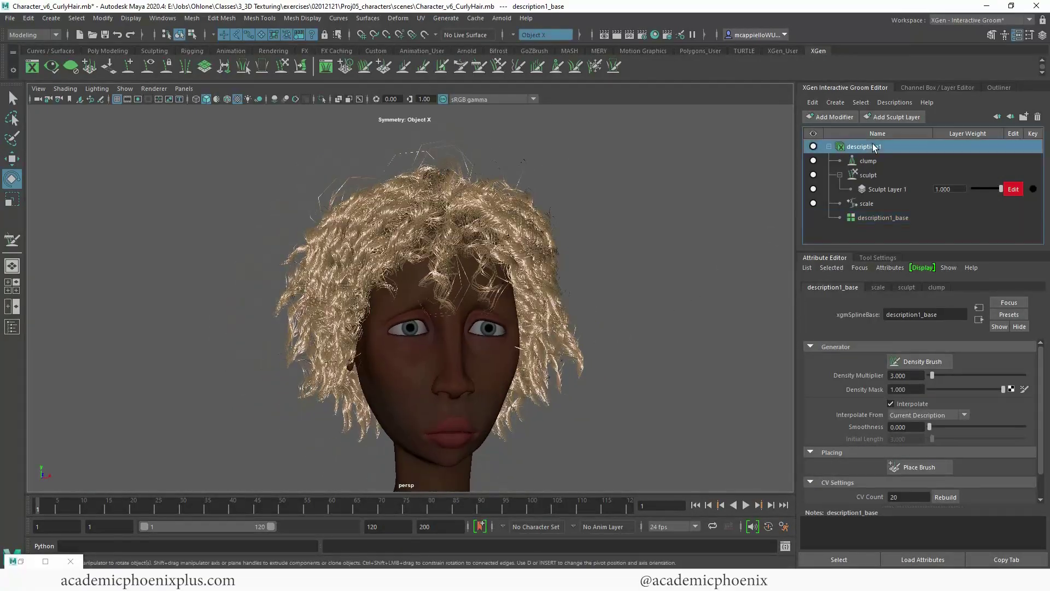
click(841, 118)
click(837, 207)
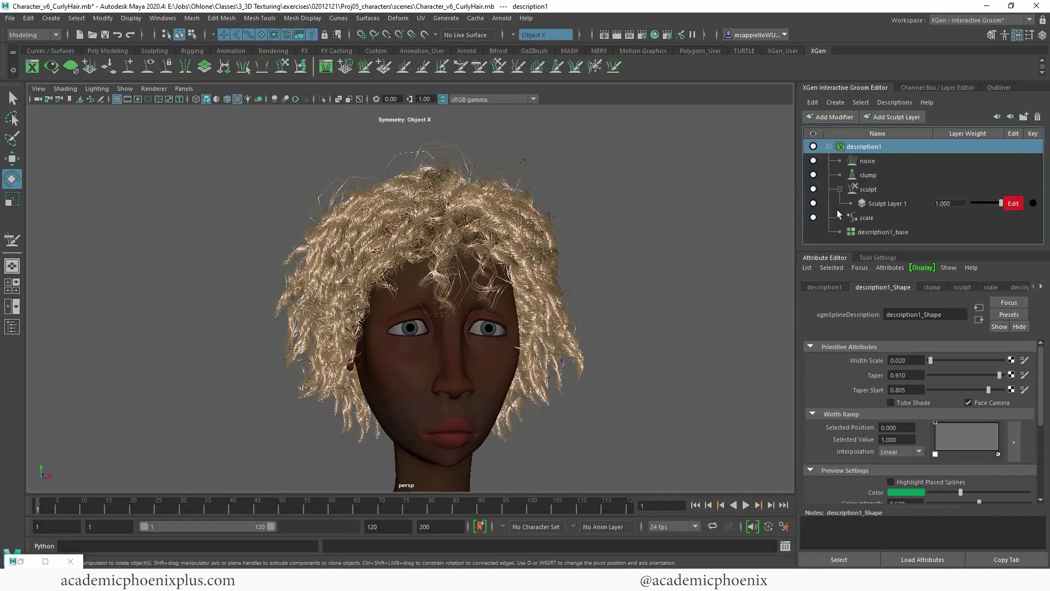
click(884, 160)
alt+drag(571, 318, 635, 323)
click(814, 160)
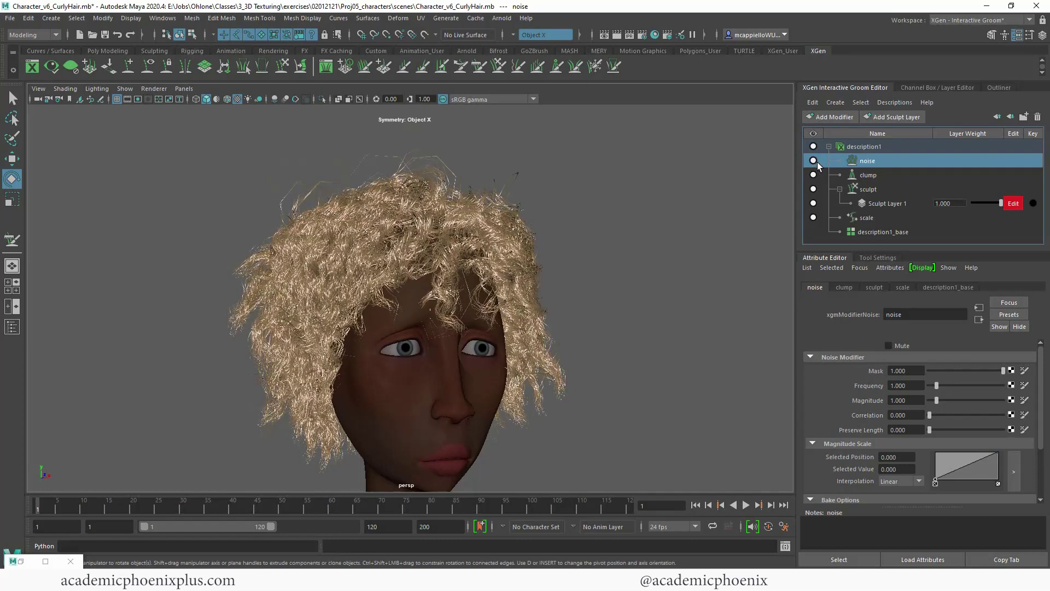
click(814, 161)
Set the noise Frequency to about 1.654 and Magnitude to about 0.677, comparing the hair with the modifier off and on
mouse_move(935, 388)
mouse_down()
mouse_move(976, 380)
mouse_move(928, 386)
mouse_move(1002, 393)
mouse_move(922, 399)
mouse_move(934, 398)
mouse_up()
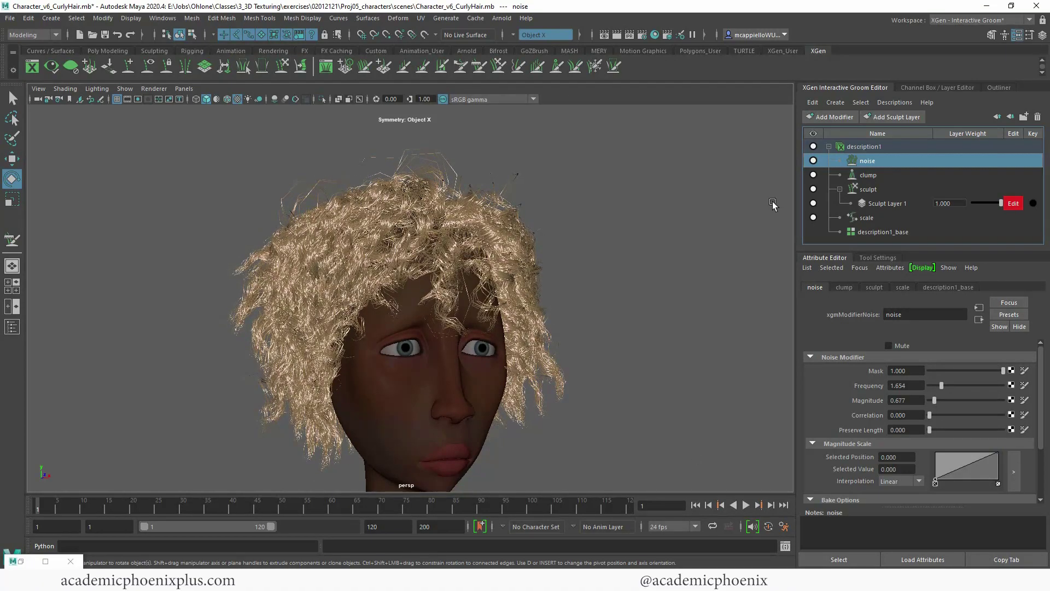
click(814, 160)
click(814, 160)
Try a noise Magnitude of about 4.962 with differently sloped Magnitude Scale ramps, shifting the noise between hair roots and tips
click(998, 453)
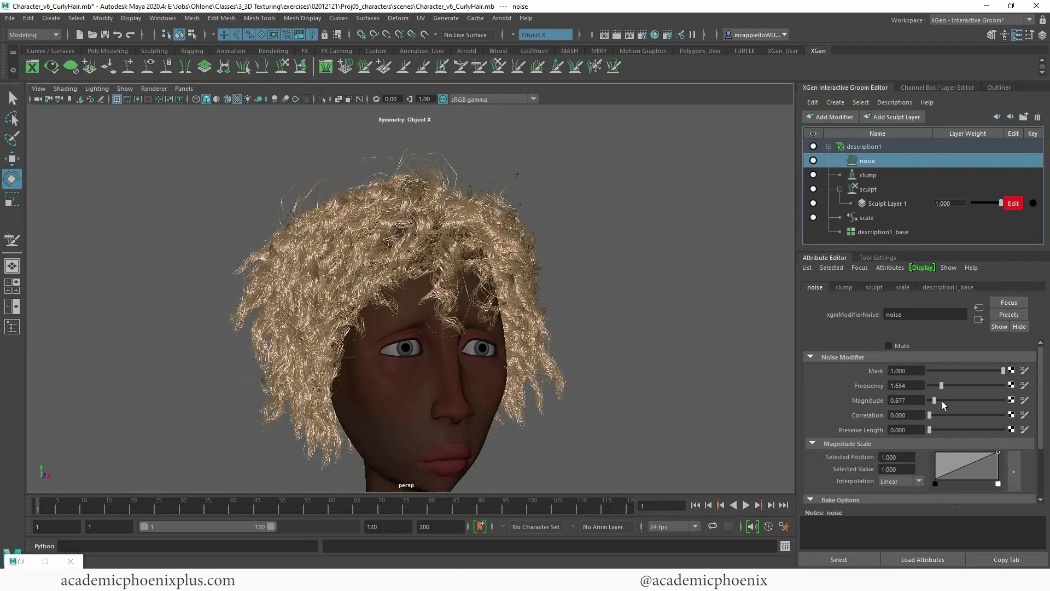
drag(942, 402, 964, 396)
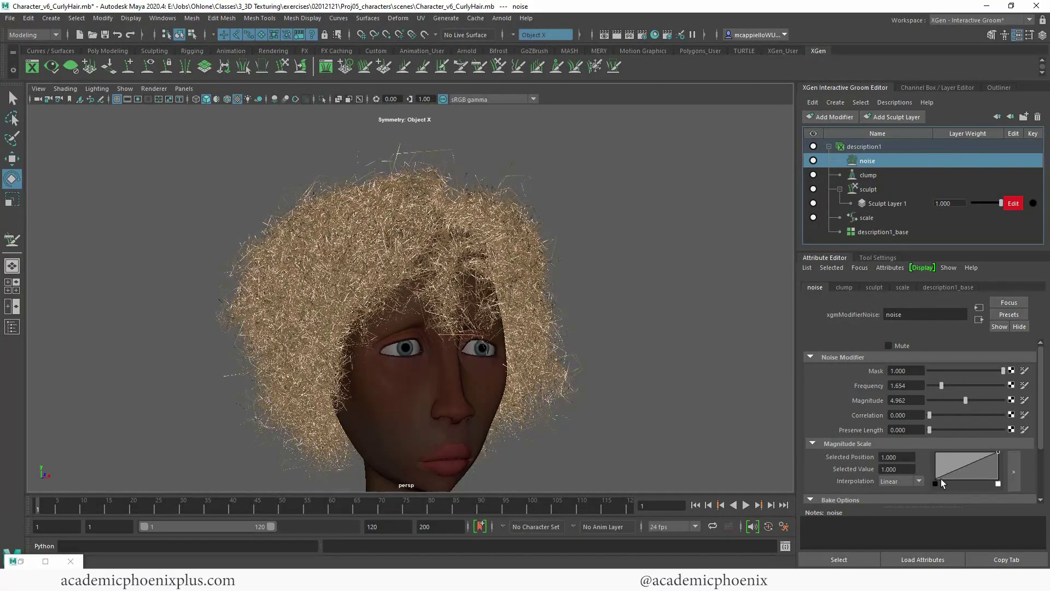
drag(936, 479, 1013, 468)
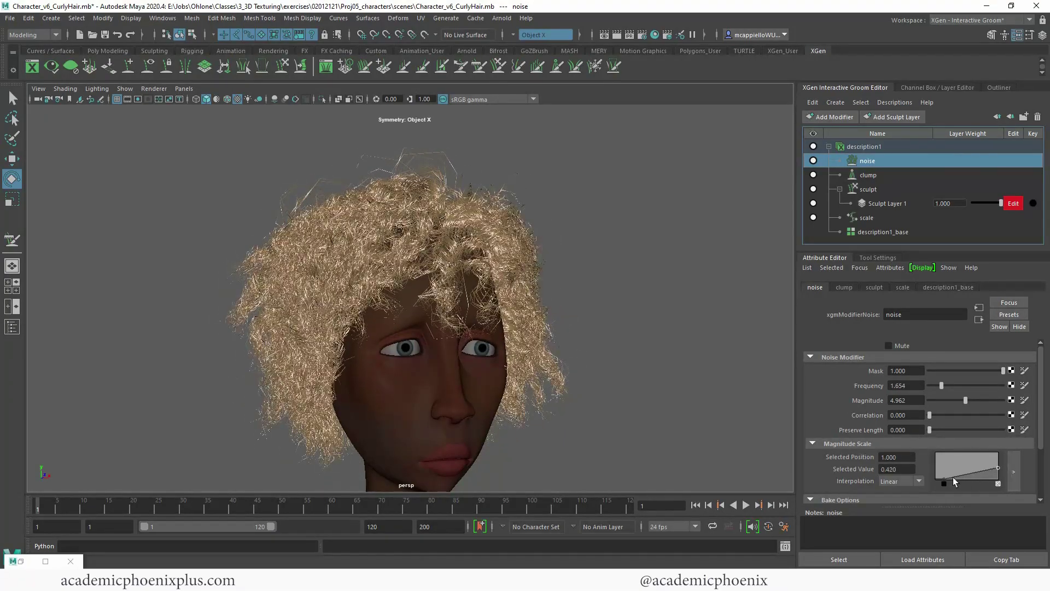
drag(943, 478, 931, 447)
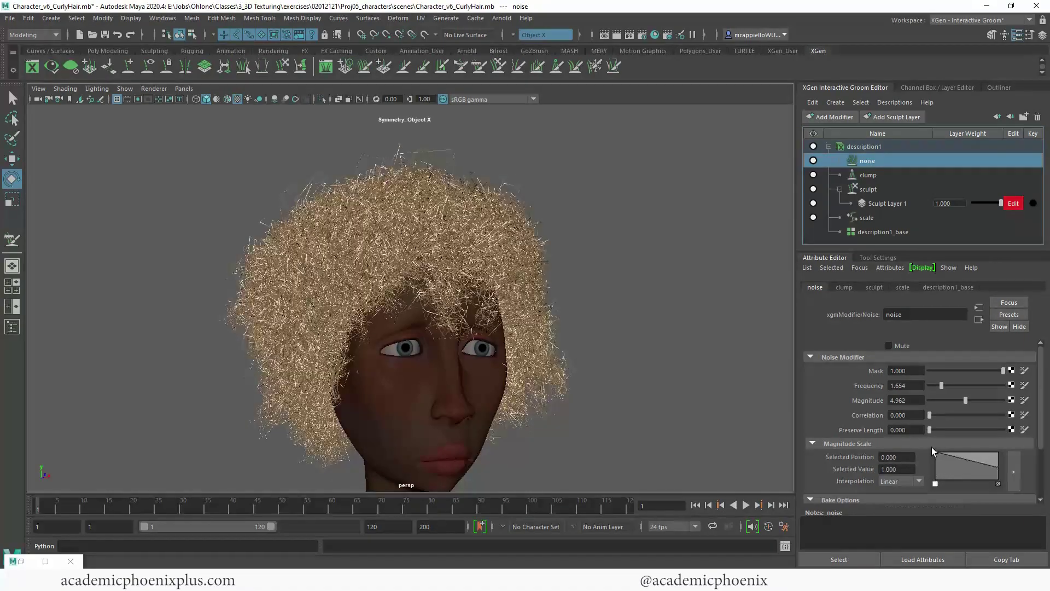
mouse_move(999, 469)
mouse_down()
mouse_move(958, 484)
mouse_move(985, 453)
mouse_move(937, 472)
mouse_move(955, 481)
mouse_move(934, 479)
mouse_move(995, 457)
mouse_up()
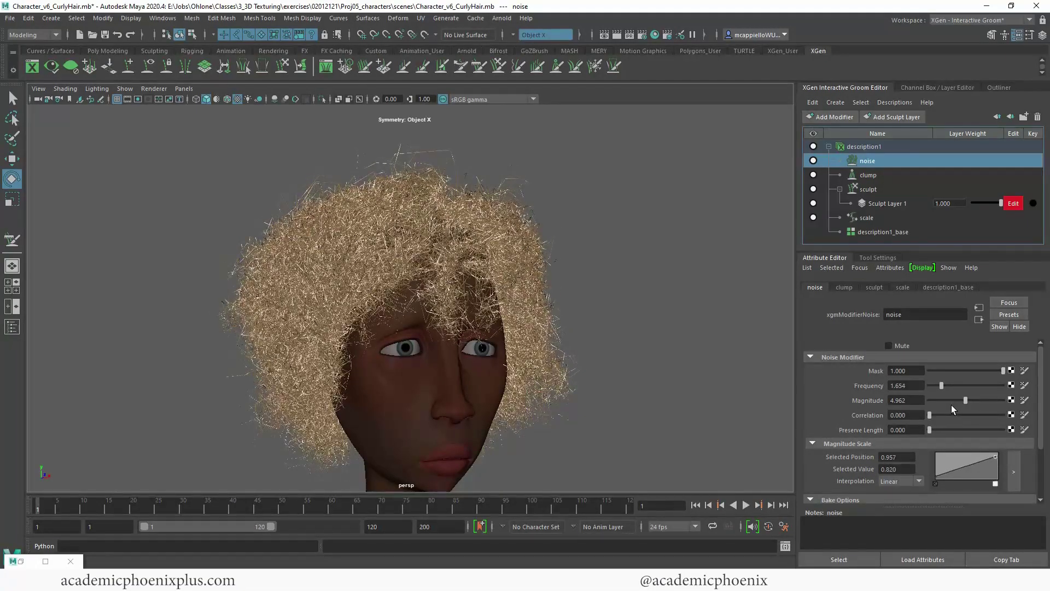
Set the noise Magnitude to about 0.977 and the Magnitude Scale ramp to 0.280 at its start and about 0.960 near its end
drag(960, 398, 937, 402)
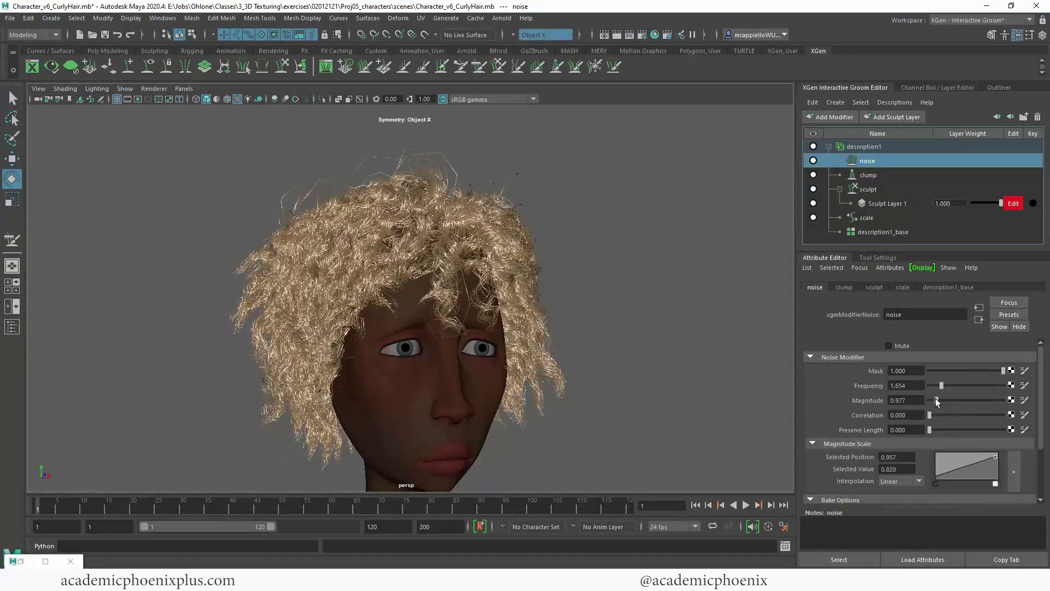
drag(996, 457, 997, 452)
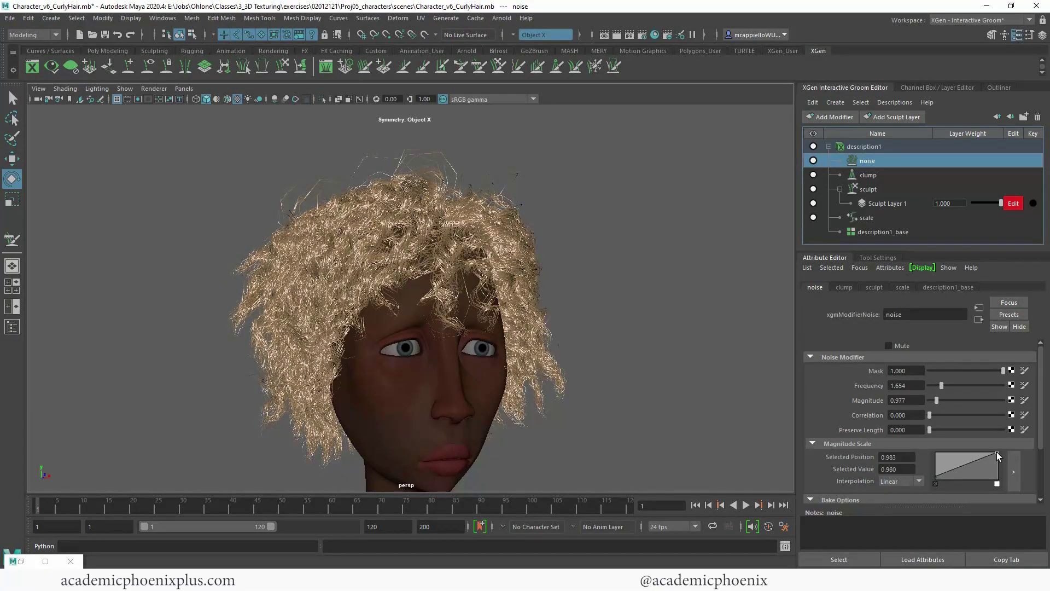
drag(936, 477, 936, 472)
alt+drag(581, 314, 572, 301)
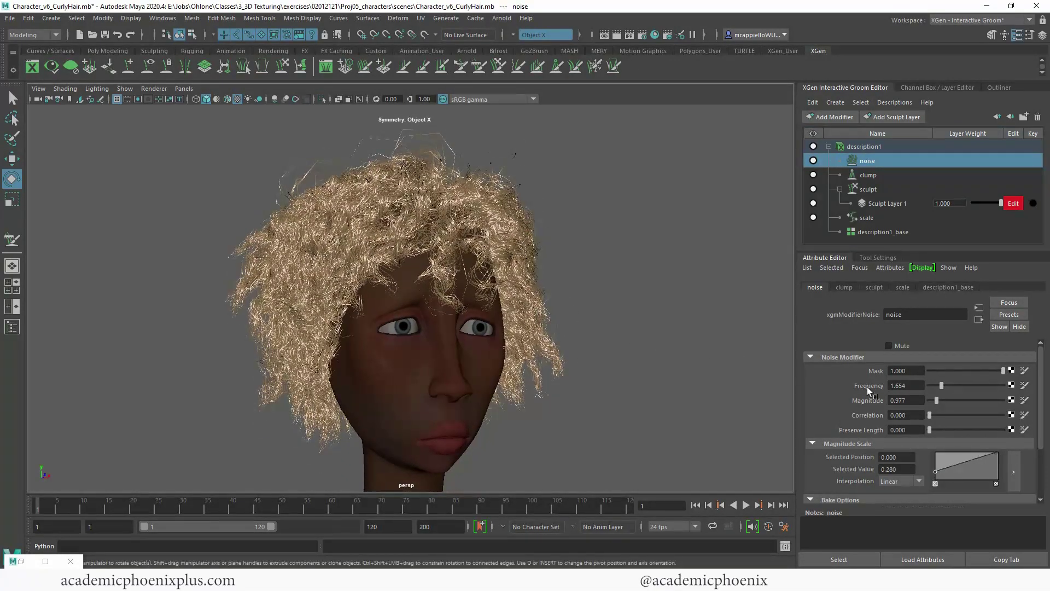
drag(1040, 393, 1038, 394)
mouse_move(622, 338)
alt+mouse_down()
mouse_move(638, 328)
mouse_move(638, 356)
mouse_move(622, 363)
mouse_move(581, 346)
mouse_move(608, 349)
alt+mouse_up()
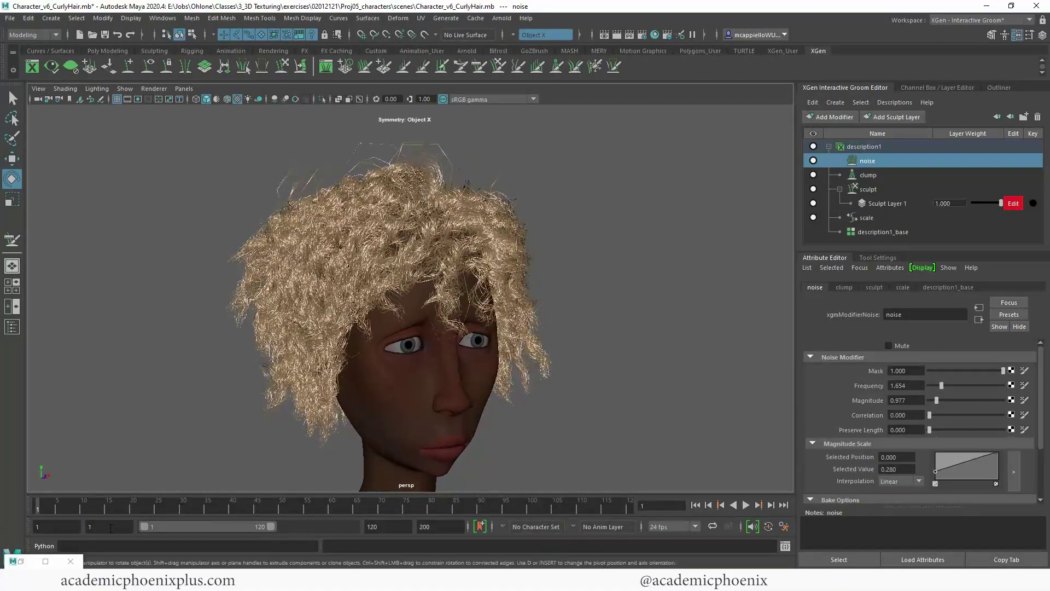
Reopen Arnold RenderView, store the current hair render as a snapshot, and compare it with Snapshot_05
click(21, 561)
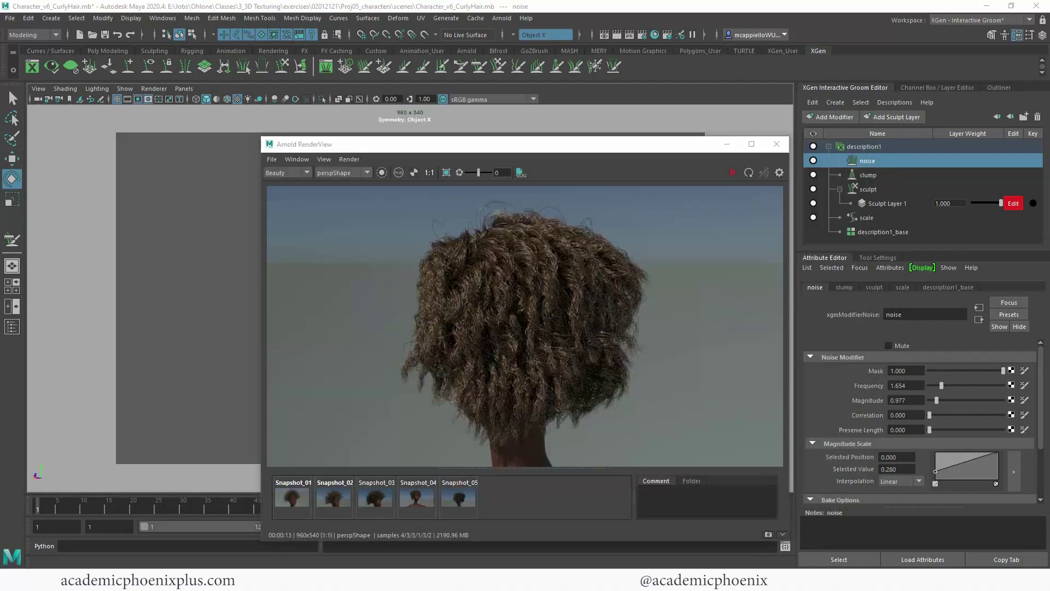
click(768, 534)
click(464, 498)
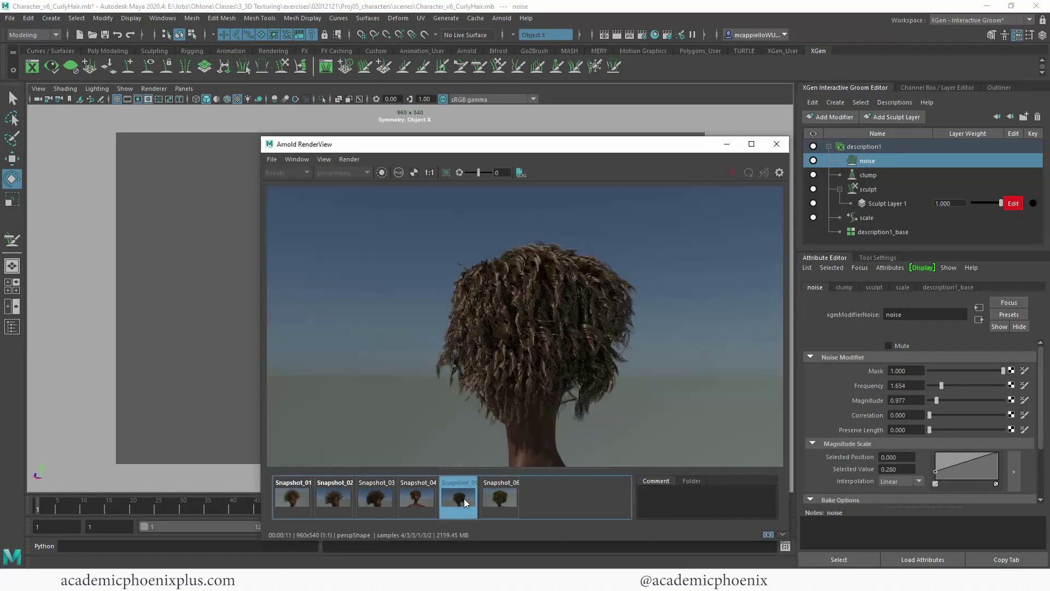
click(501, 499)
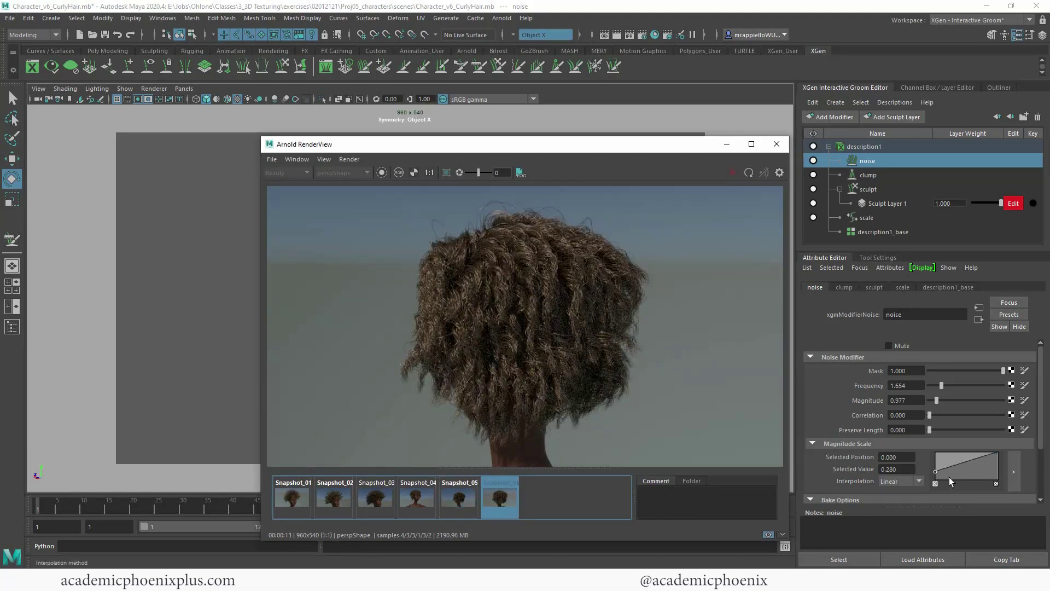
Leave Snapshot_06 and compare the current front-facing hair render with Snapshot_04, ending on the current render
click(499, 497)
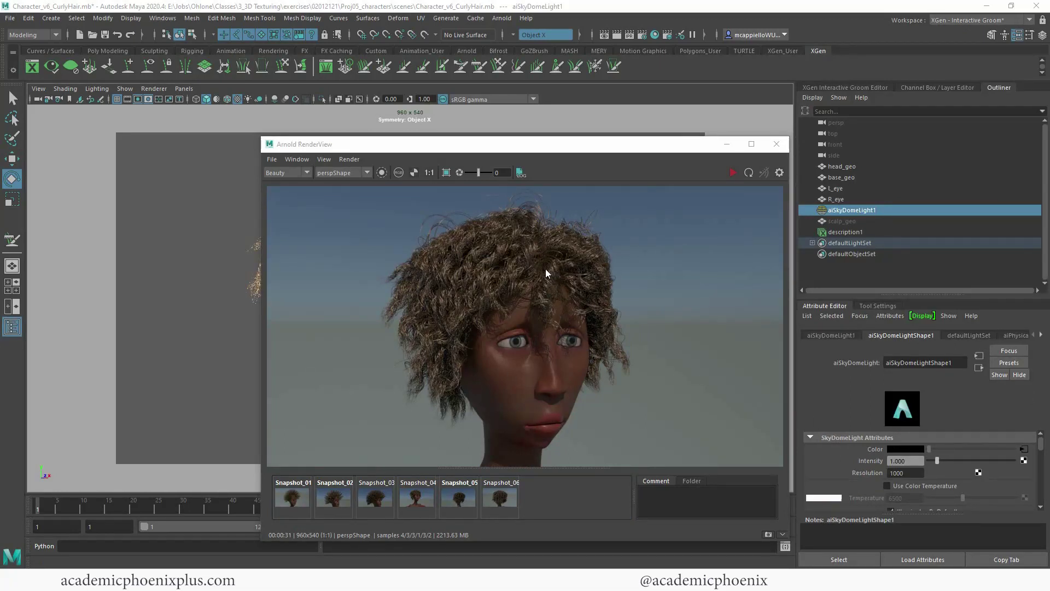
click(424, 500)
click(422, 494)
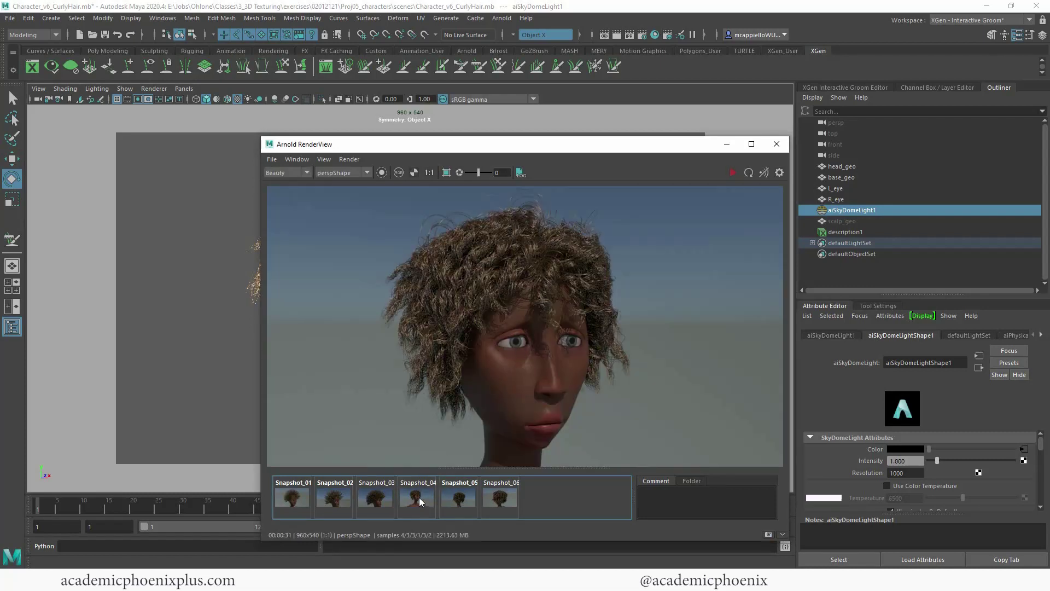
click(421, 500)
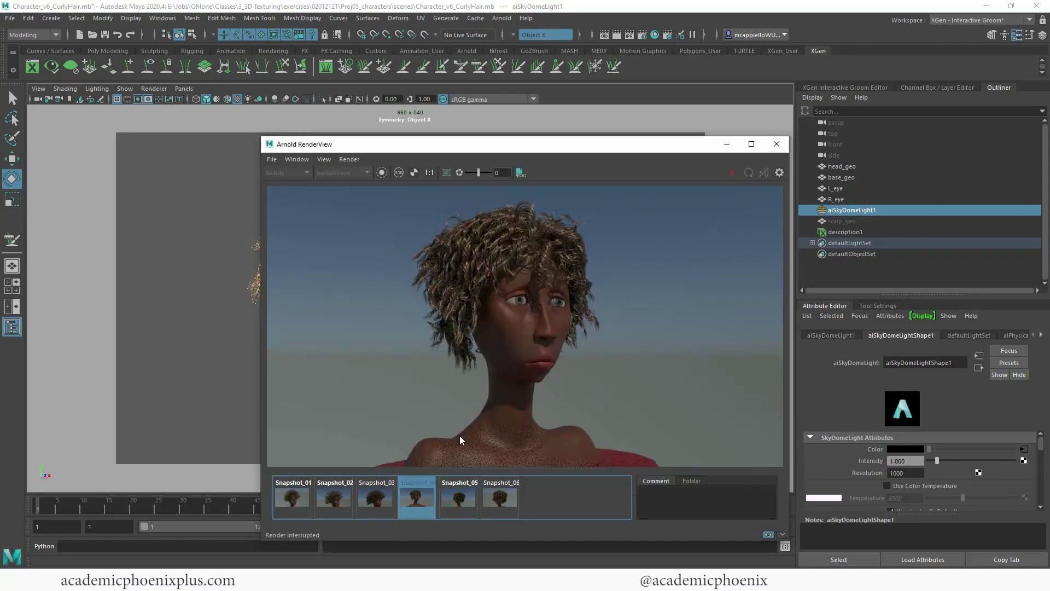
click(429, 501)
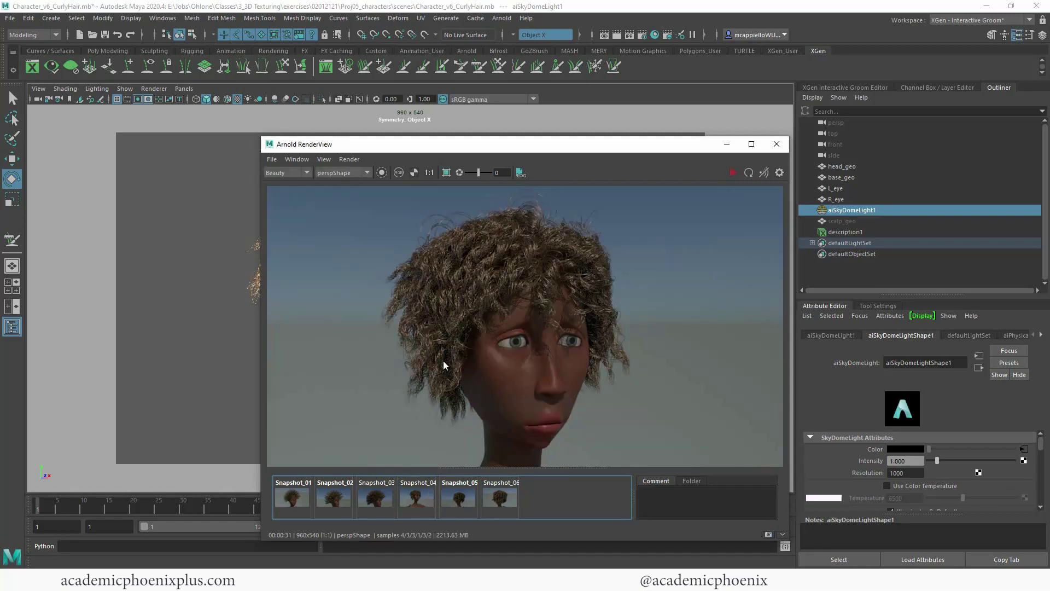
Review the groom's progression through Snapshot_01 to Snapshot_06 in order, and return to the current render
click(298, 498)
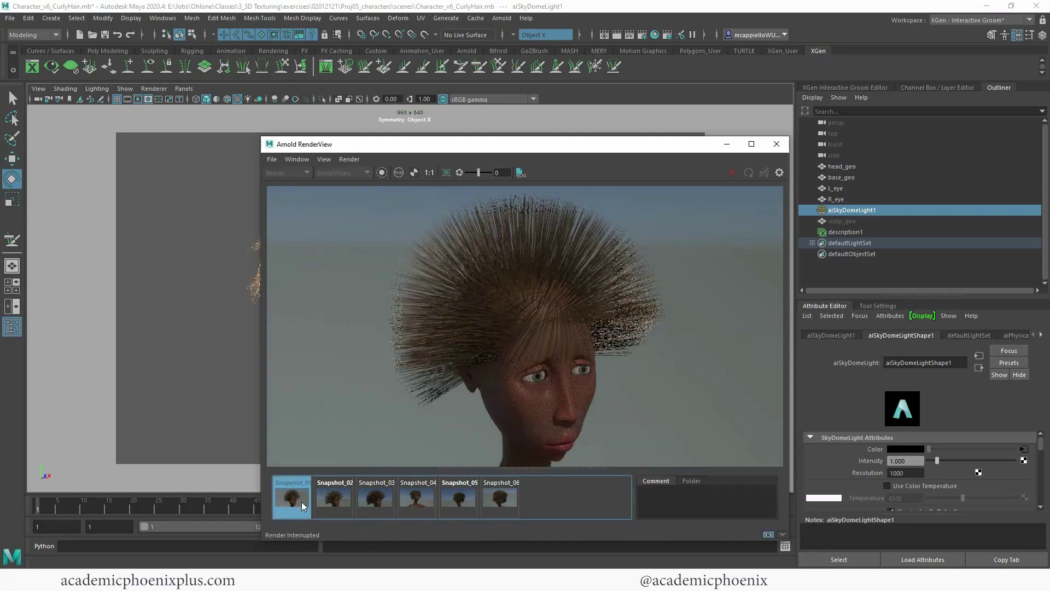
click(337, 505)
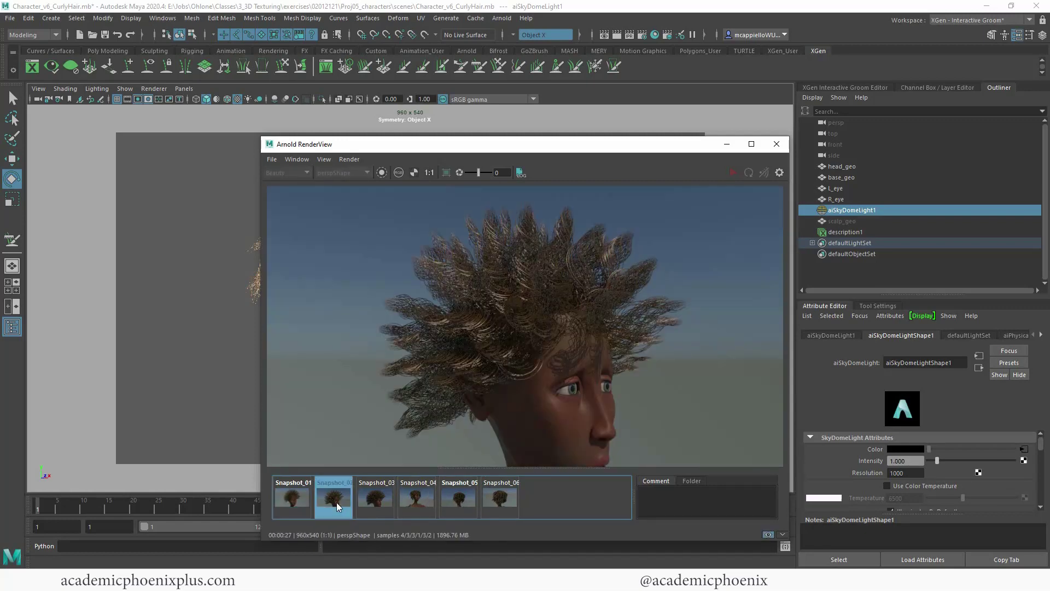
click(379, 501)
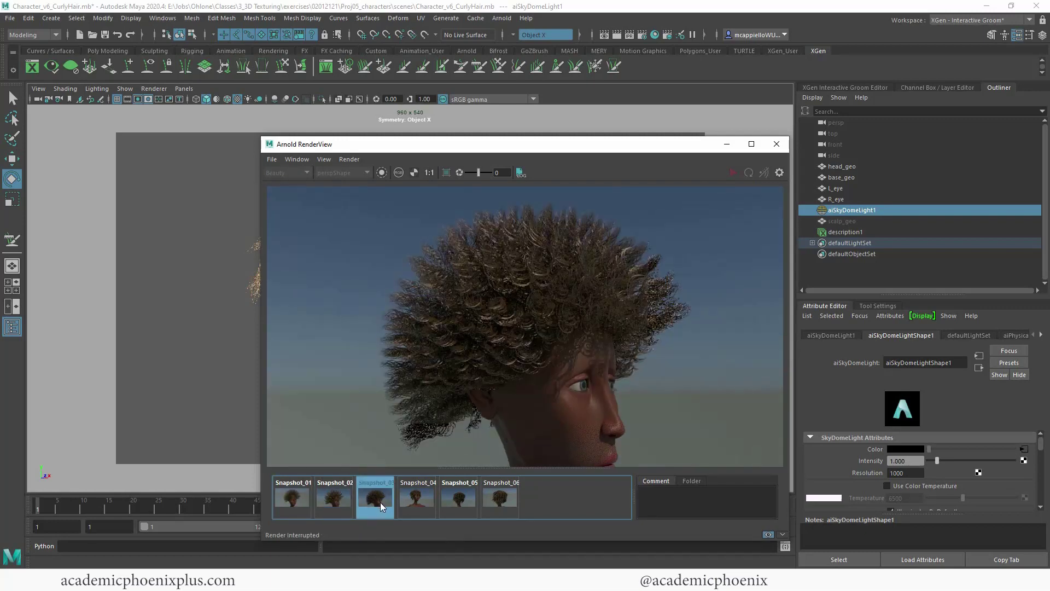
click(419, 503)
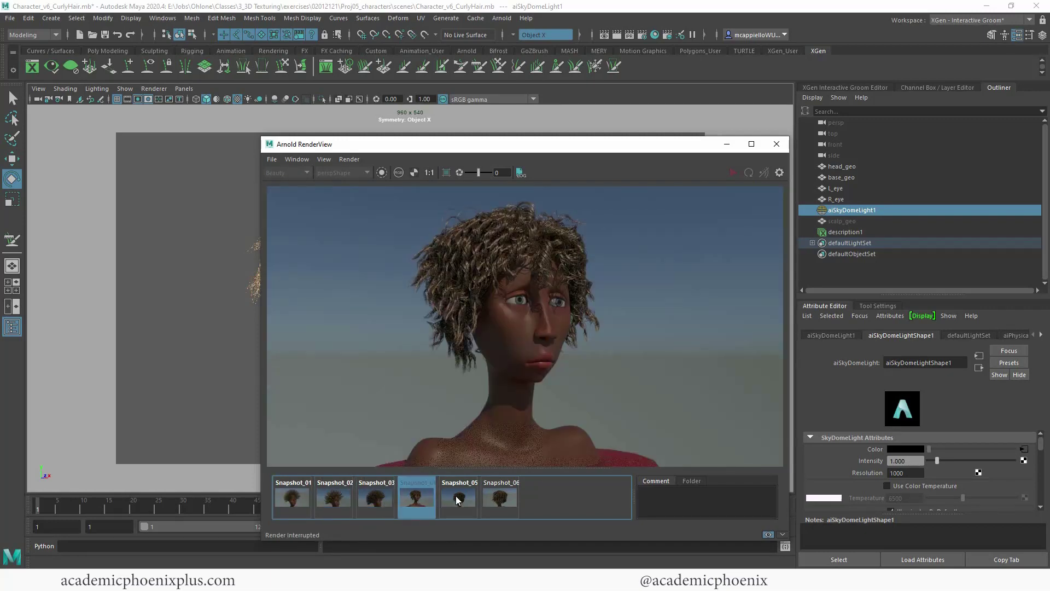
click(457, 498)
click(499, 499)
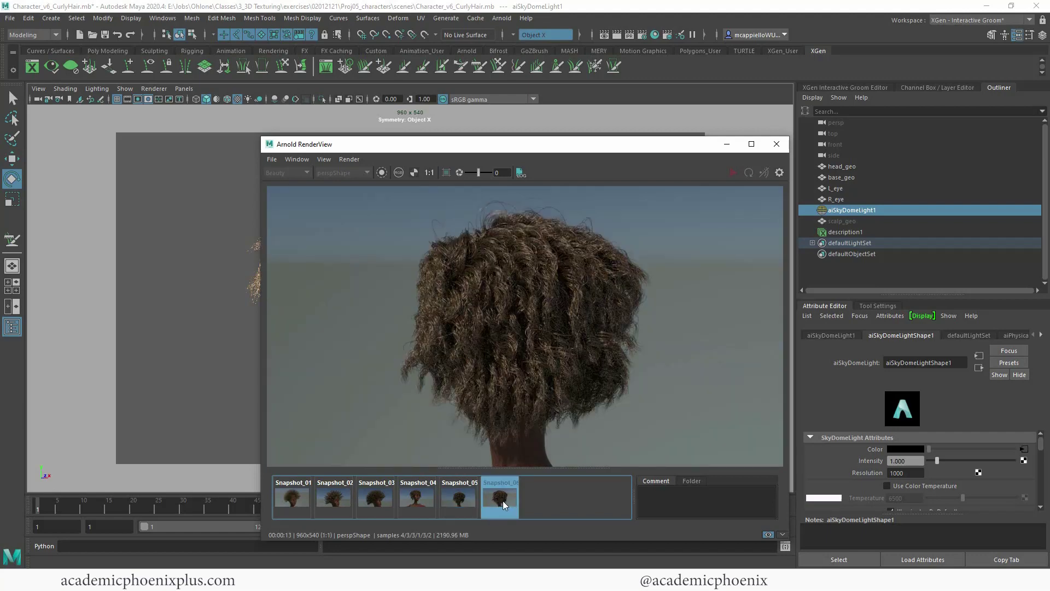
click(503, 500)
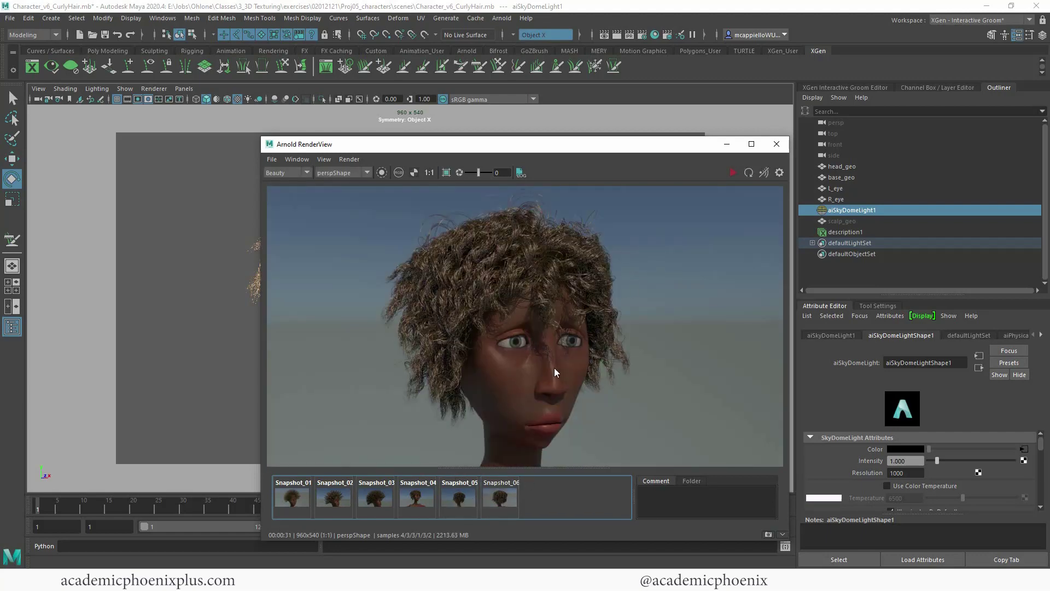